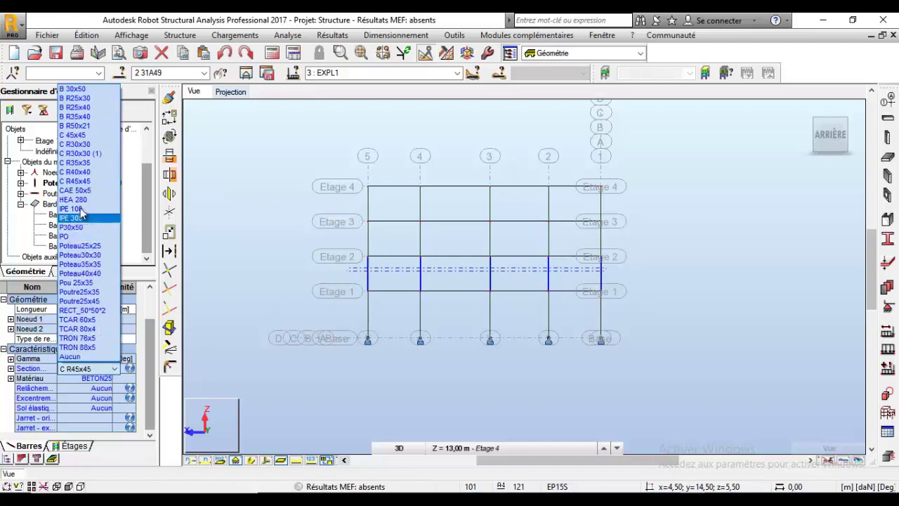
Assign section C R40x40 to the columns between Etage 1 and Etage 2, and C R35x35 to those between Etage 2 and Etage 3.
click(77, 171)
drag(621, 238, 324, 240)
click(104, 370)
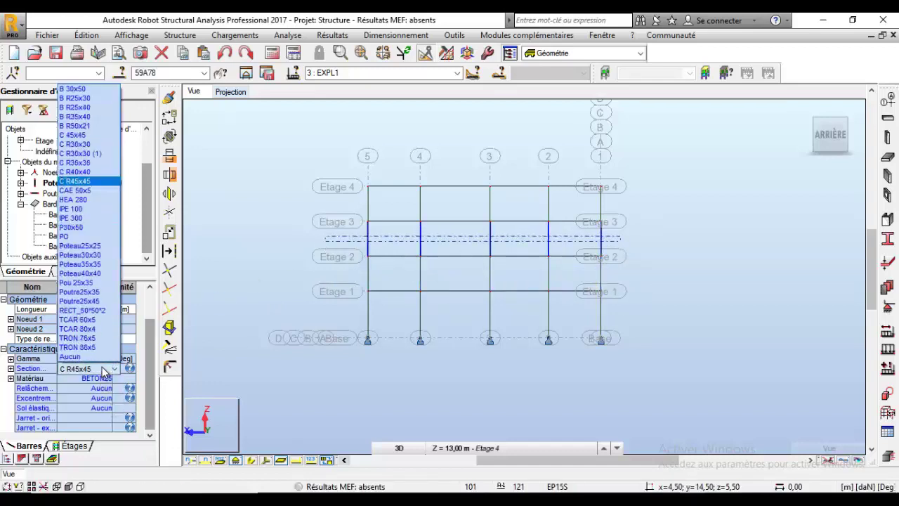
click(77, 162)
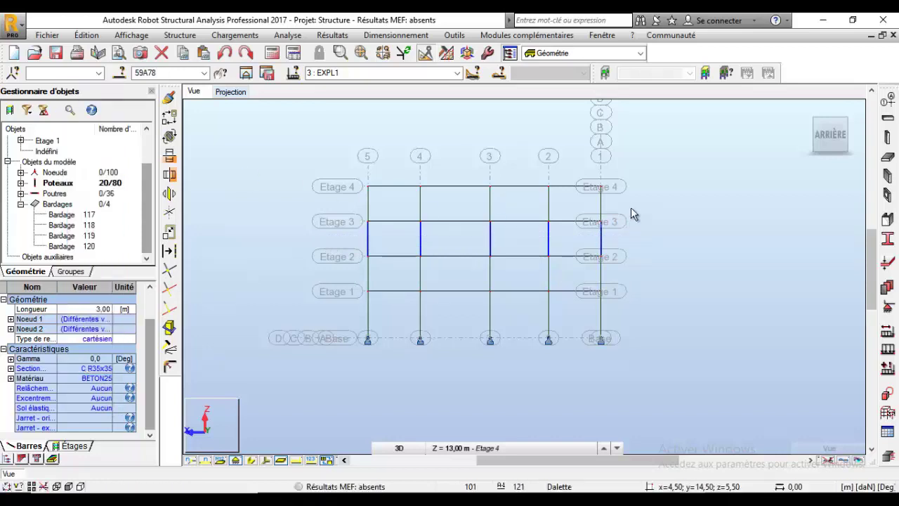
Assign section C R30x30 to all columns between Etage 3 and Etage 4, and clear the selection.
drag(621, 198, 327, 206)
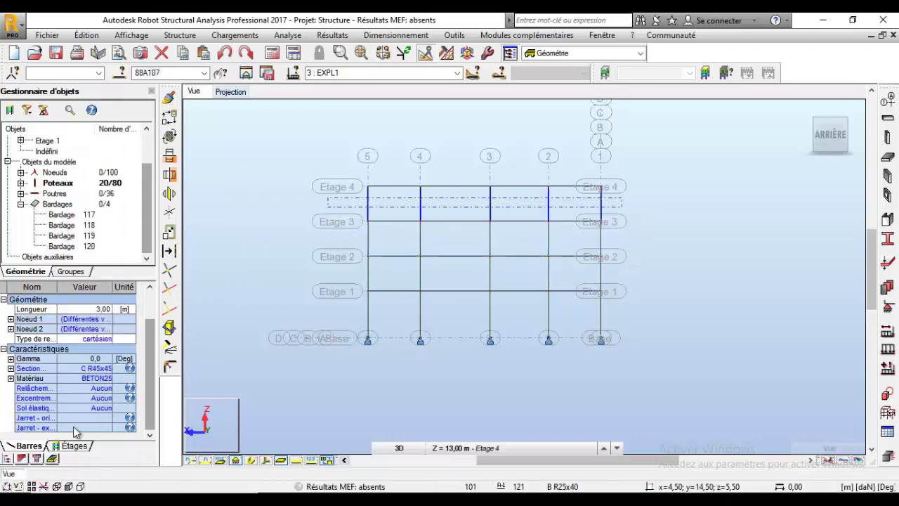
click(104, 369)
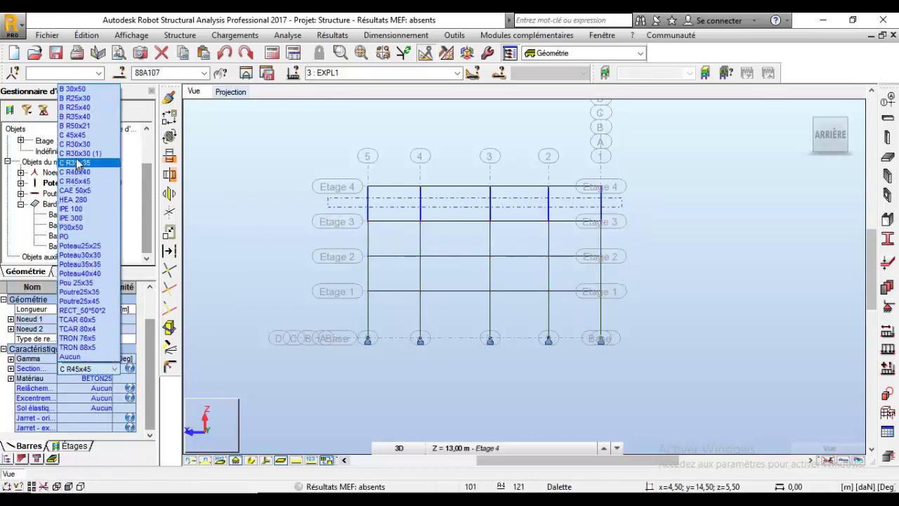
click(76, 144)
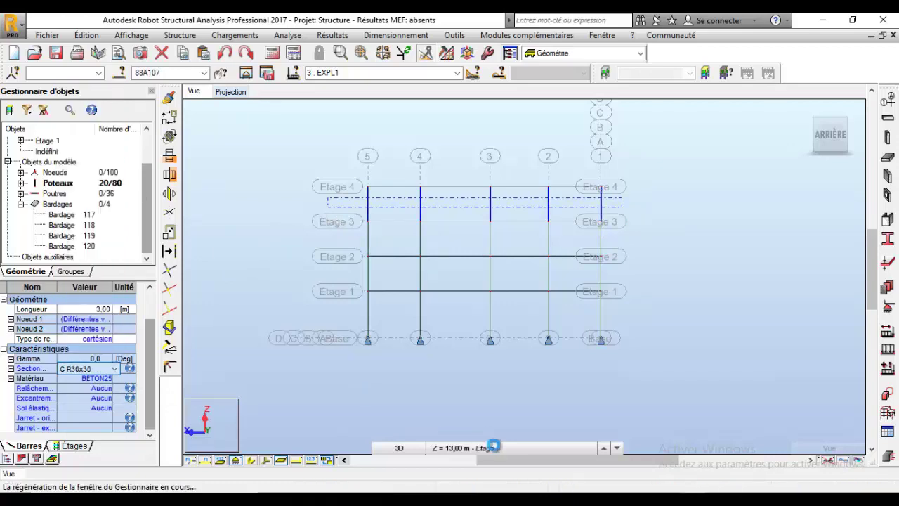
click(623, 398)
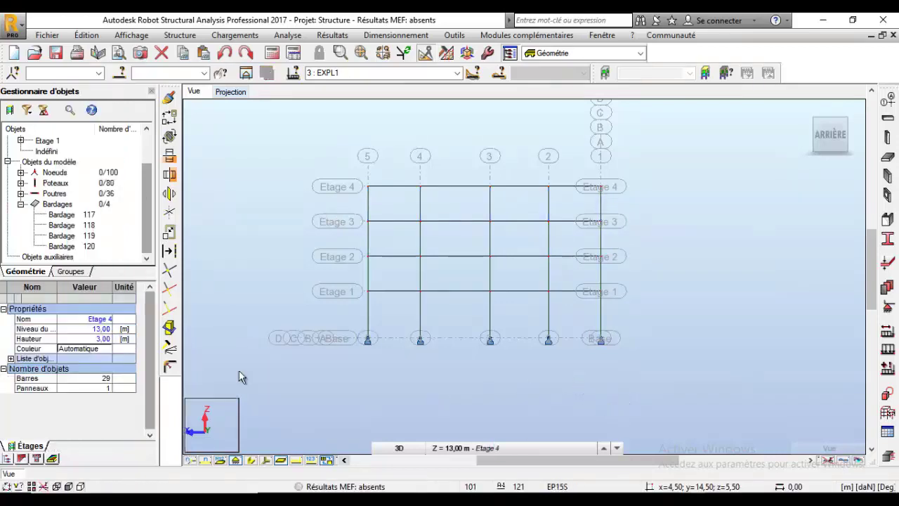
Examine the section and material properties of the columns storey by storey from Etage 4 to the base, and of the floor beams.
click(344, 213)
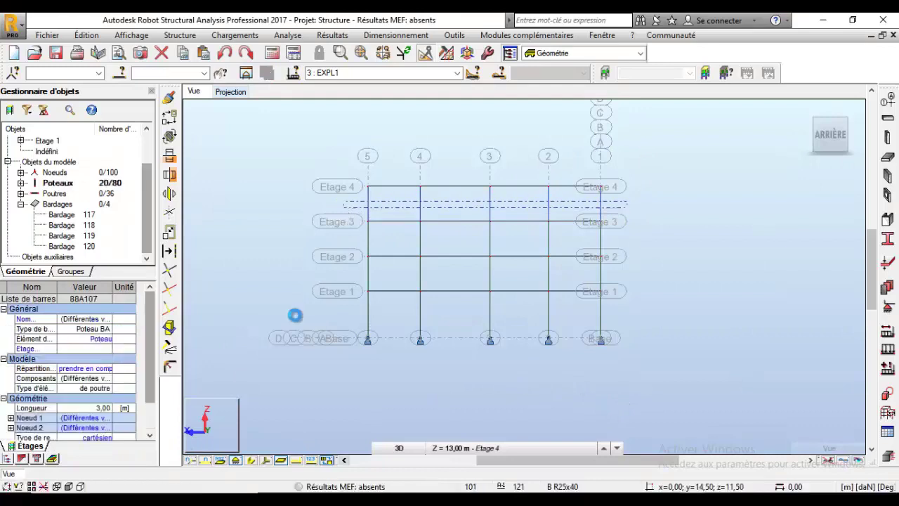
scroll(148, 405, down, 2)
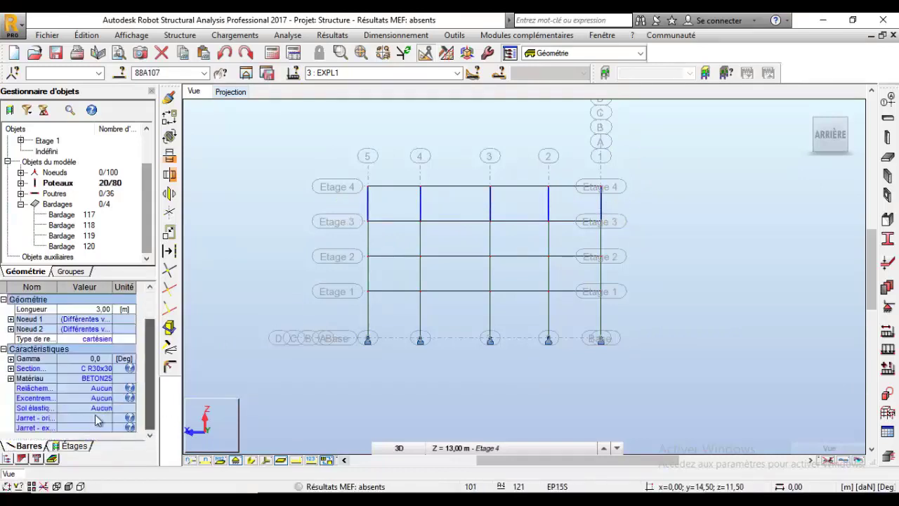
scroll(11, 385, down, 2)
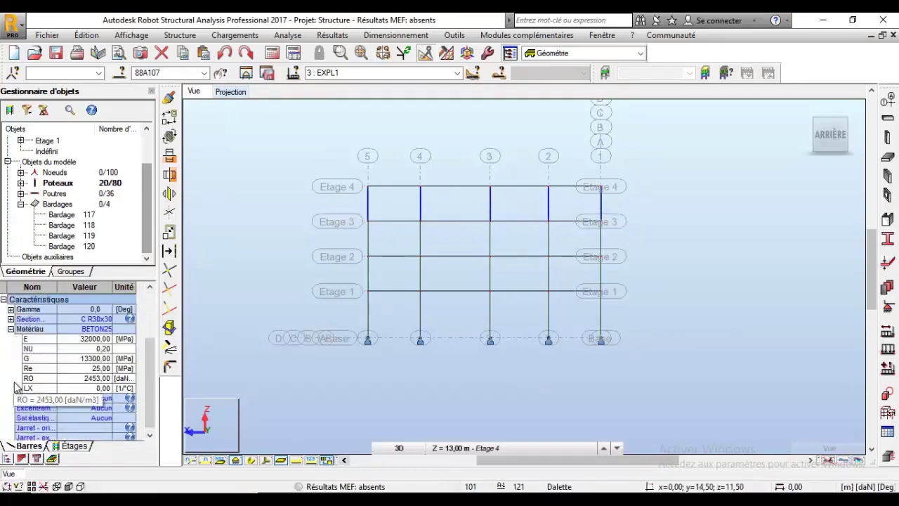
click(332, 239)
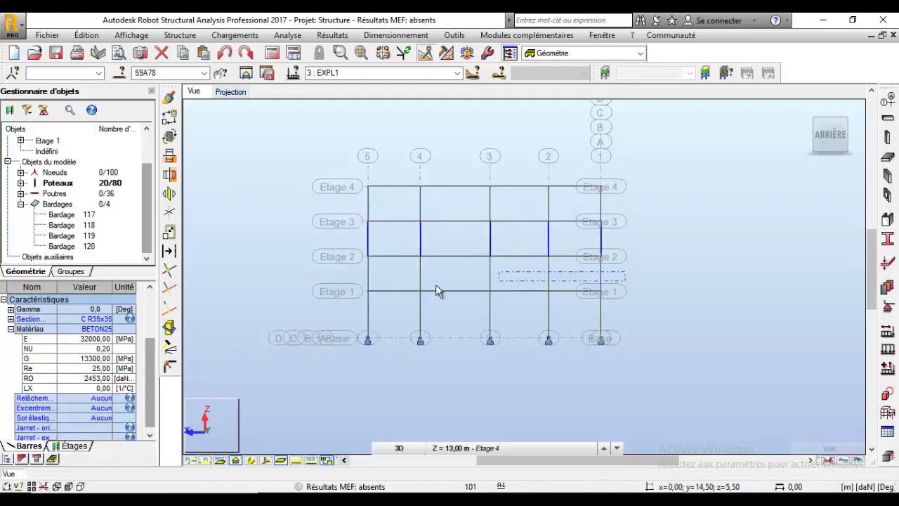
drag(337, 280, 625, 318)
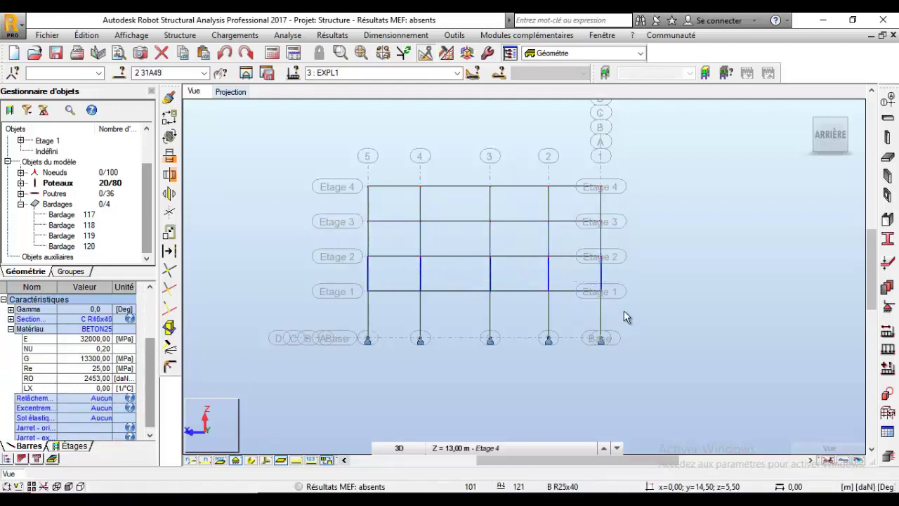
click(360, 329)
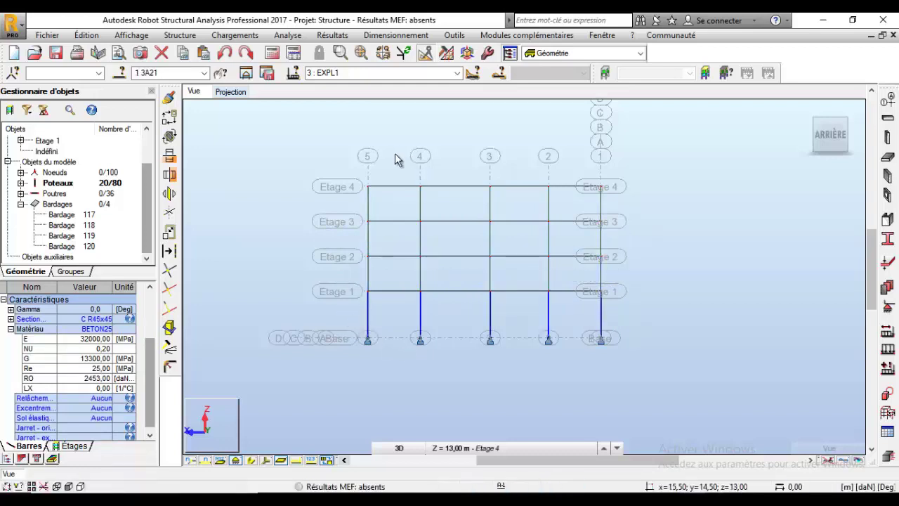
drag(400, 181, 404, 322)
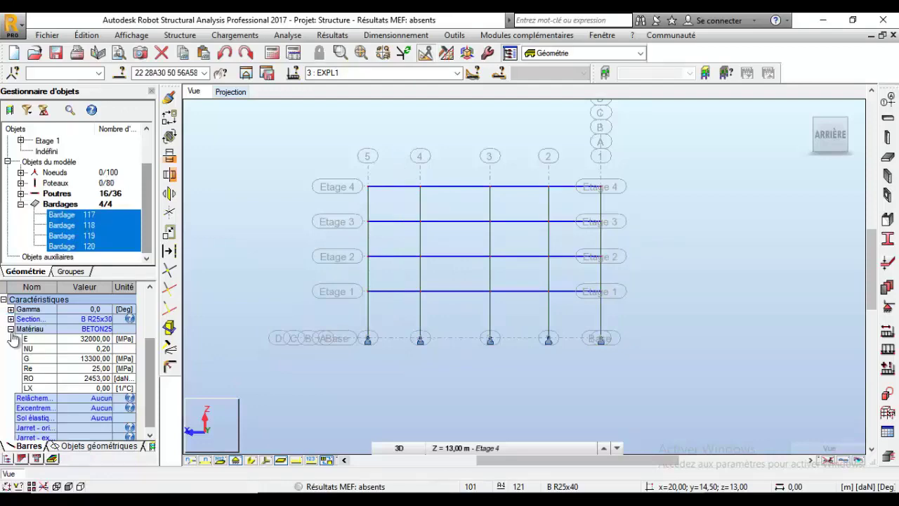
click(471, 382)
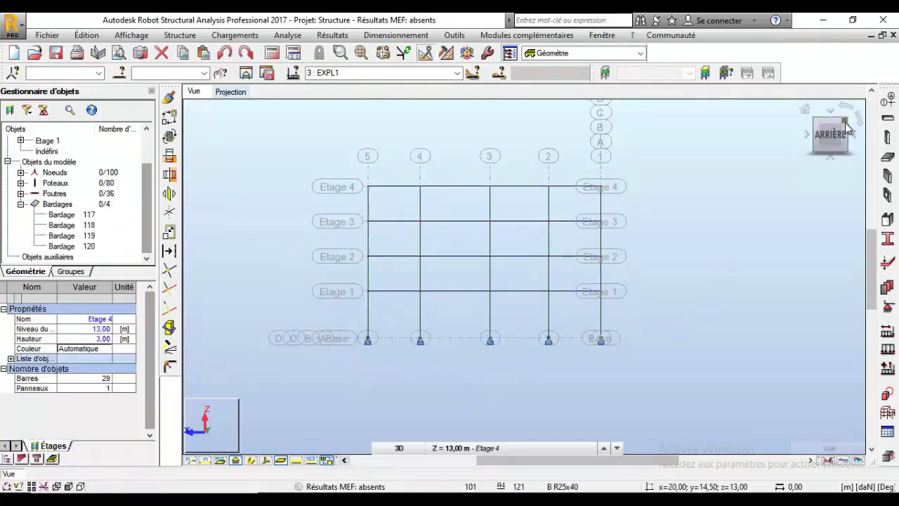
Show the structure in 3D and start a new uniform finite element thickness of 11.2 cm.
click(846, 128)
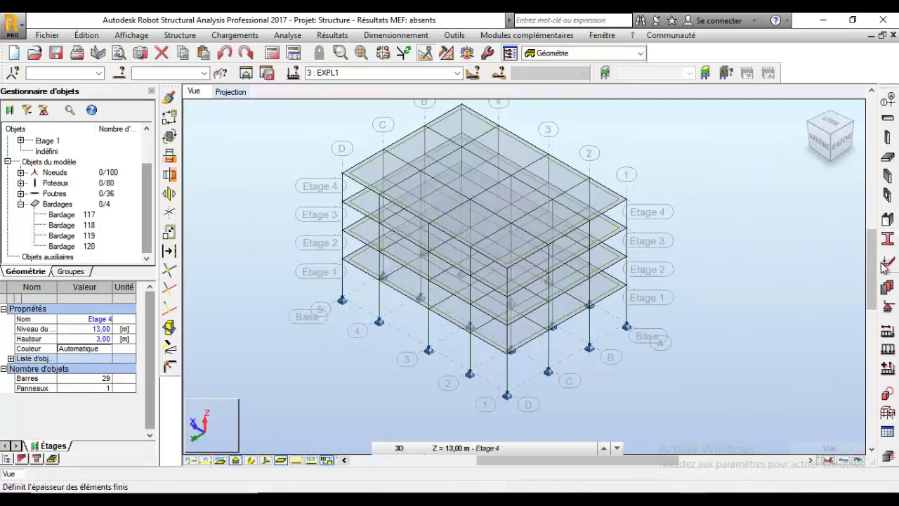
click(885, 264)
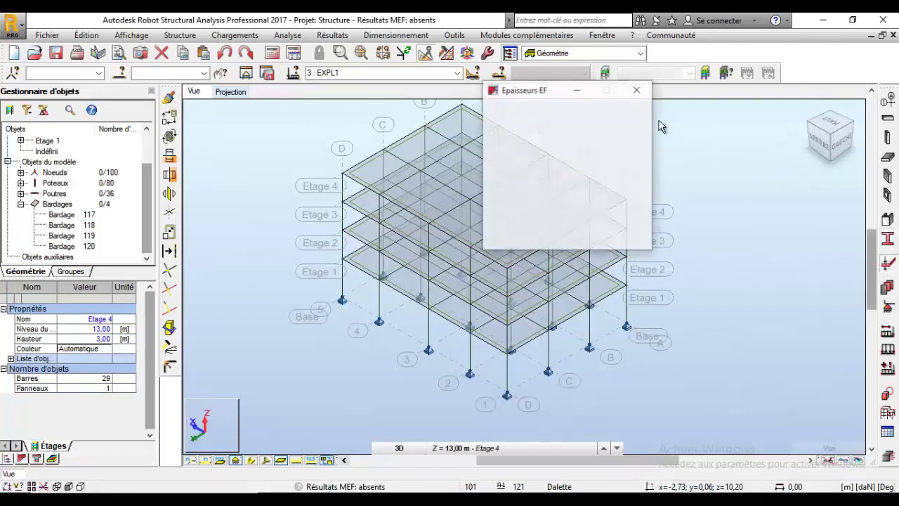
drag(515, 91, 702, 118)
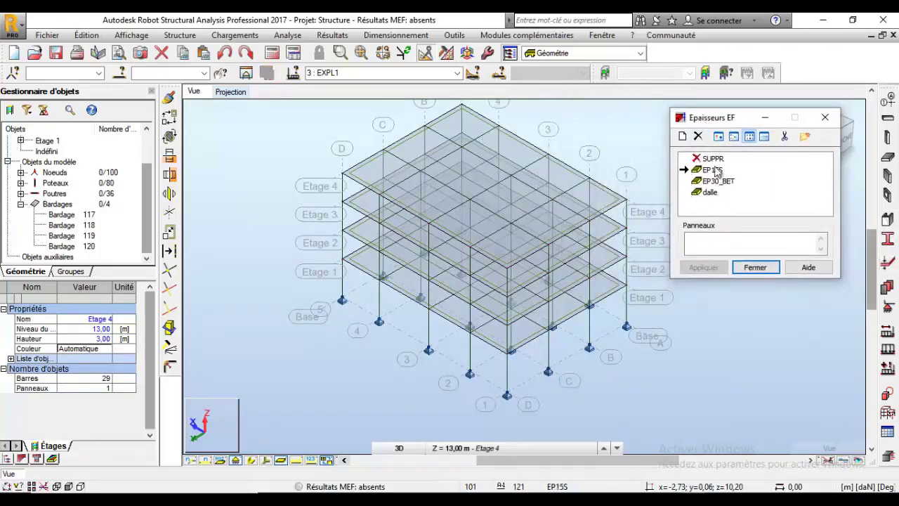
click(682, 137)
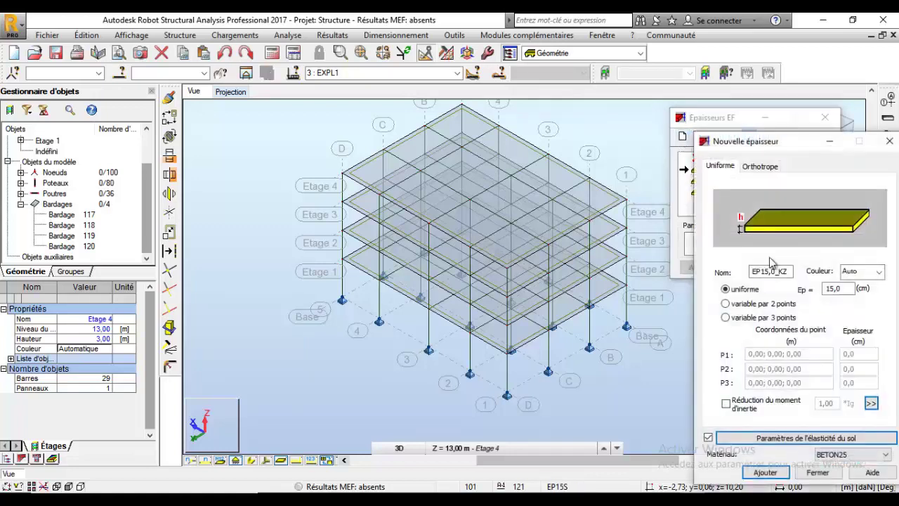
drag(792, 273, 748, 264)
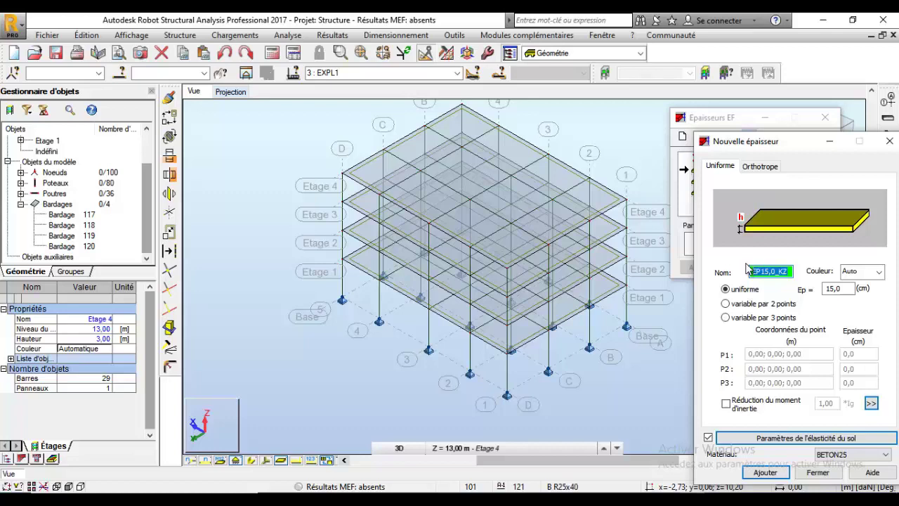
drag(853, 288, 821, 290)
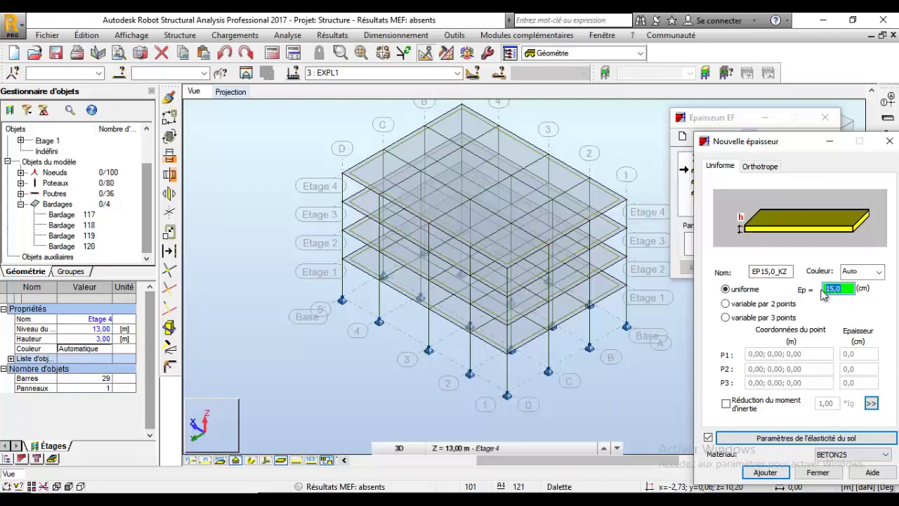
text(11,)
Name the new thickness EP11.2 and check its soil elasticity parameters.
click(789, 271)
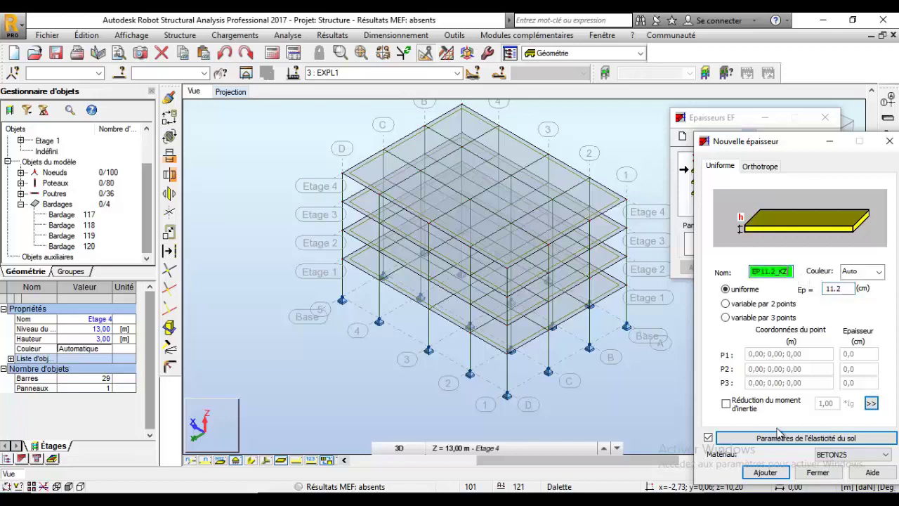
click(708, 437)
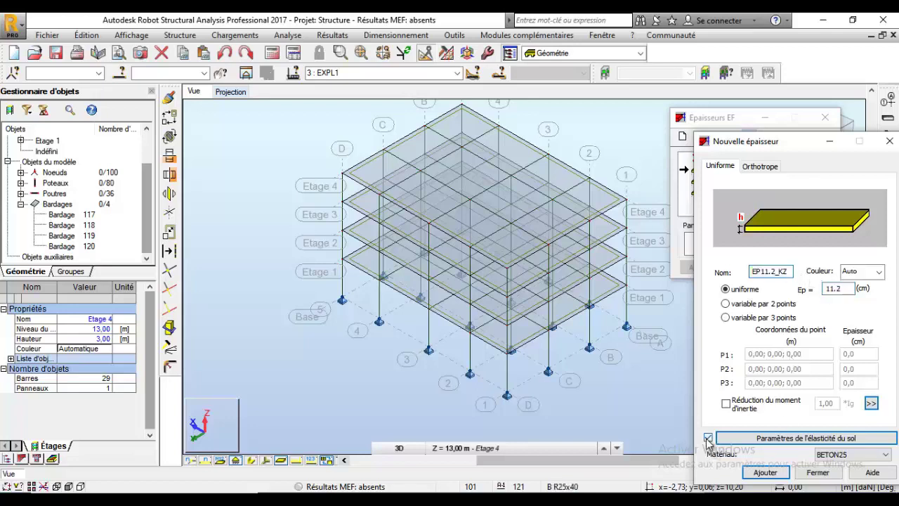
click(788, 273)
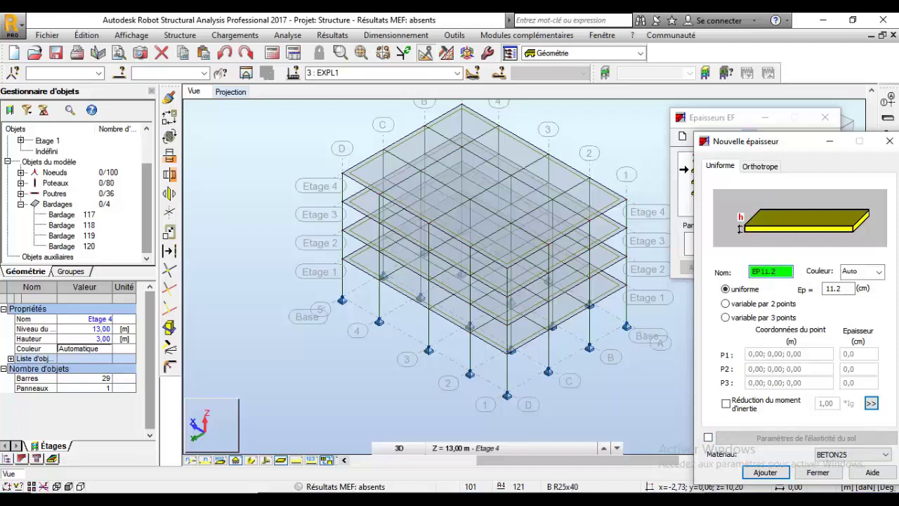
click(707, 437)
click(791, 438)
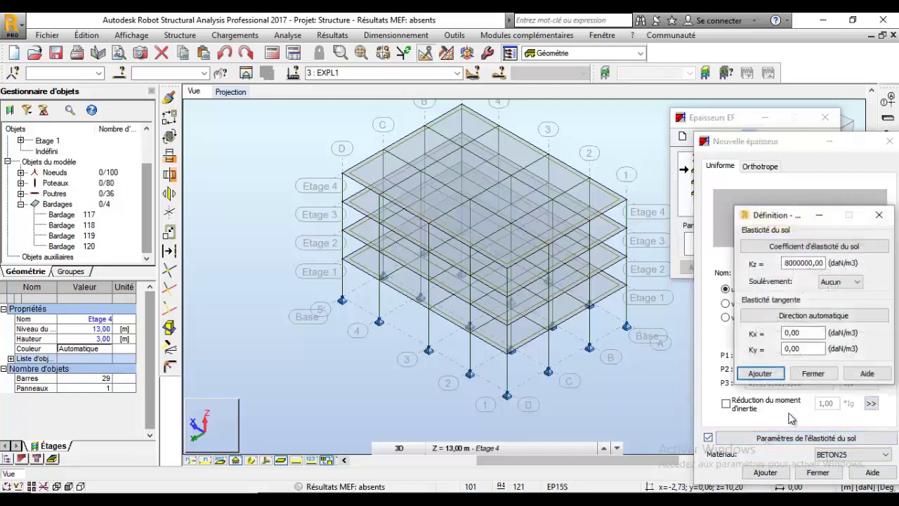
click(878, 214)
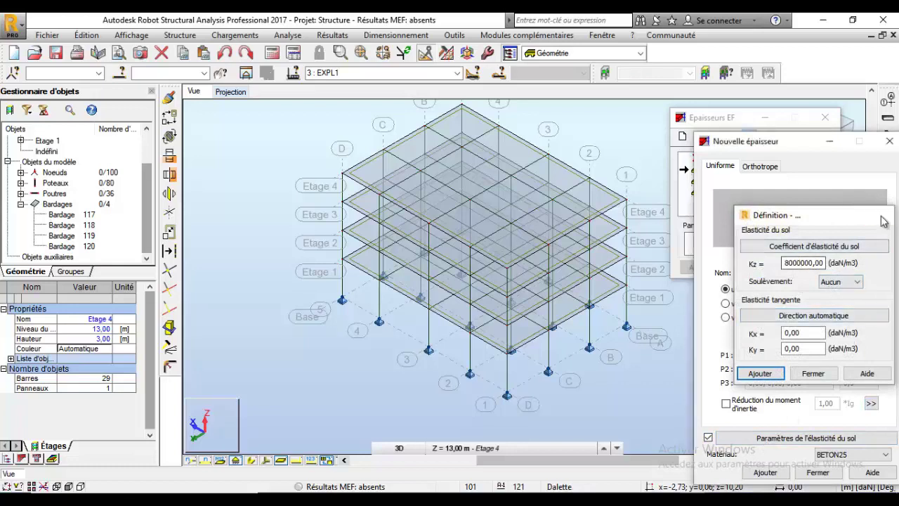
Choose BETON25 as the material of thickness EP11.2 and add the definition to the thickness list.
click(874, 454)
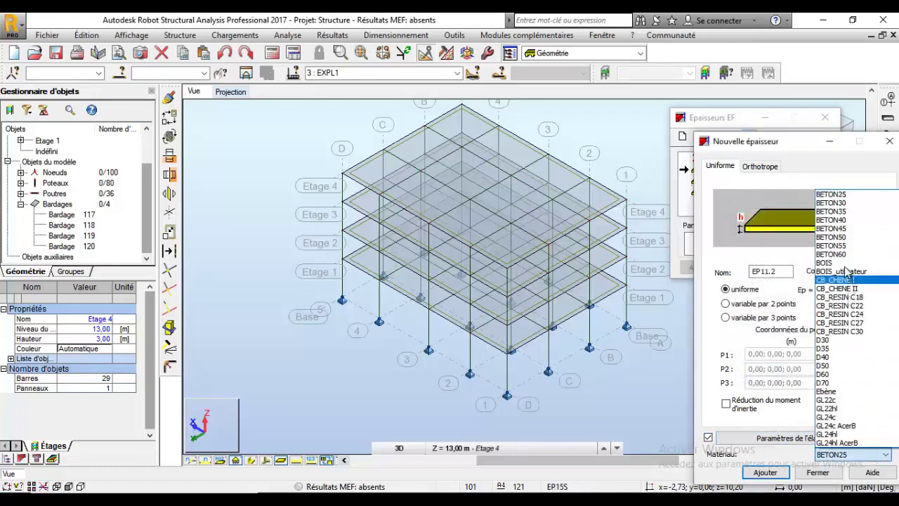
scroll(847, 270, down, 15)
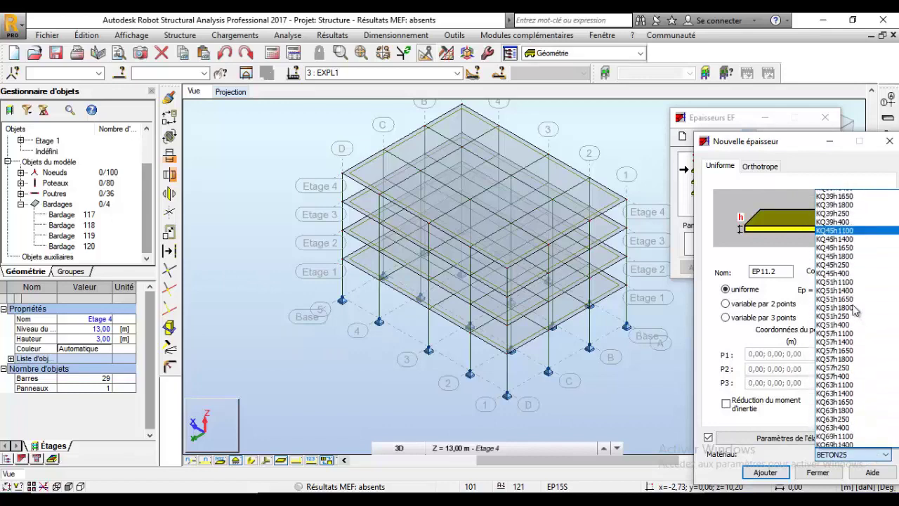
scroll(855, 311, up, 8)
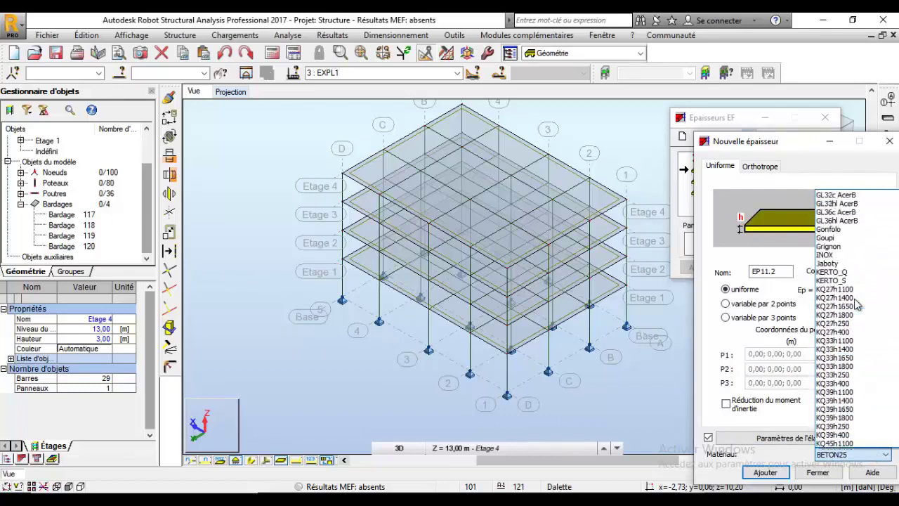
scroll(857, 303, up, 10)
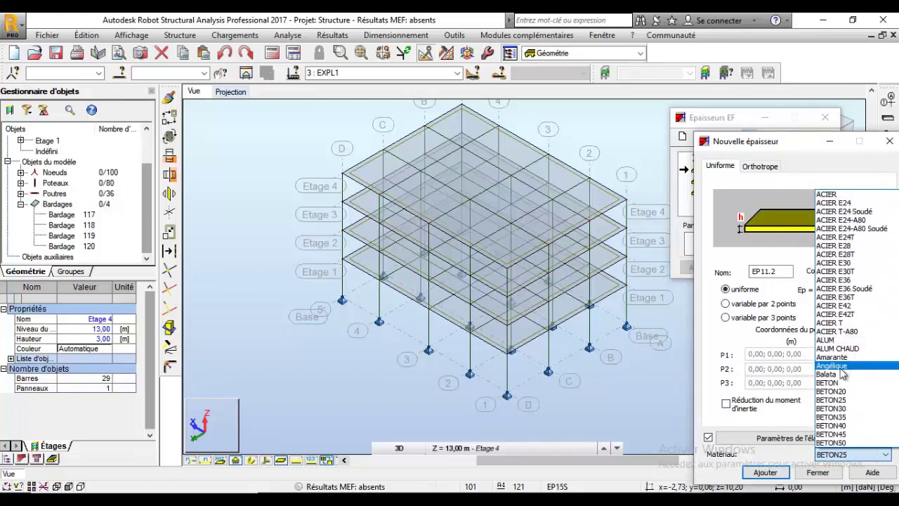
click(846, 399)
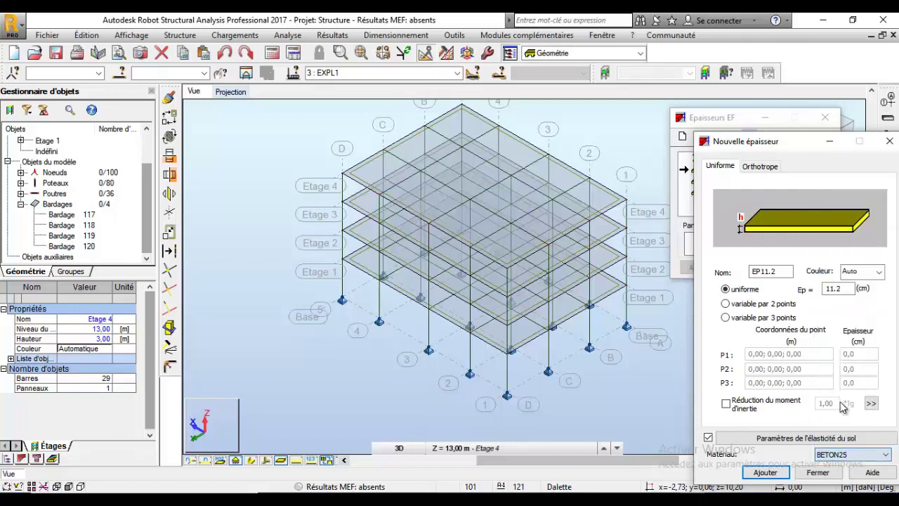
click(759, 473)
click(817, 472)
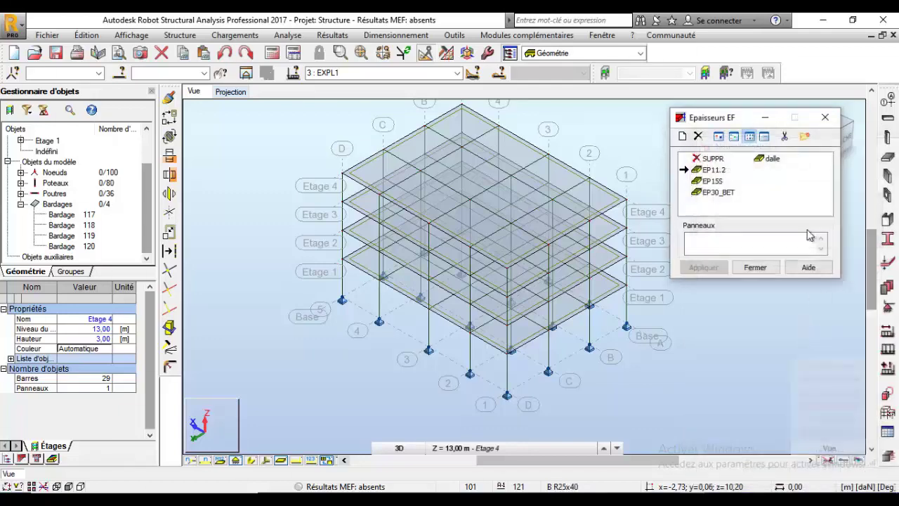
Reopen the EP11.2 thickness definition to check its settings, and close it unchanged.
click(712, 173)
click(712, 173)
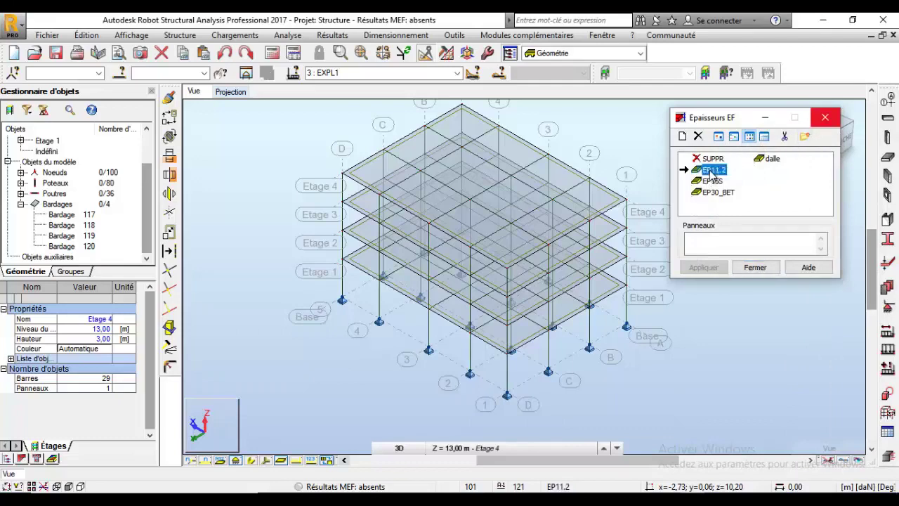
double_click(710, 172)
click(889, 141)
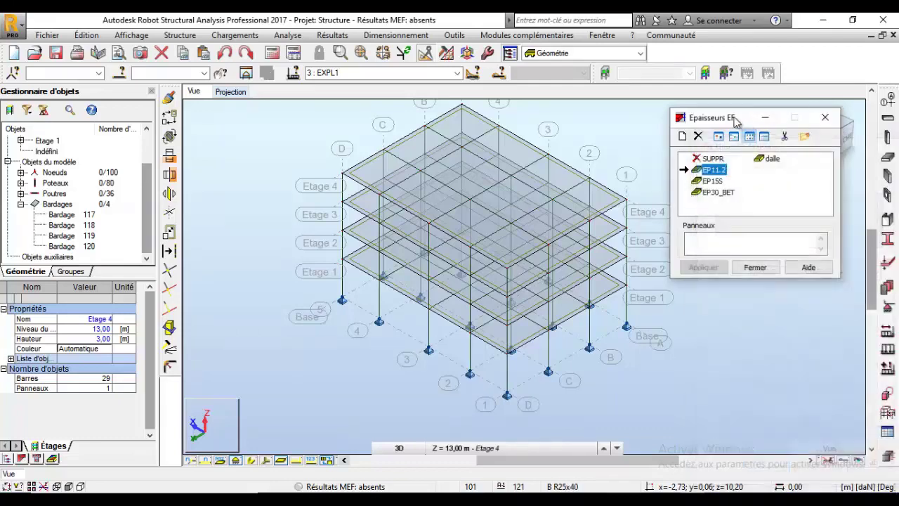
Apply thickness EP11.2 to the four floor claddings 117 to 120 and close the thickness definitions.
drag(734, 121, 763, 125)
click(746, 242)
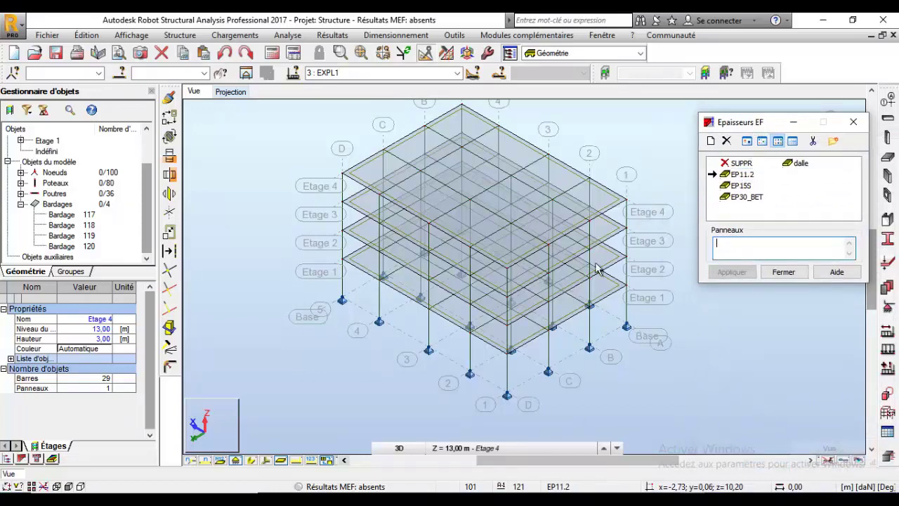
click(83, 215)
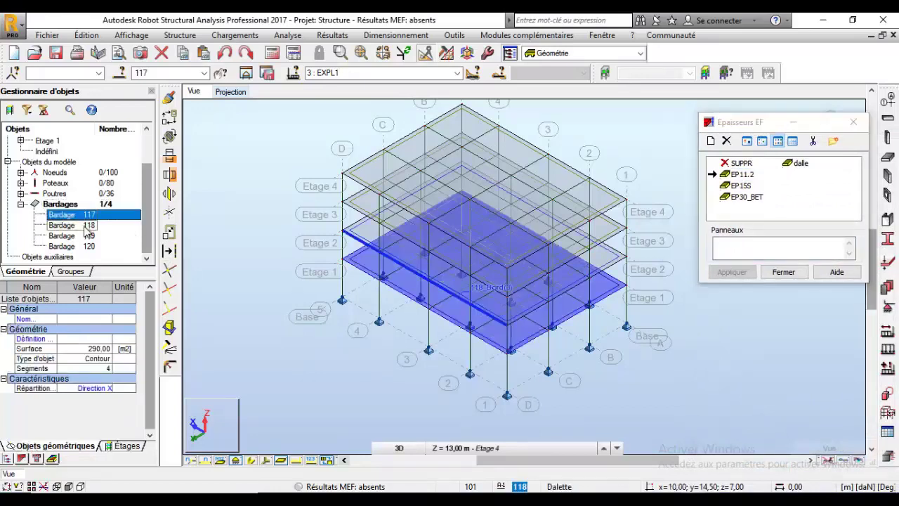
drag(88, 227, 88, 246)
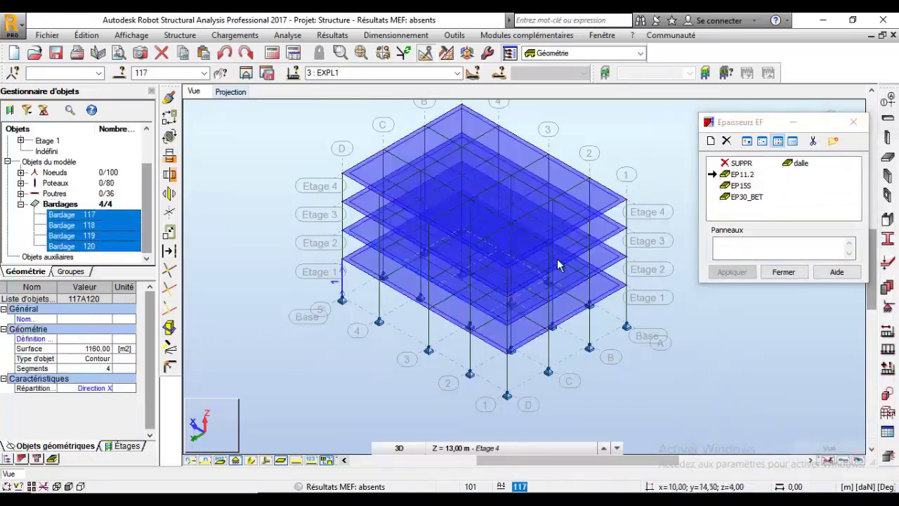
click(737, 248)
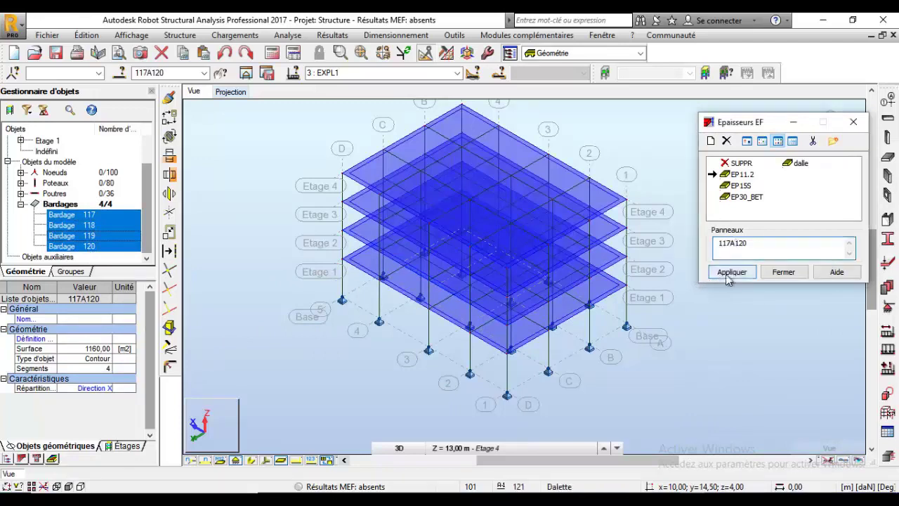
click(732, 272)
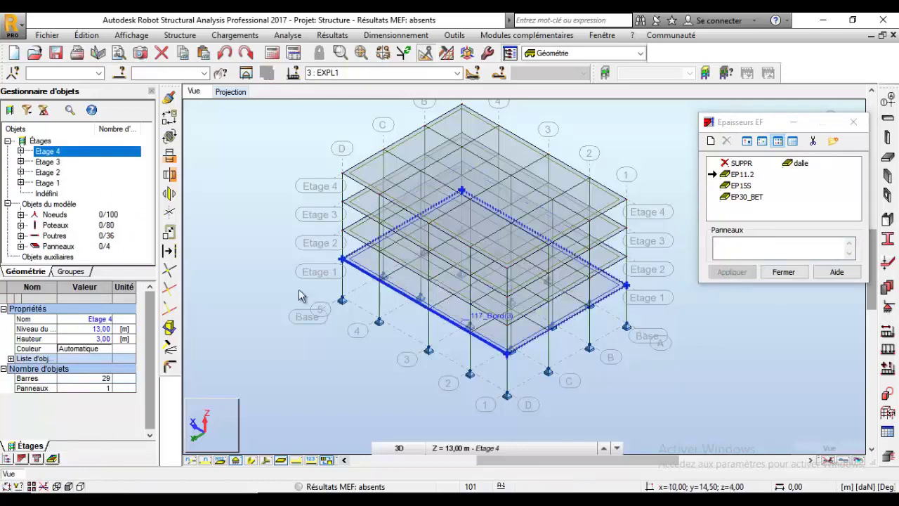
click(21, 246)
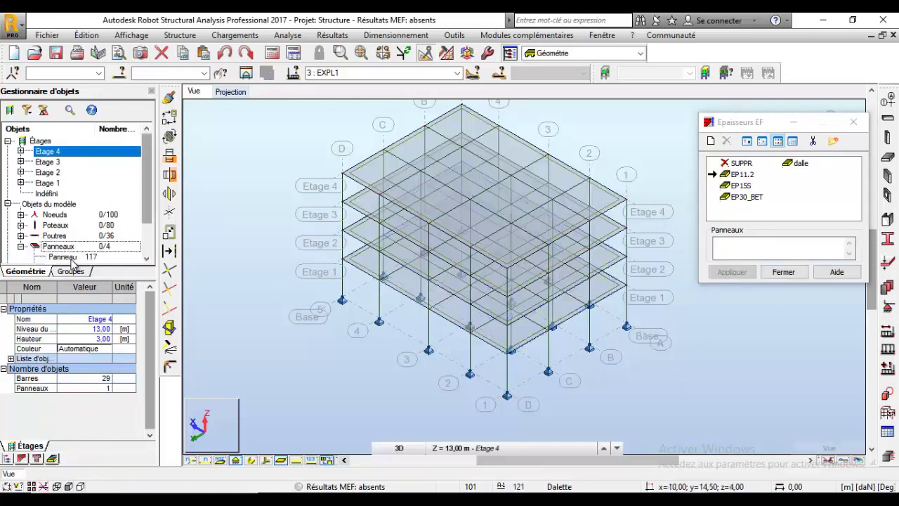
click(784, 271)
Start a new floor definition, choose thickness EP11.2 and check the available calculation models.
click(889, 160)
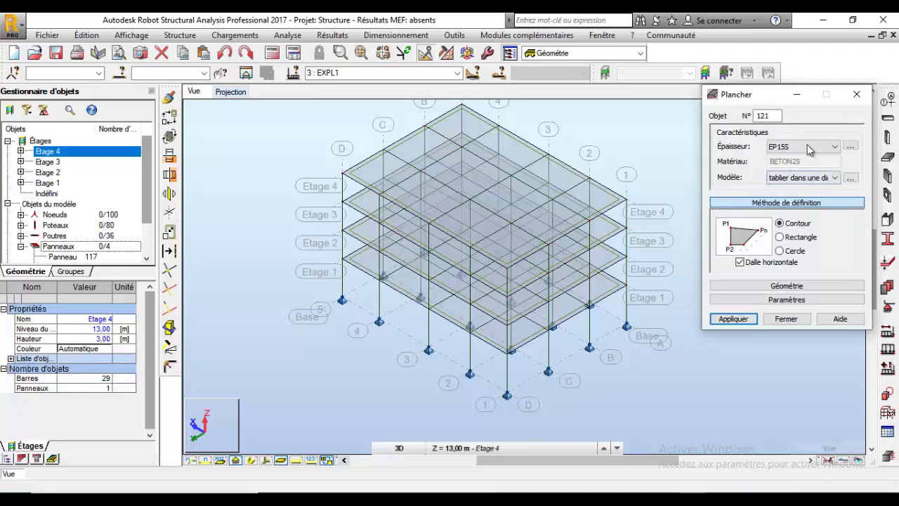
click(834, 146)
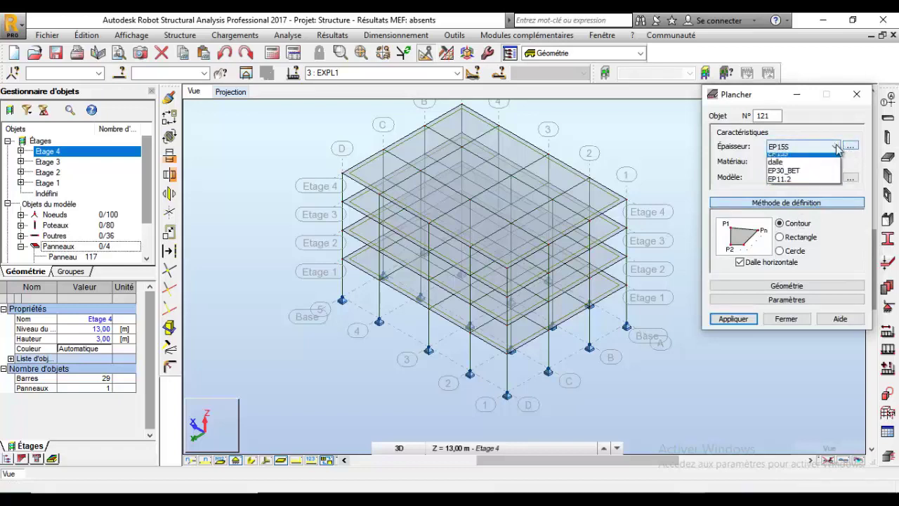
click(797, 186)
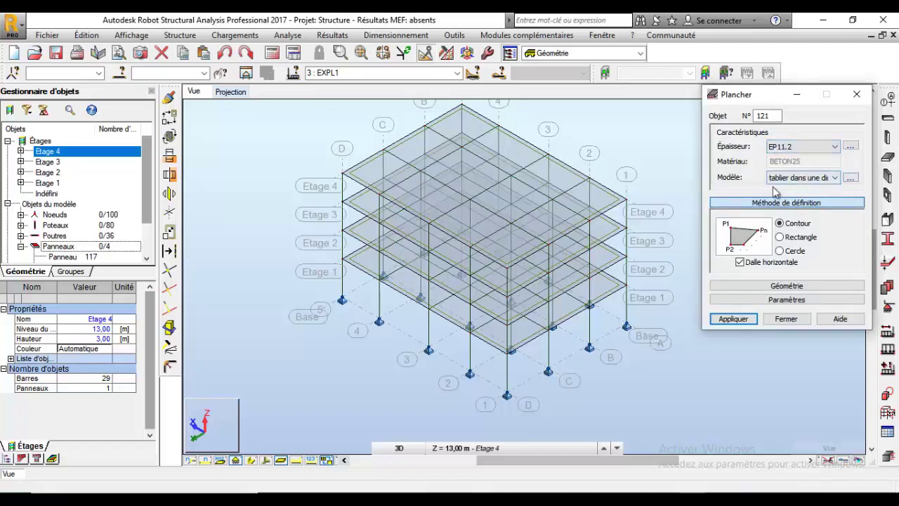
click(834, 178)
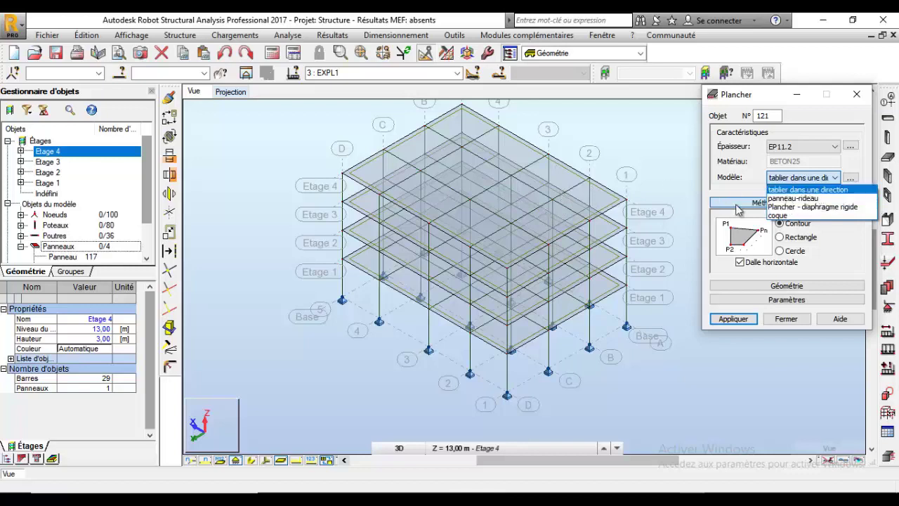
click(826, 195)
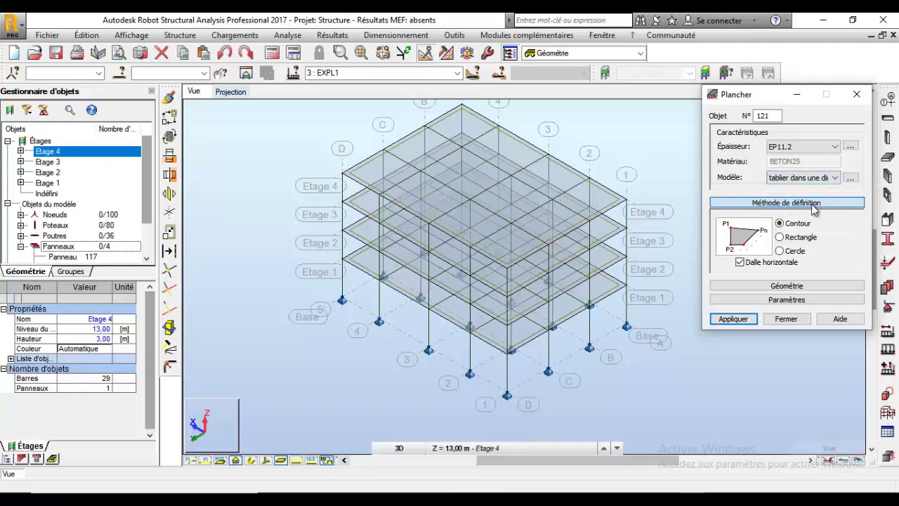
Set the floor's calculation model to coque and its definition method to Rectangle.
click(799, 286)
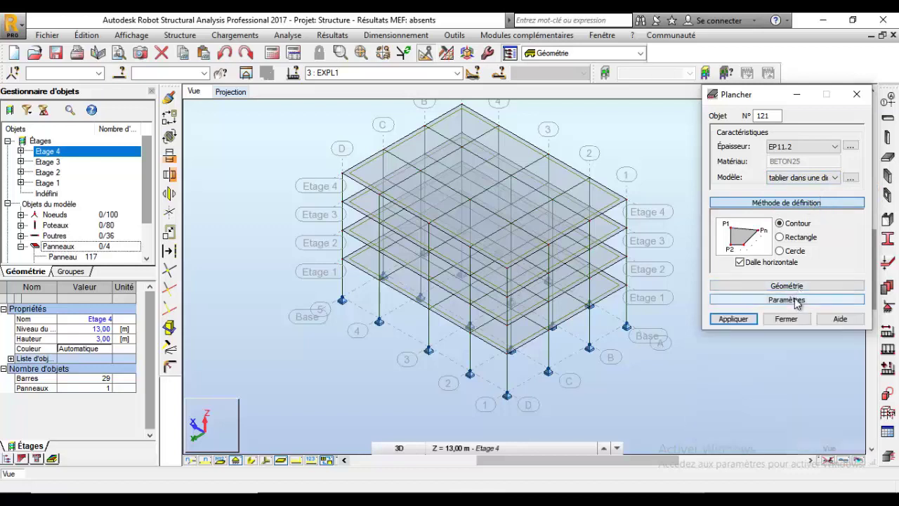
click(796, 301)
click(796, 300)
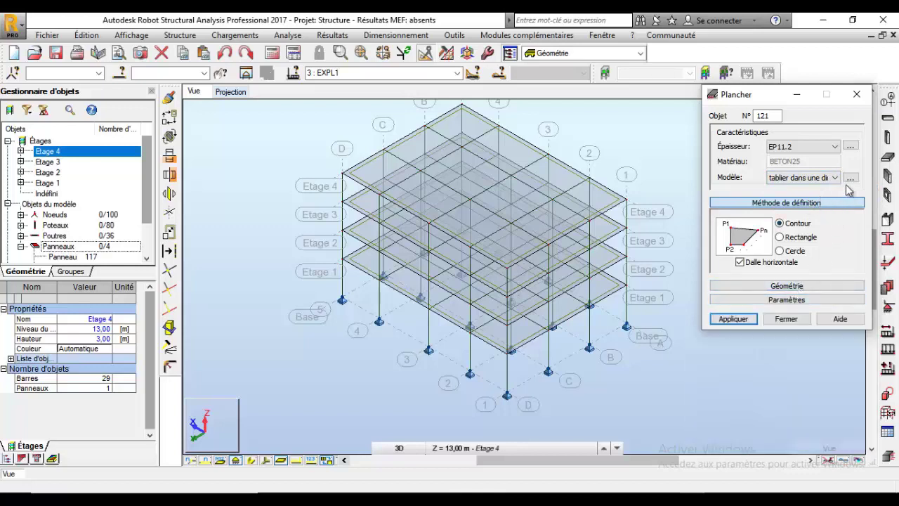
click(822, 178)
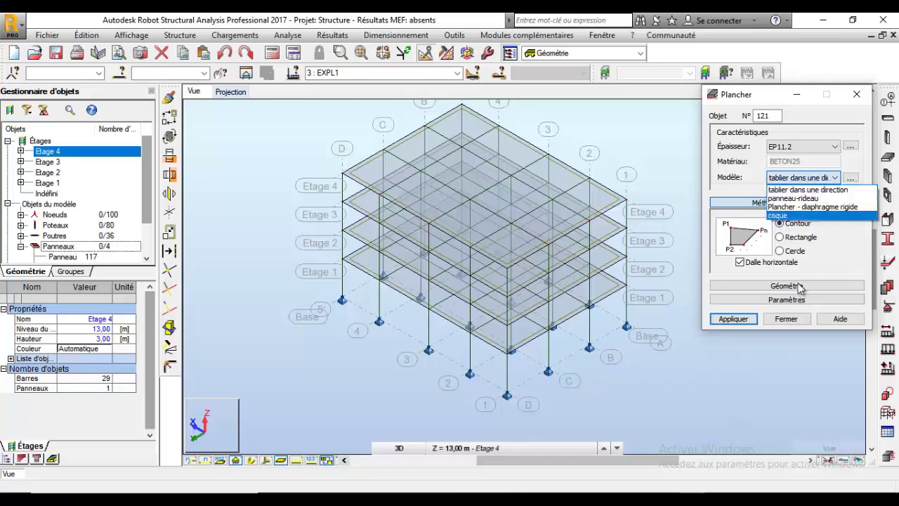
click(829, 177)
click(802, 221)
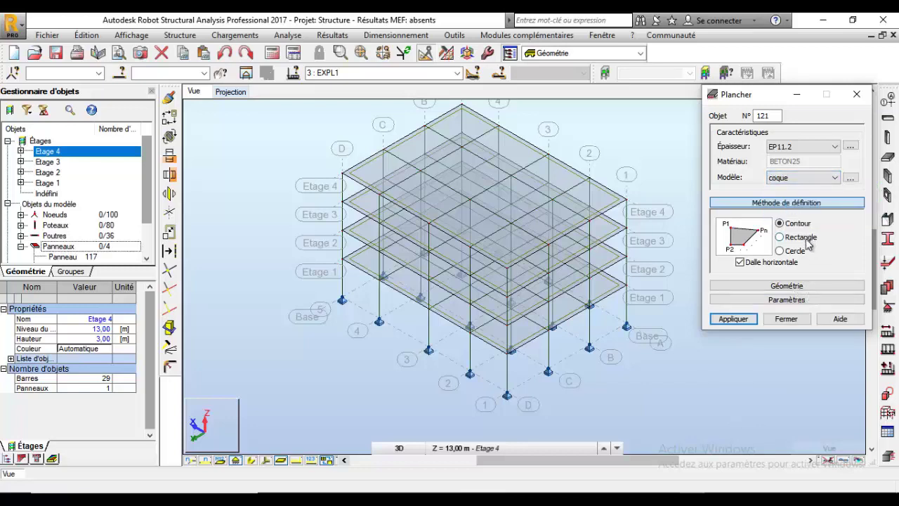
click(798, 240)
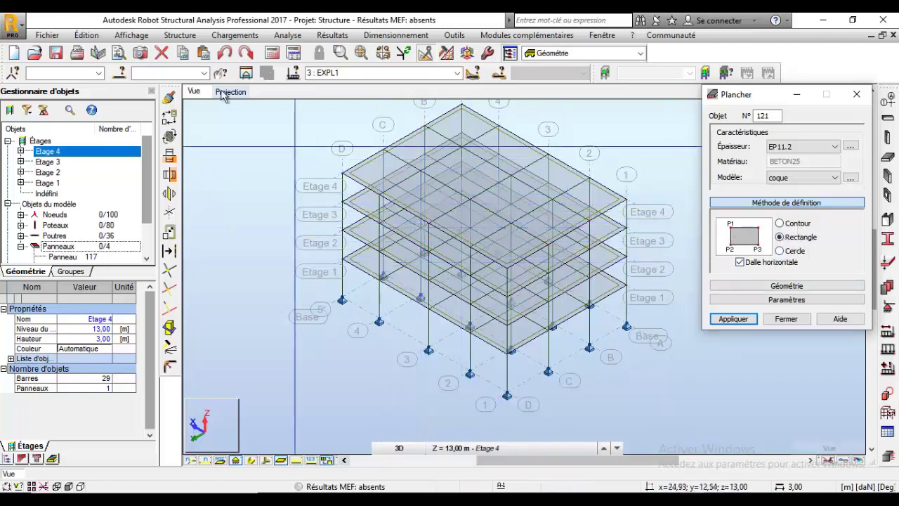
Open the coque calculation model for editing and set its elastic stiffness to no finite elements (pas d'éléments finis).
click(850, 178)
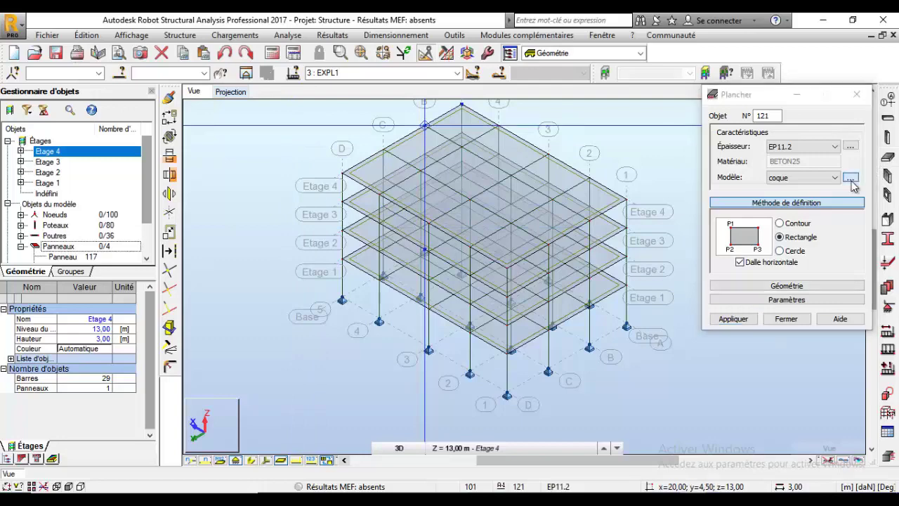
drag(762, 175, 531, 121)
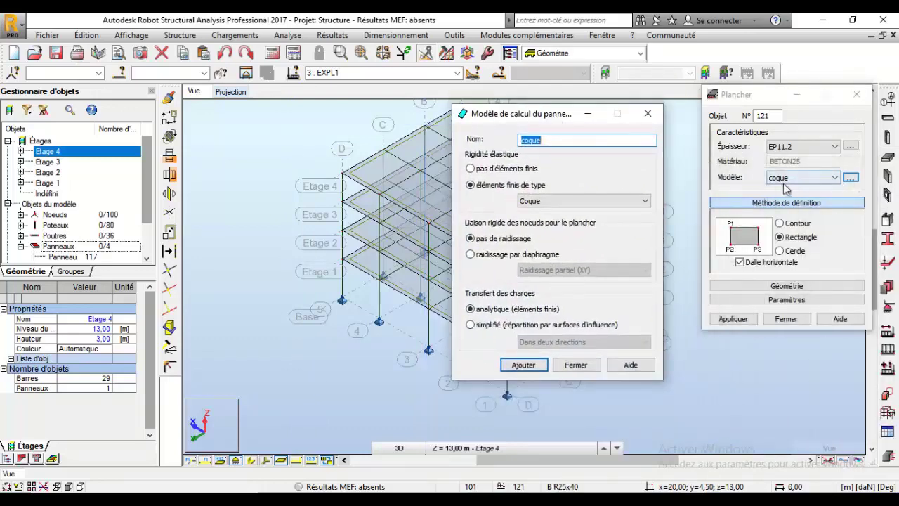
click(544, 141)
double_click(545, 140)
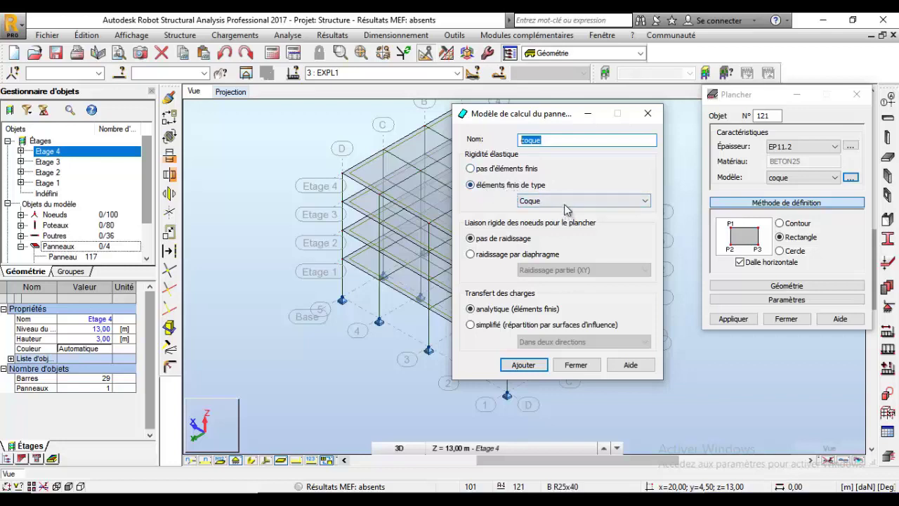
click(565, 202)
click(566, 211)
click(488, 171)
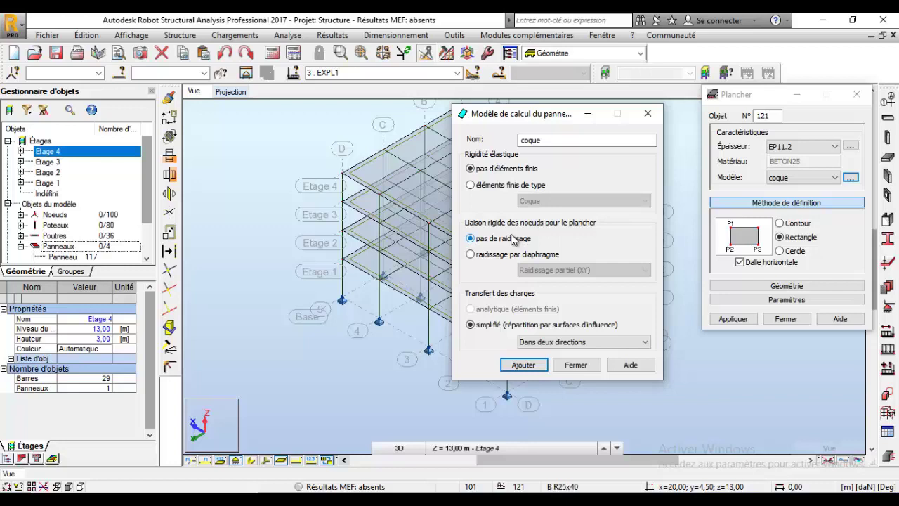
Set the calculation model's simplified load transfer to one direction (Dans une direction).
click(581, 342)
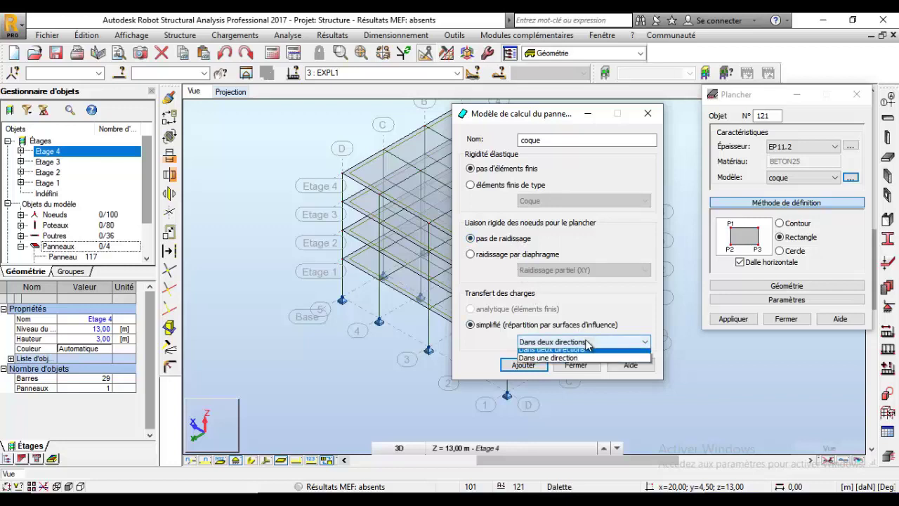
click(580, 354)
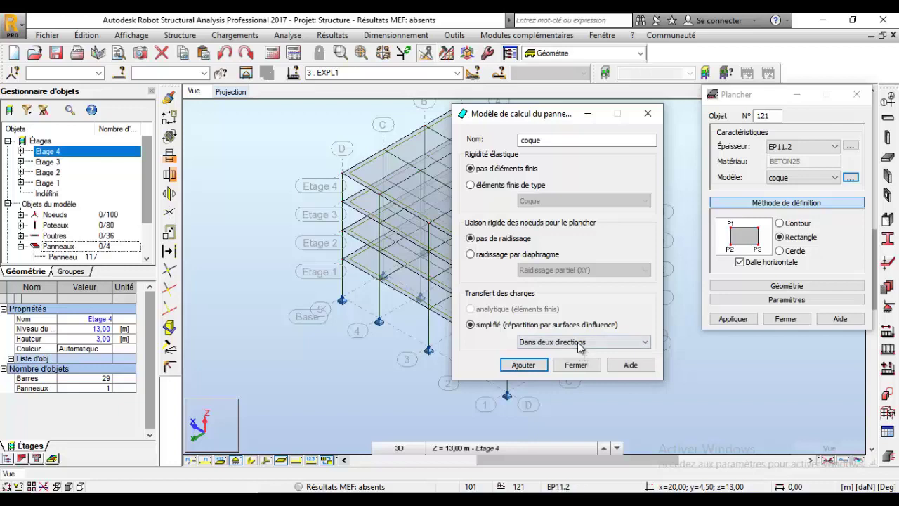
click(581, 343)
click(576, 363)
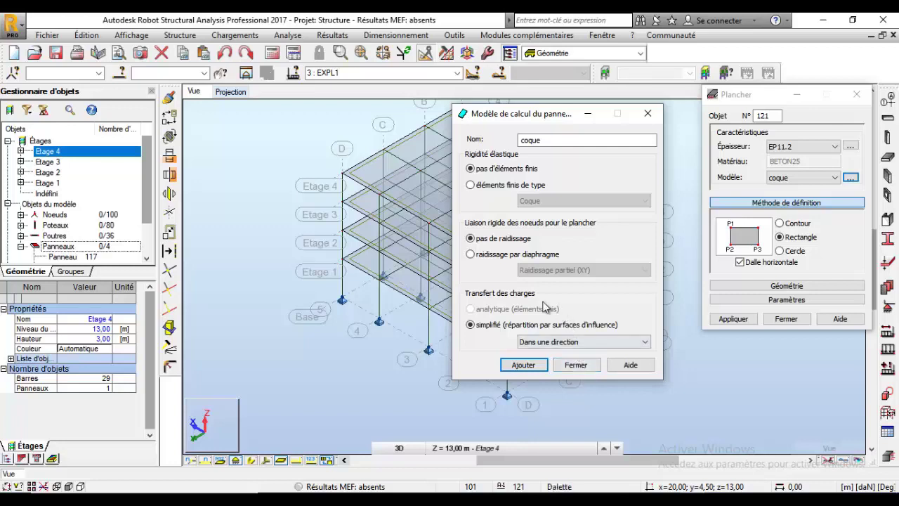
click(582, 341)
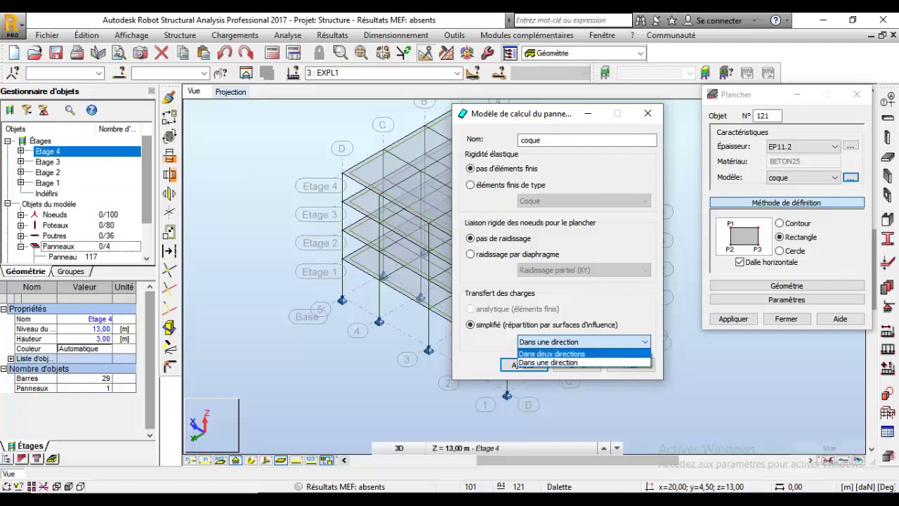
click(648, 114)
Name the calculation model coque1dir, add it to the available models and close its definition.
click(625, 140)
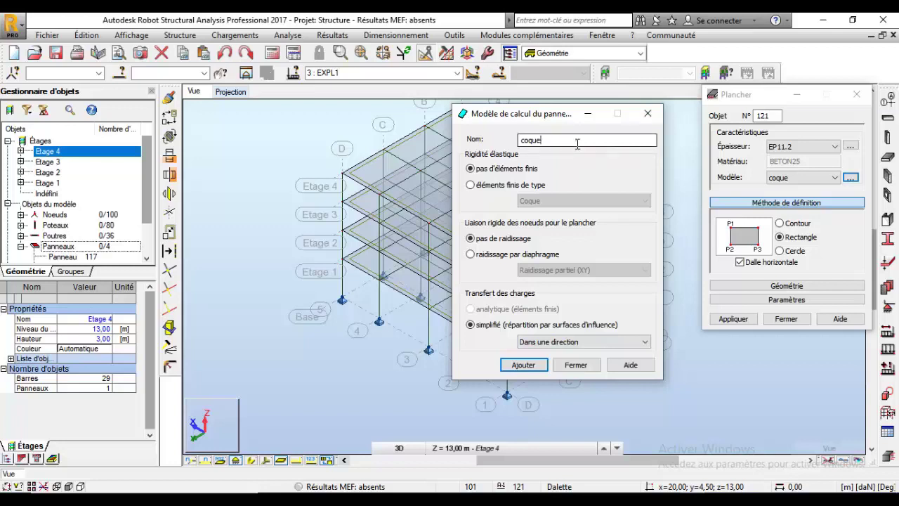
text(1)
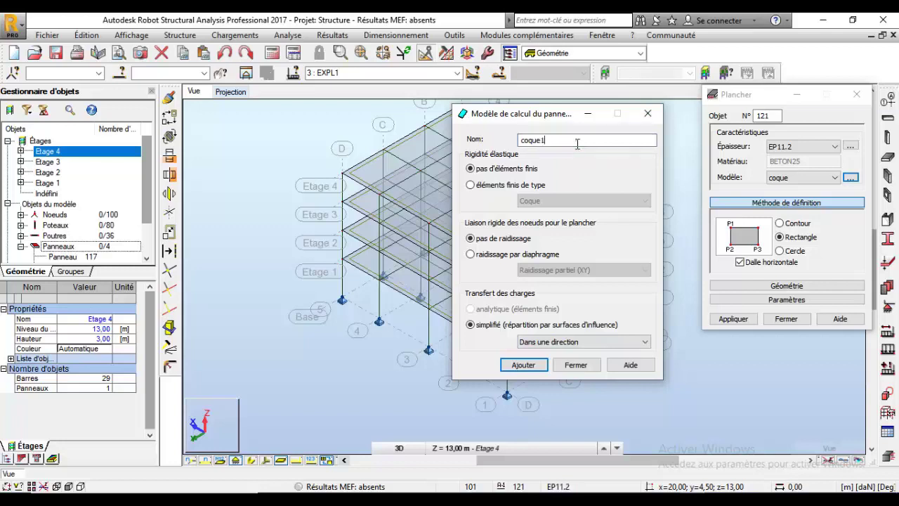
key(BackSpace)
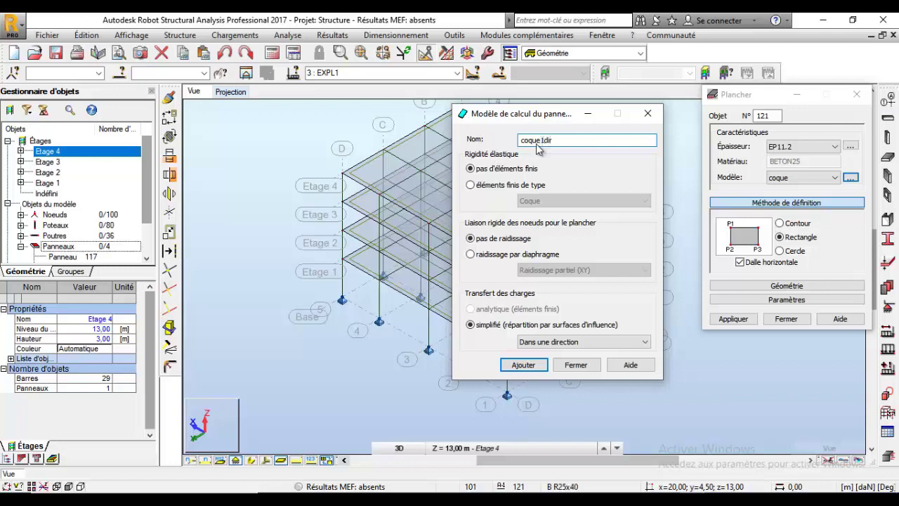
click(548, 342)
click(548, 342)
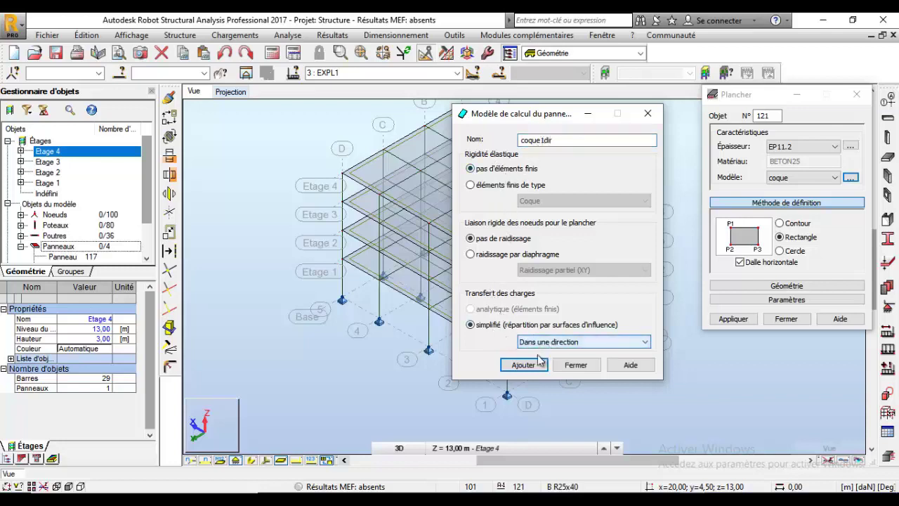
click(574, 366)
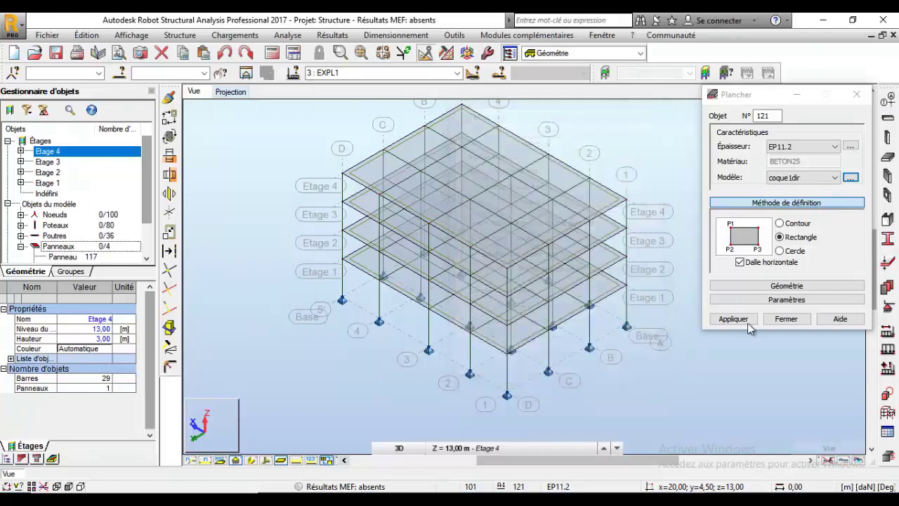
Close the floor definition without creating a floor and select the Etage 4 slab panel.
click(786, 318)
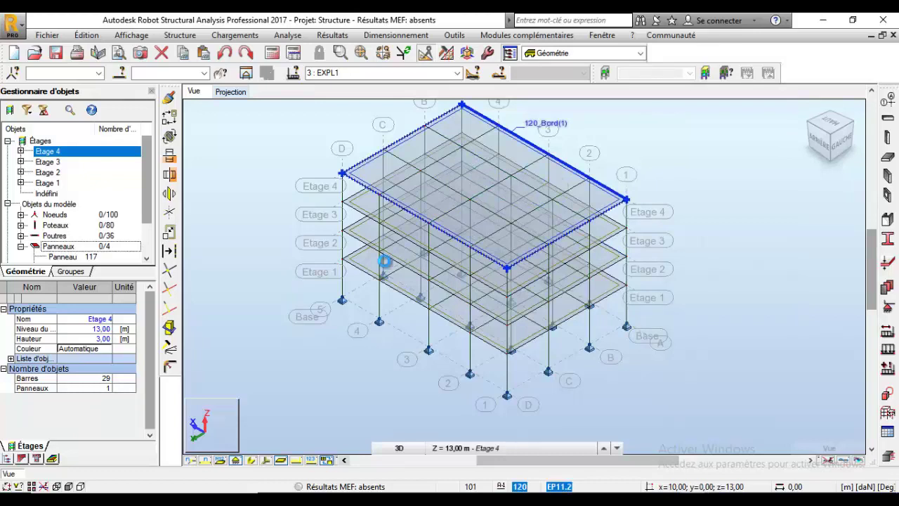
click(608, 205)
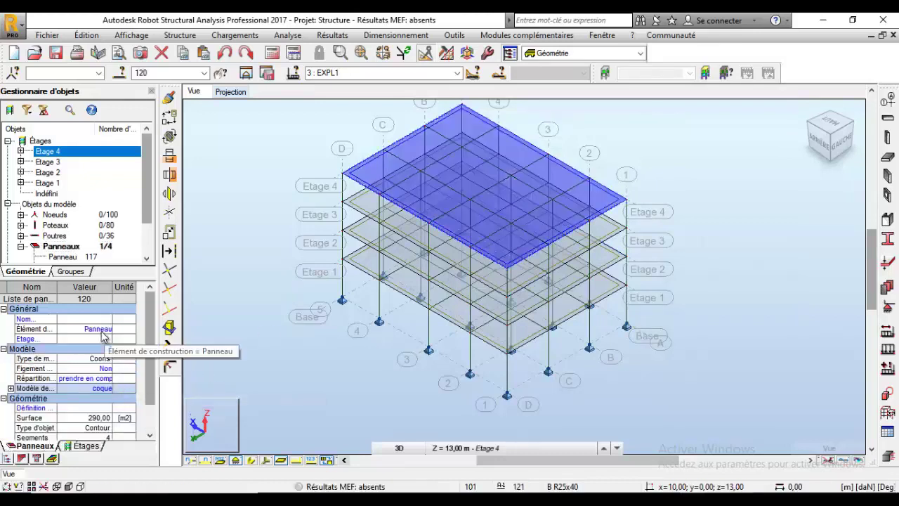
click(105, 329)
click(103, 340)
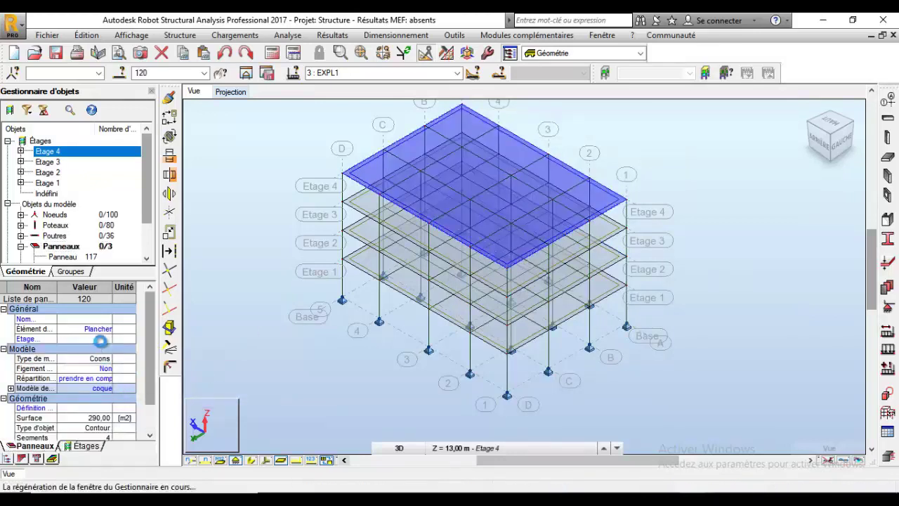
click(105, 329)
click(105, 328)
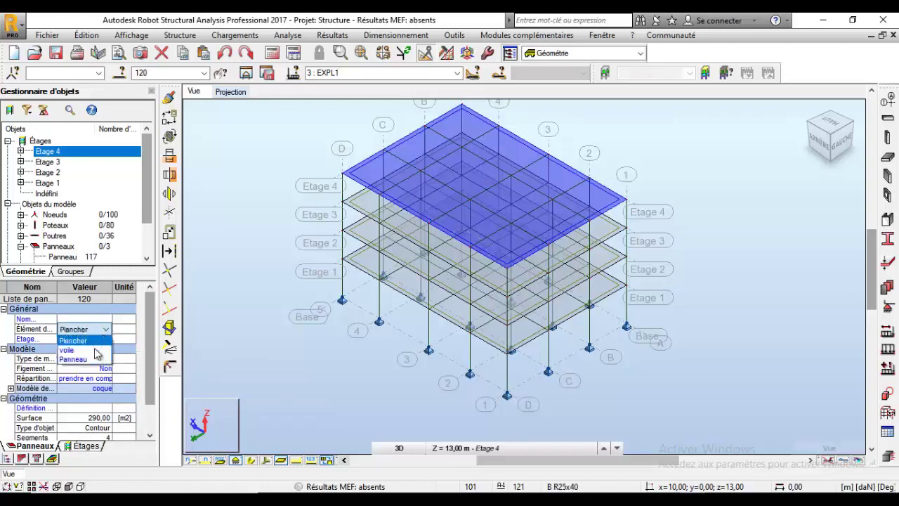
click(96, 360)
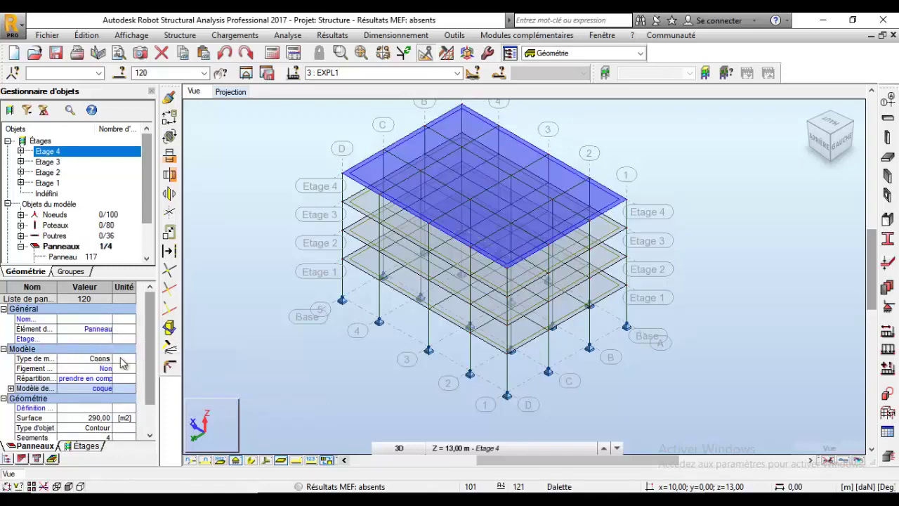
Assign the coque1dir calculation model to the Etage 4 slab panel.
click(95, 387)
click(95, 388)
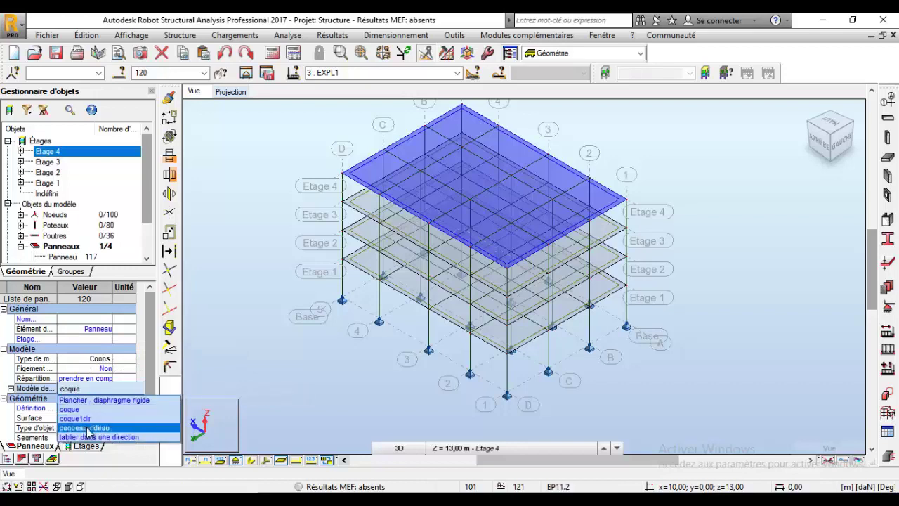
click(82, 418)
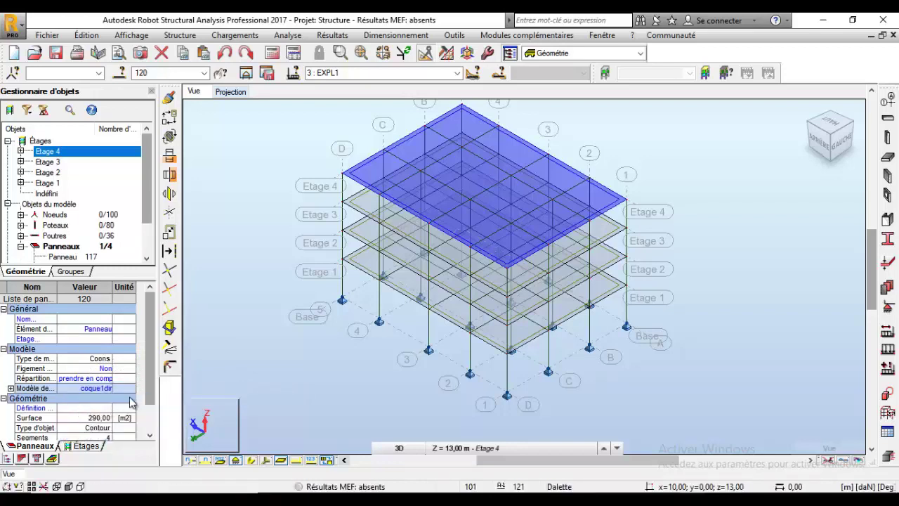
Show the Etage 1 level in plan, set the still-selected Etage 4 slab's calculation model to coque and deselect it.
click(496, 447)
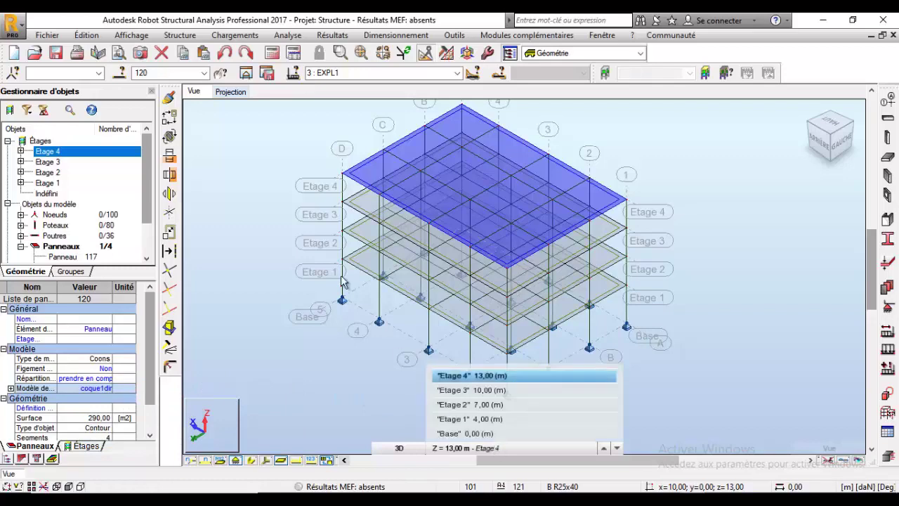
click(497, 415)
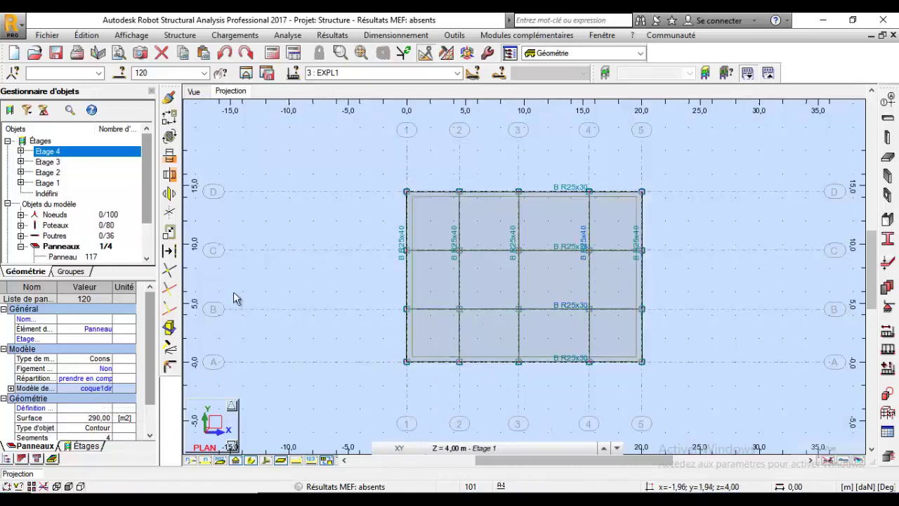
click(99, 389)
click(90, 408)
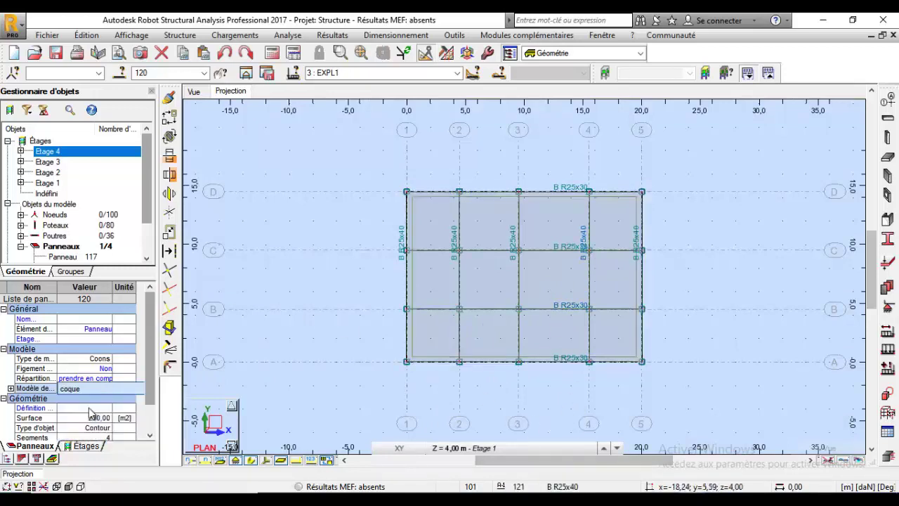
click(285, 307)
right_click(308, 276)
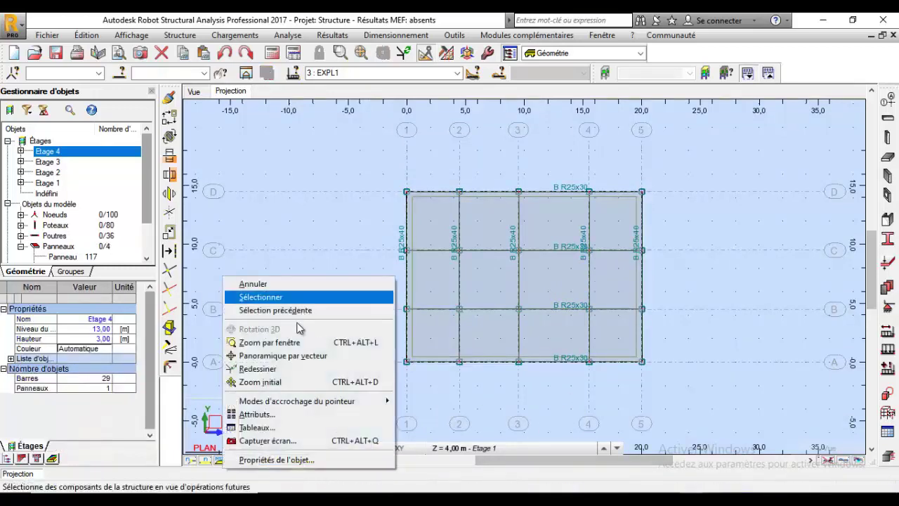
click(280, 428)
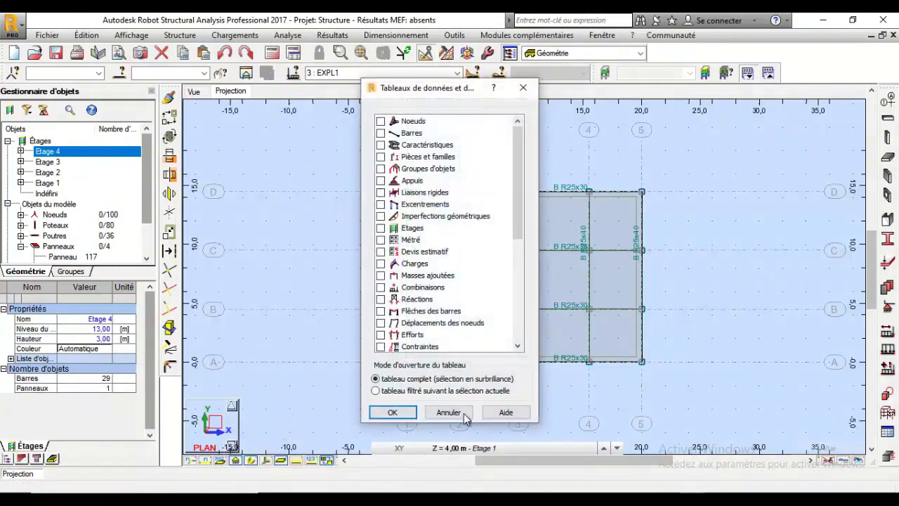
click(453, 413)
Turn off the panels' reinforcement direction (Direction du ferraillage) in the display attributes, keeping the load distribution direction (Direction de répartition de la charge) enabled.
right_click(308, 329)
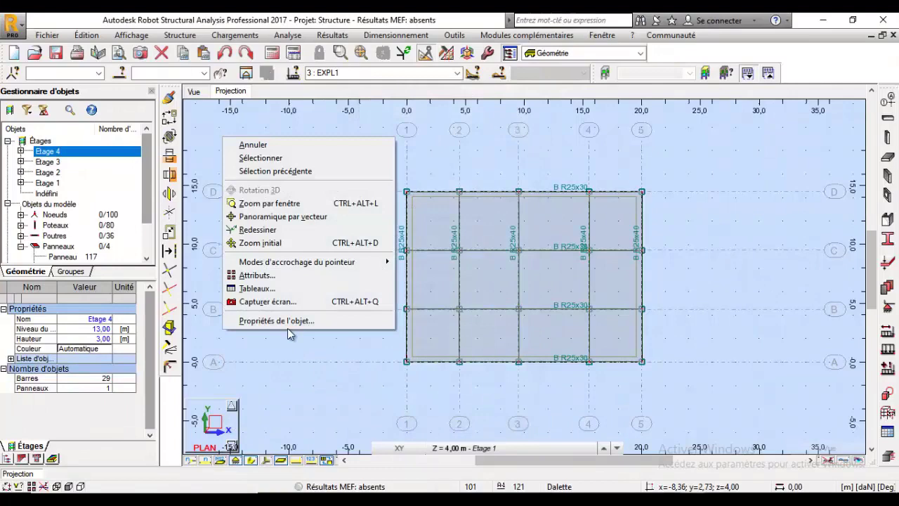
click(261, 274)
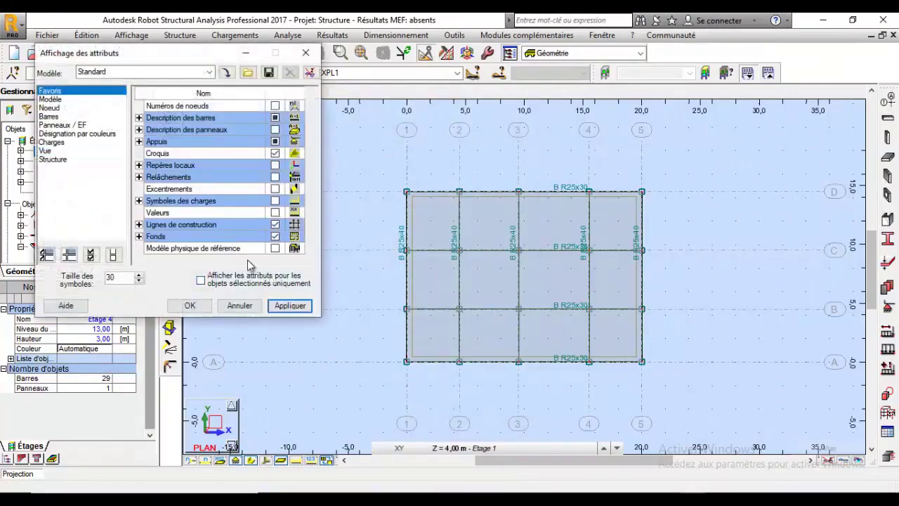
click(66, 125)
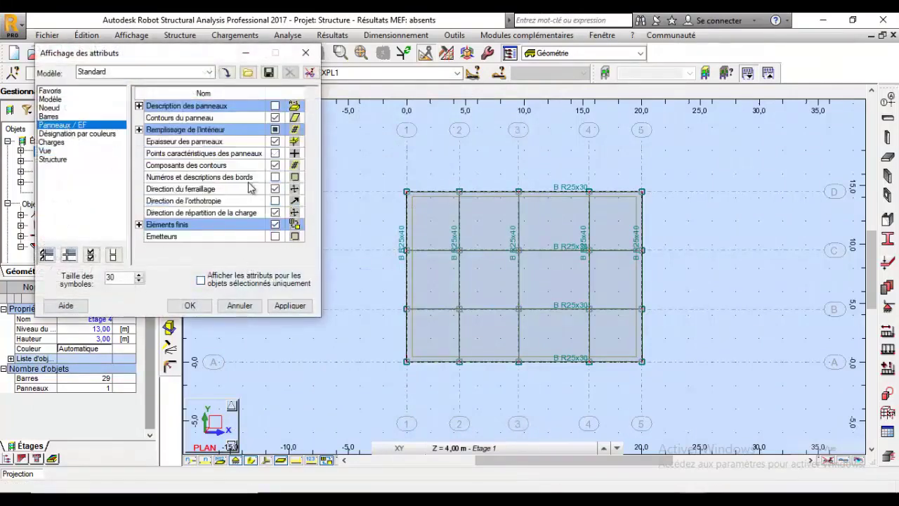
click(275, 189)
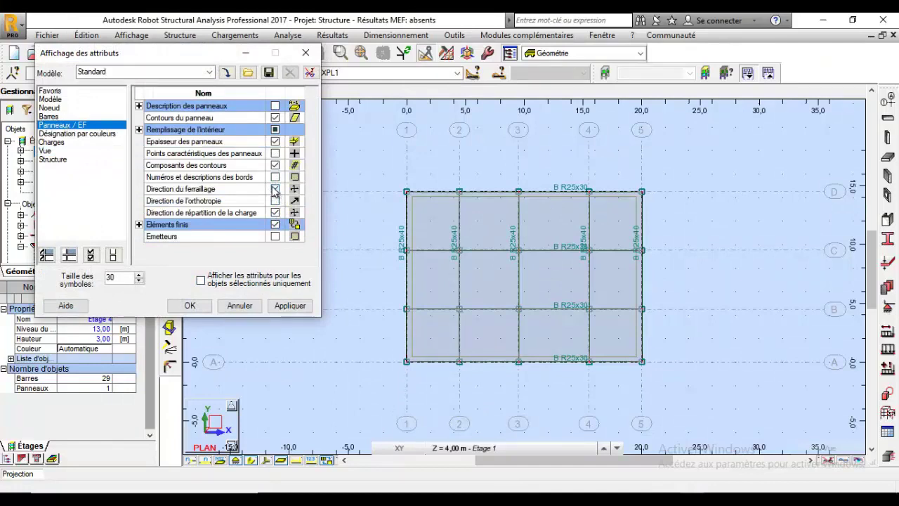
click(275, 189)
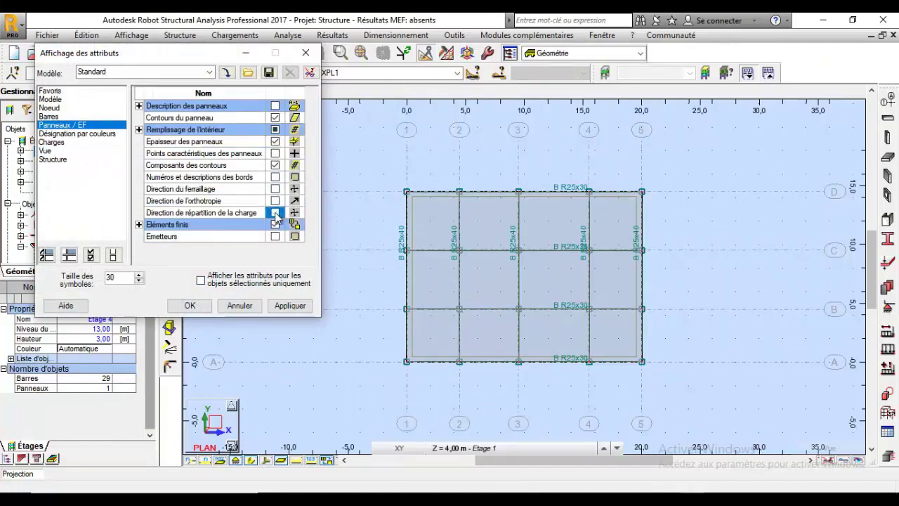
click(274, 212)
click(279, 308)
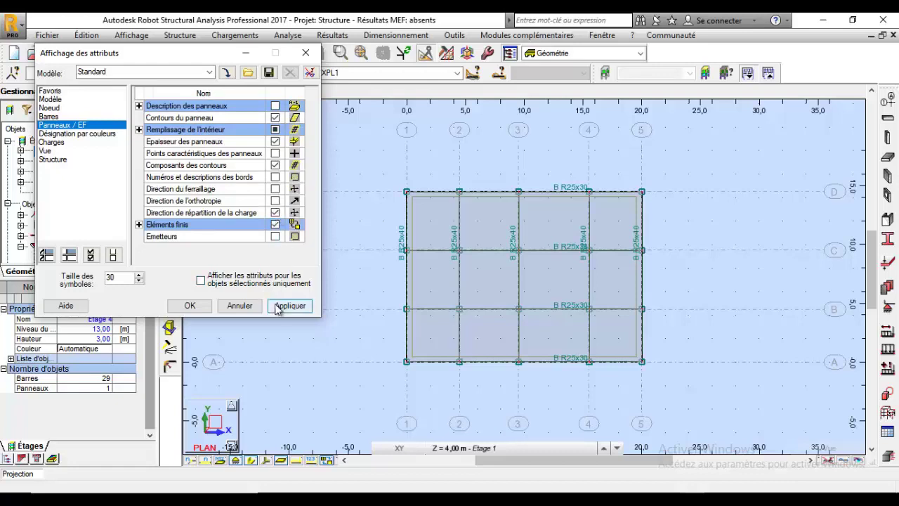
click(274, 189)
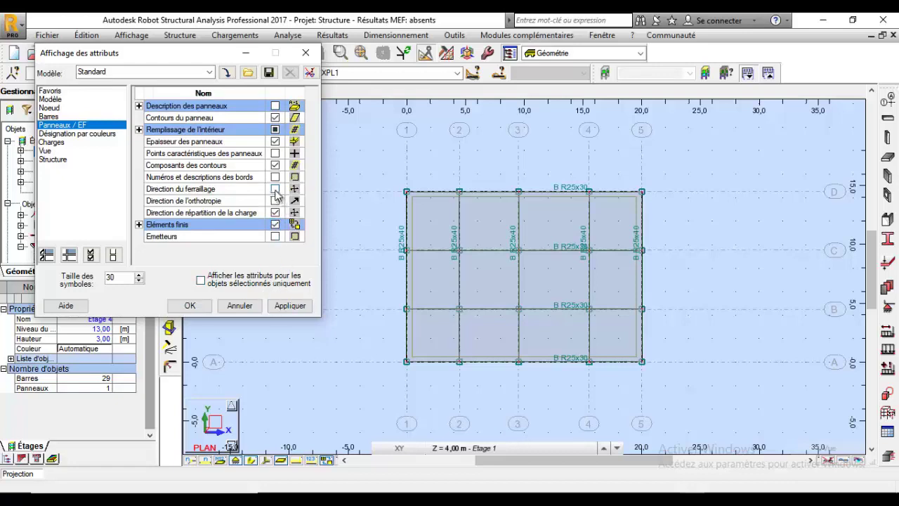
click(288, 306)
click(240, 305)
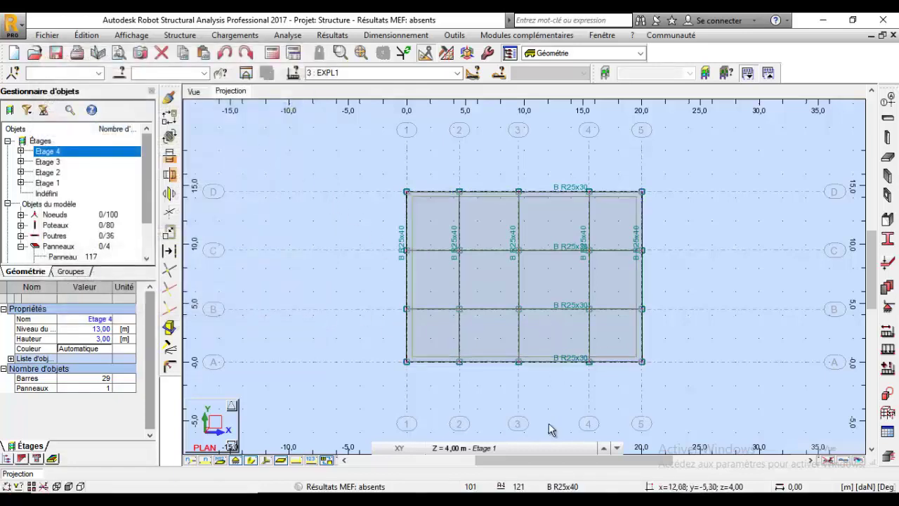
Show the Etage 4 level in plan and assign the coque1dir calculation model to its slab panel.
click(554, 448)
click(481, 372)
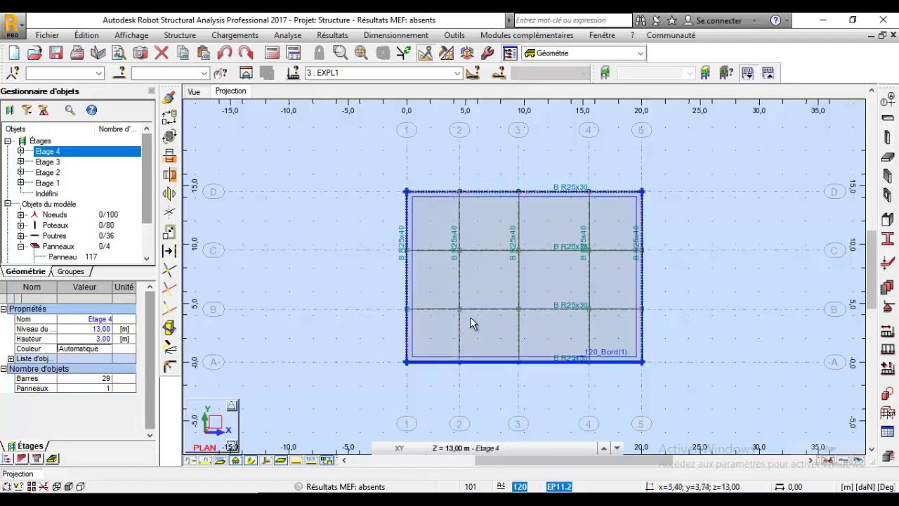
click(424, 331)
click(109, 389)
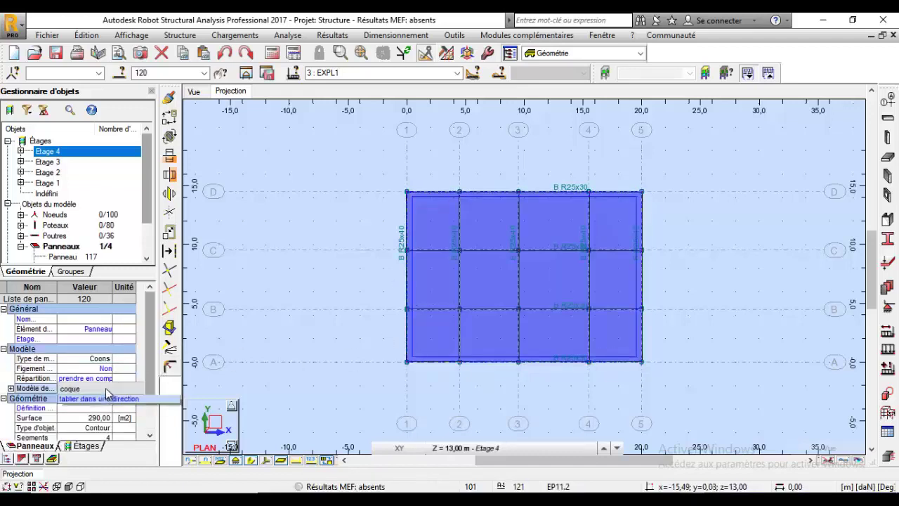
click(103, 417)
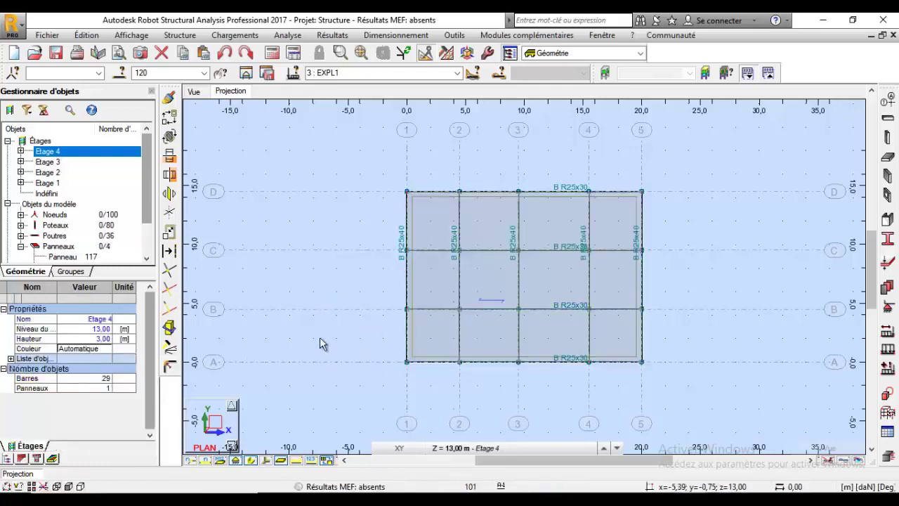
Check the load distribution direction symbol on the Etage 4 slab by switching its display attribute off and back on.
right_click(319, 337)
click(303, 275)
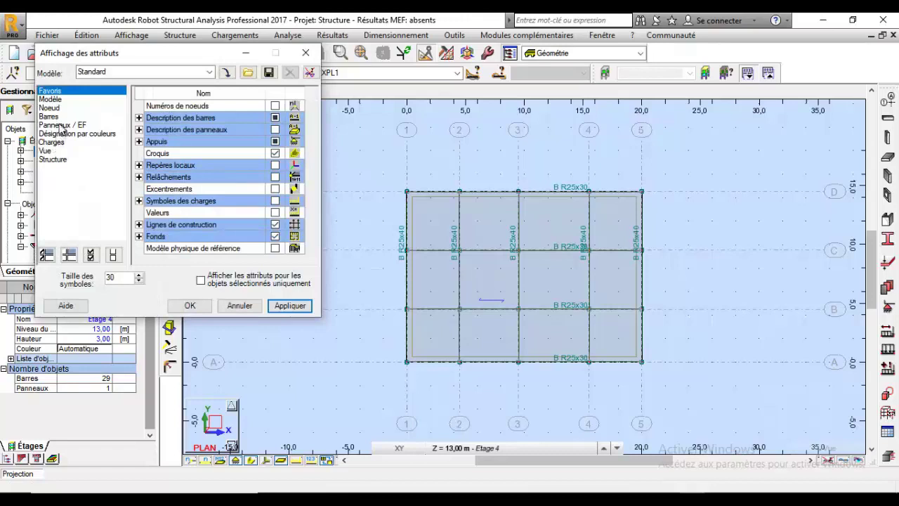
click(62, 124)
click(275, 190)
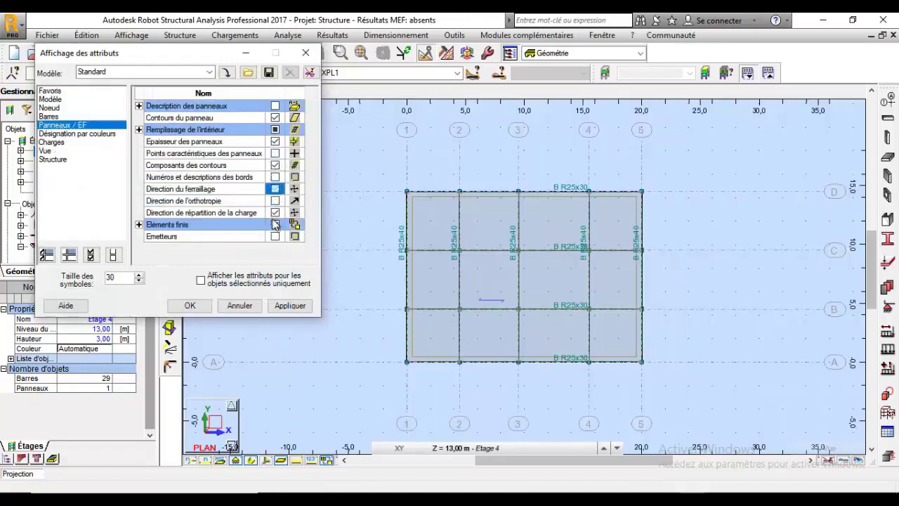
click(275, 189)
click(289, 305)
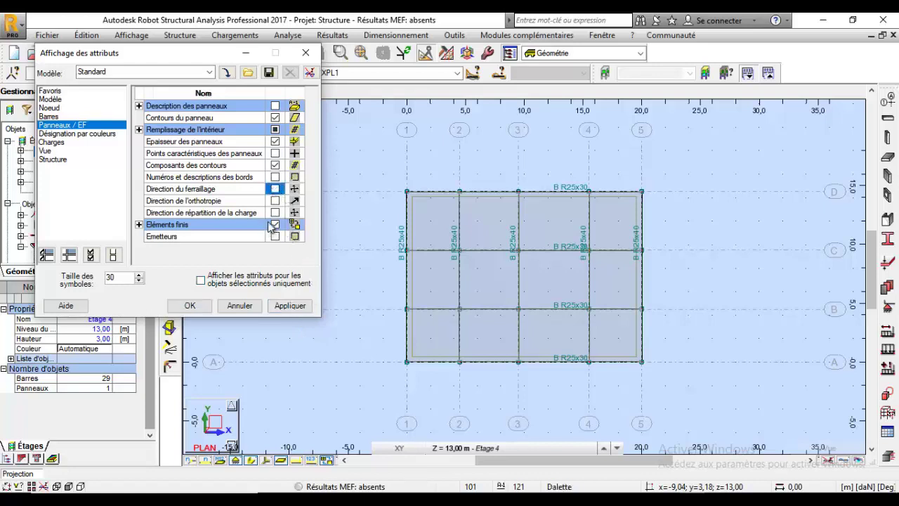
click(275, 214)
click(291, 307)
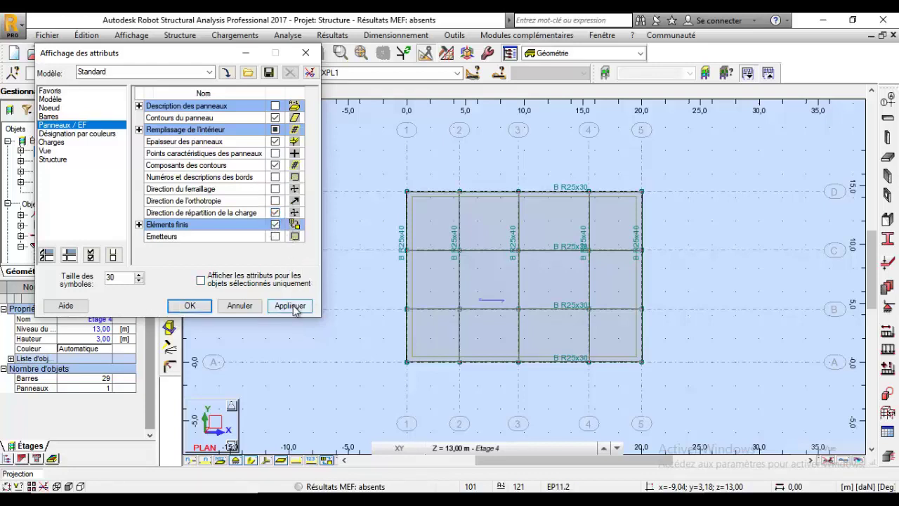
click(239, 306)
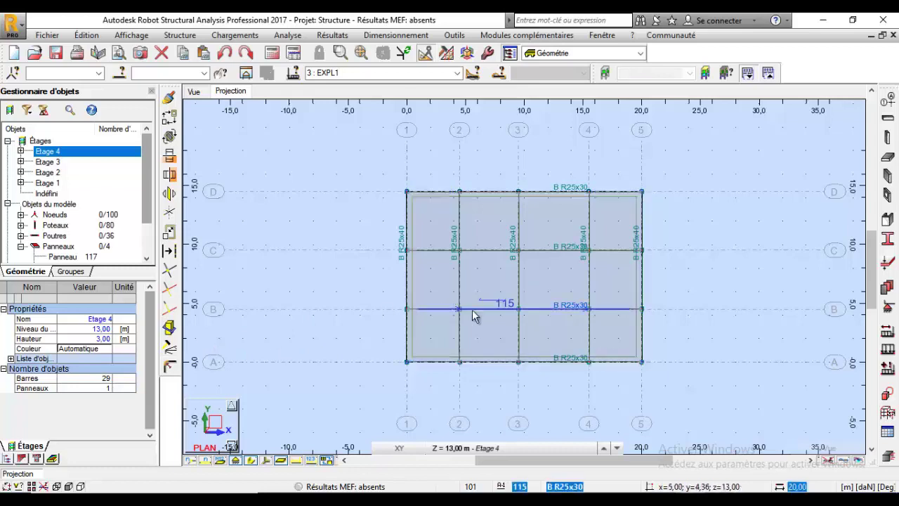
Show the Etage 3 level in plan and assign the coque1dir calculation model to its slab panel.
click(436, 451)
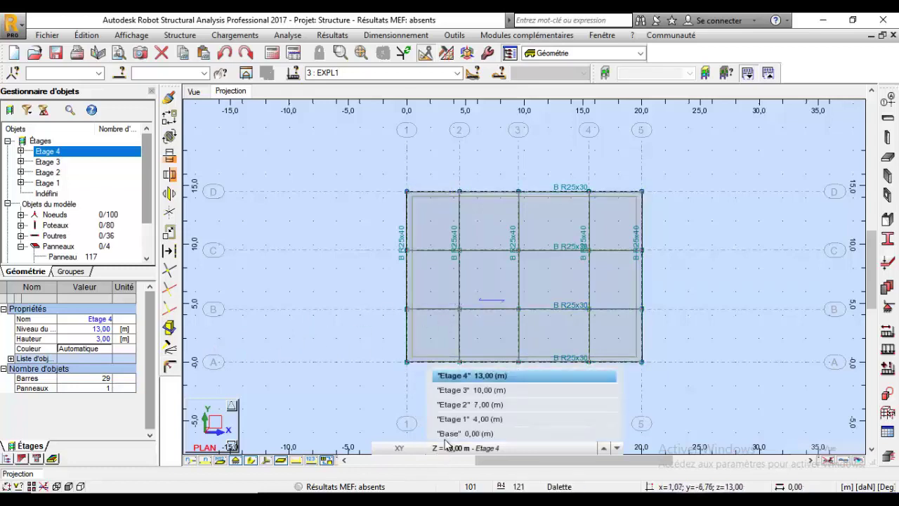
click(480, 391)
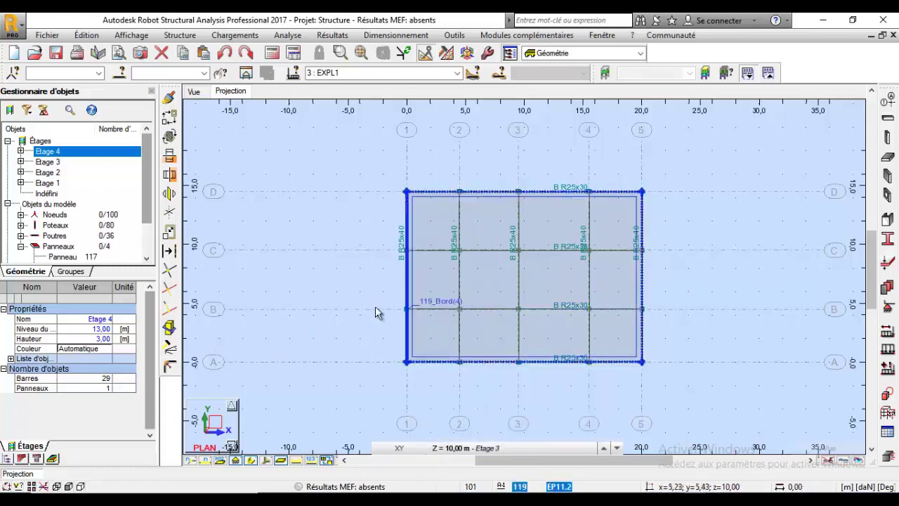
click(431, 298)
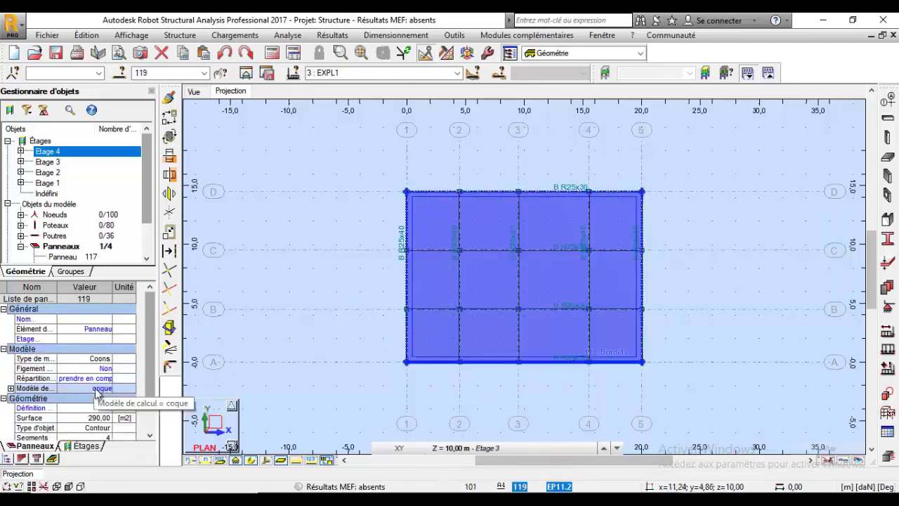
click(98, 388)
click(102, 388)
click(89, 418)
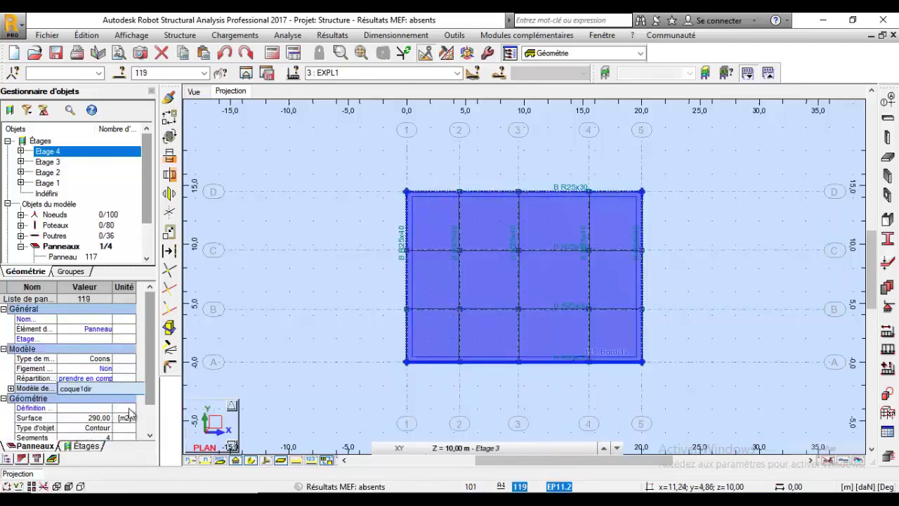
click(268, 368)
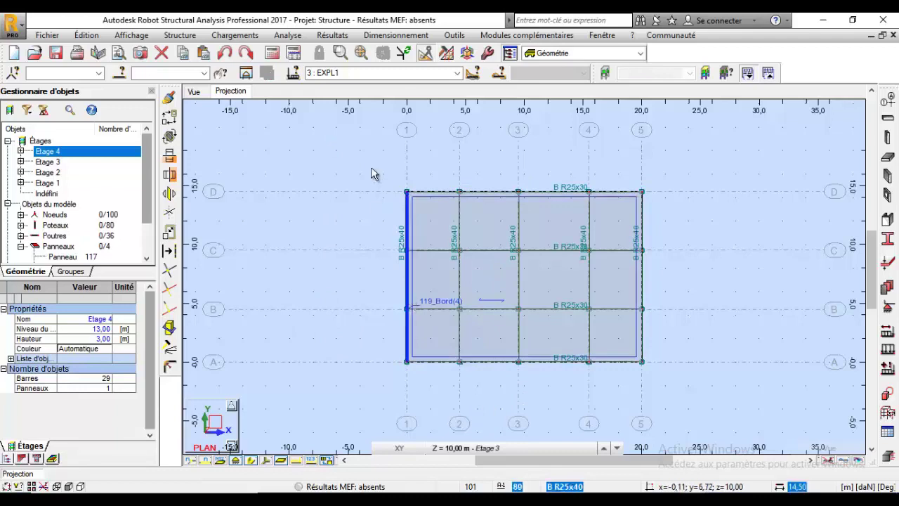
Run the structure verification (Vérifier structure) and close its report.
click(251, 36)
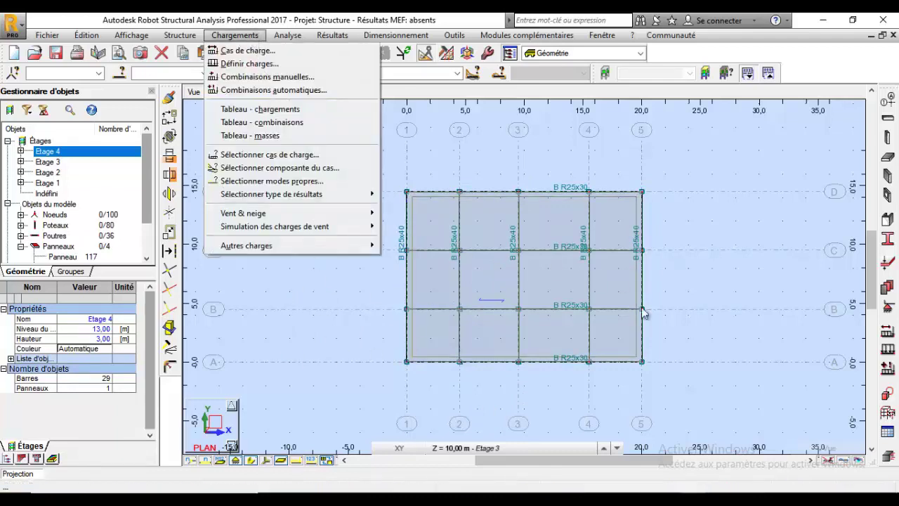
click(411, 233)
click(414, 236)
click(288, 35)
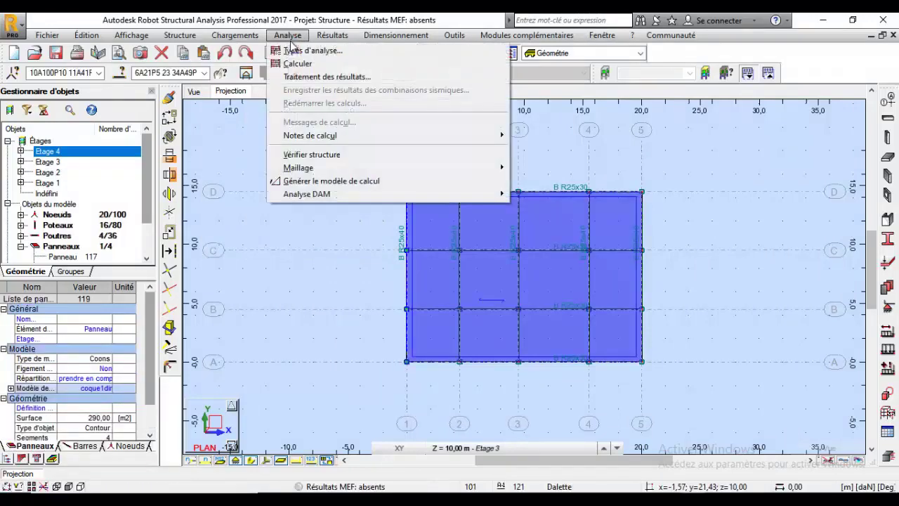
click(334, 157)
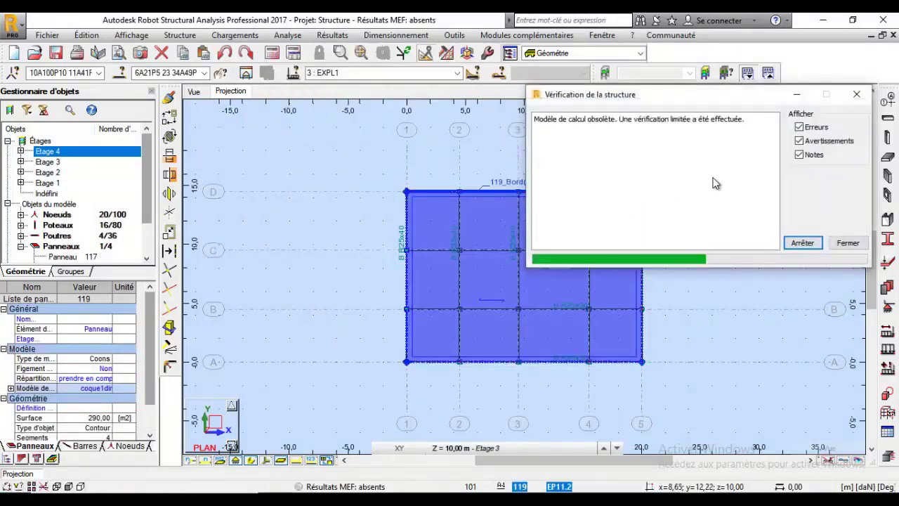
click(814, 243)
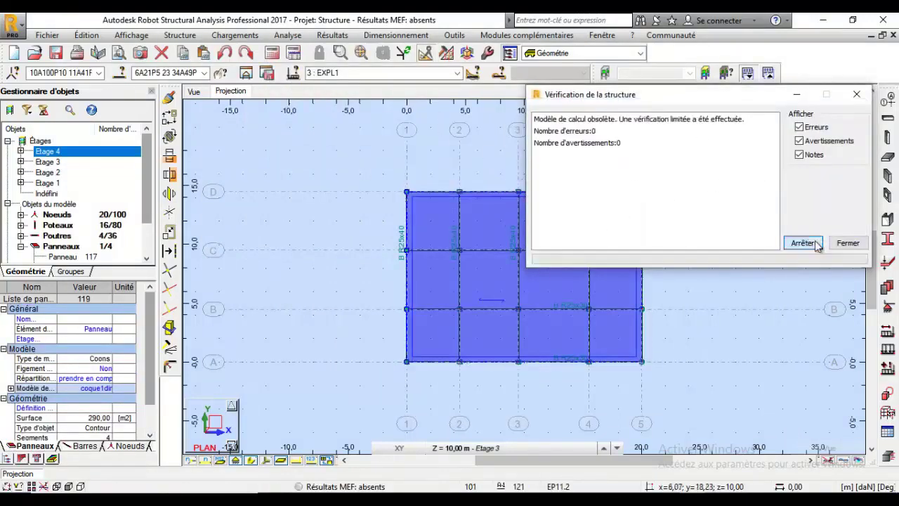
click(848, 243)
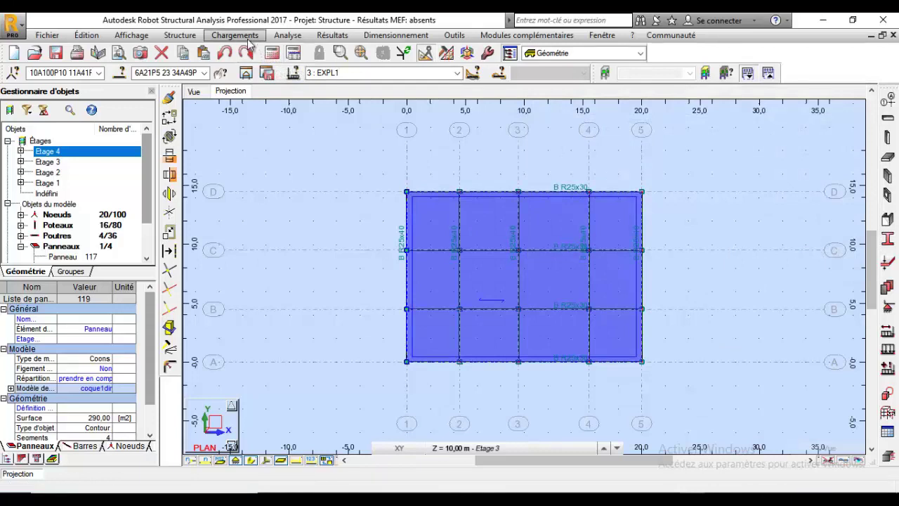
Open the analysis types of the structure and add a new modal analysis case named Modale.
click(247, 38)
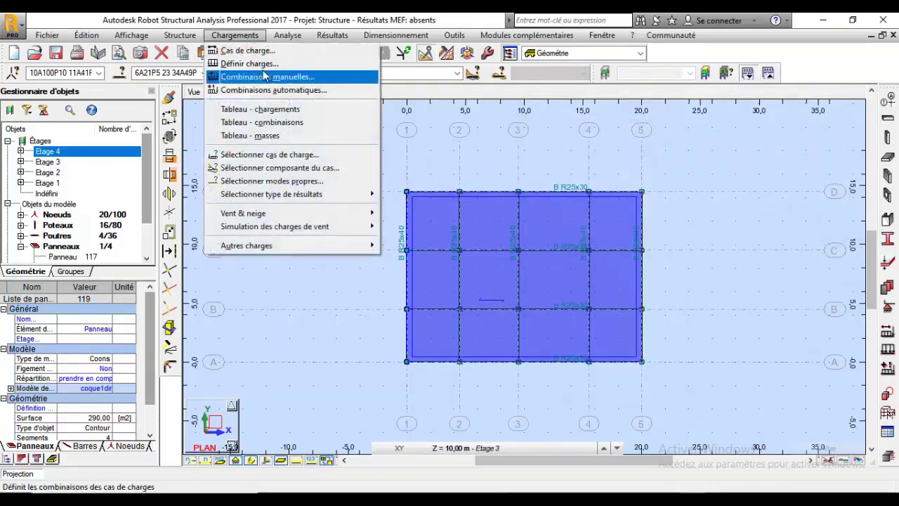
mouse_move(288, 35)
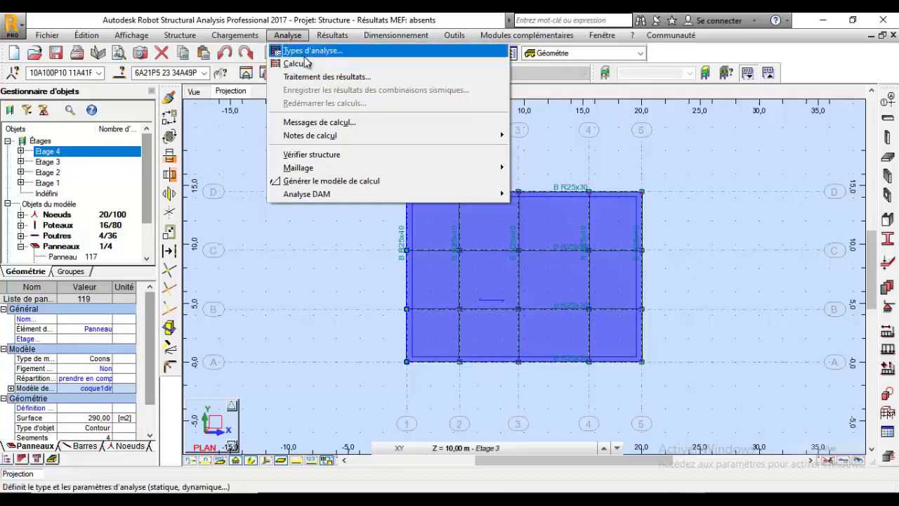
click(304, 52)
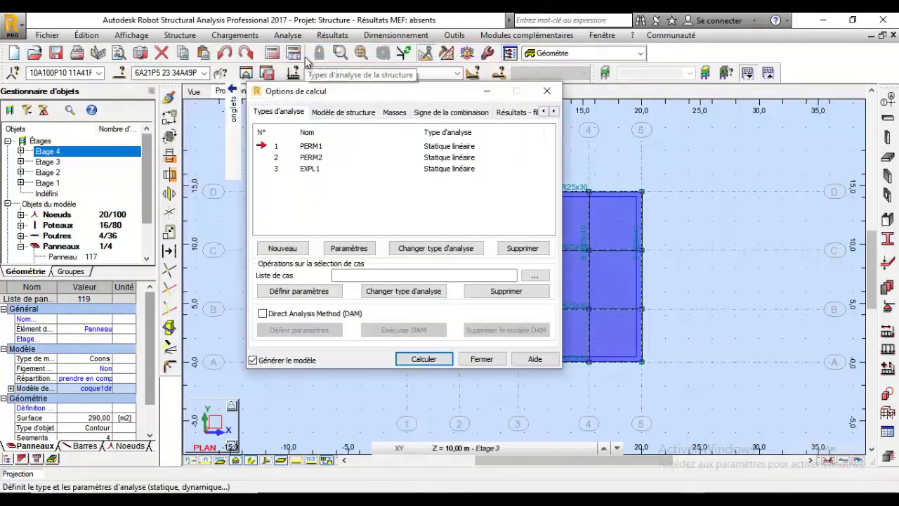
click(301, 249)
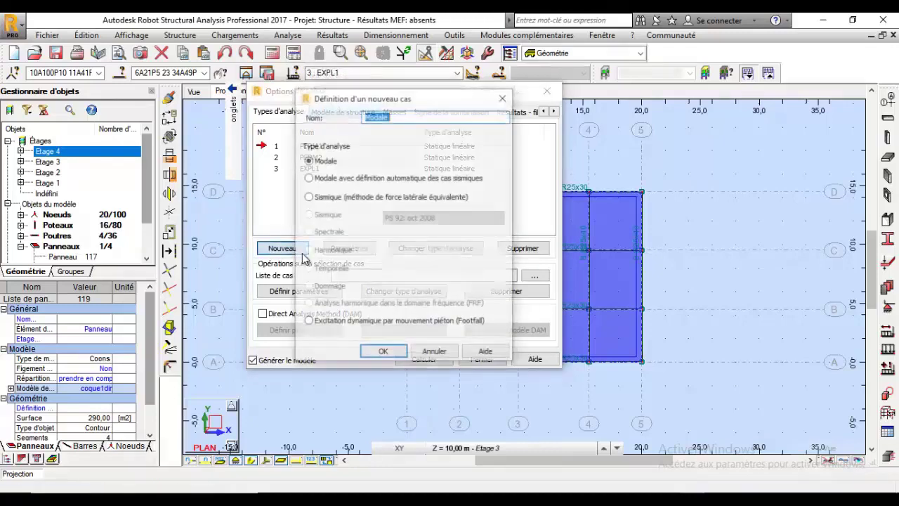
click(384, 351)
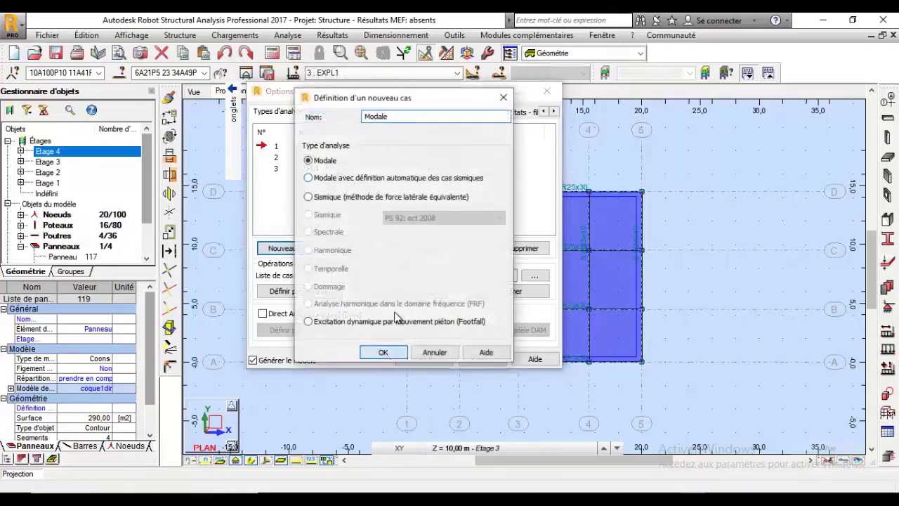
Set the modal case to a consistent mass matrix with X and Y mass directions, neglecting density and with Sturm verification enabled.
click(344, 210)
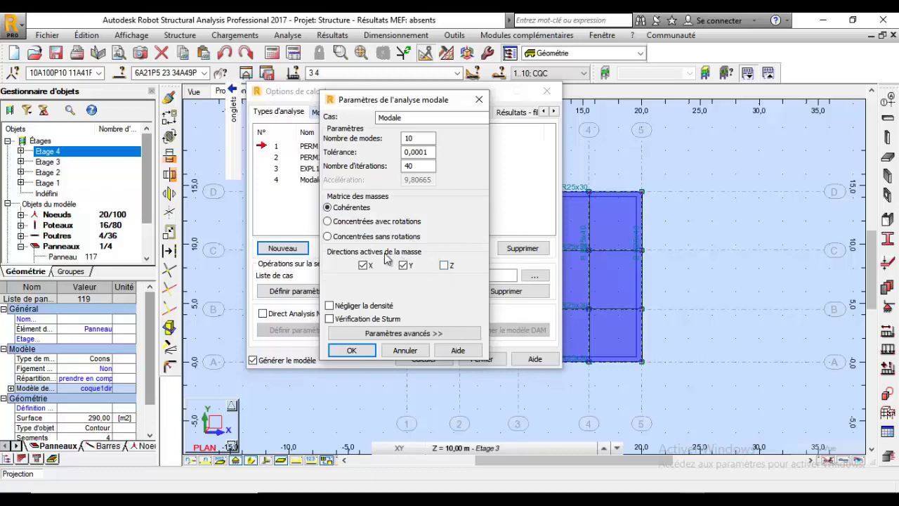
click(341, 307)
click(343, 319)
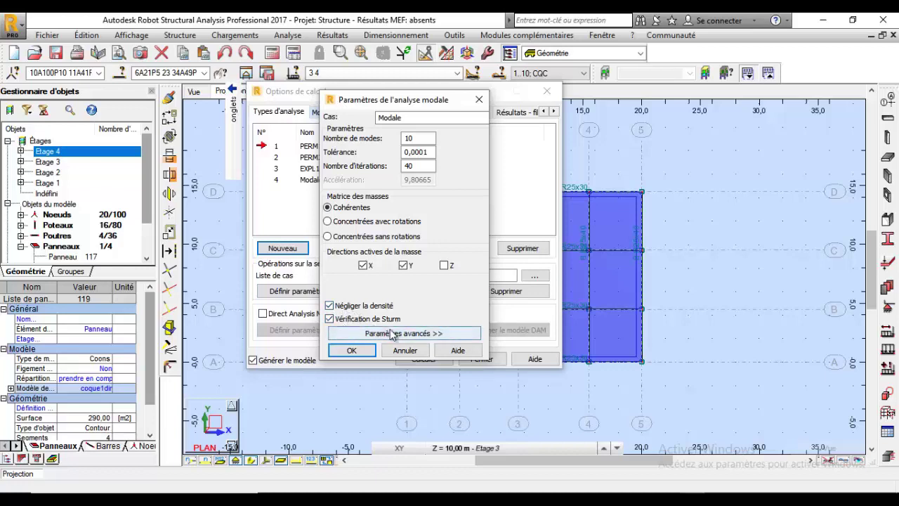
drag(392, 104, 241, 117)
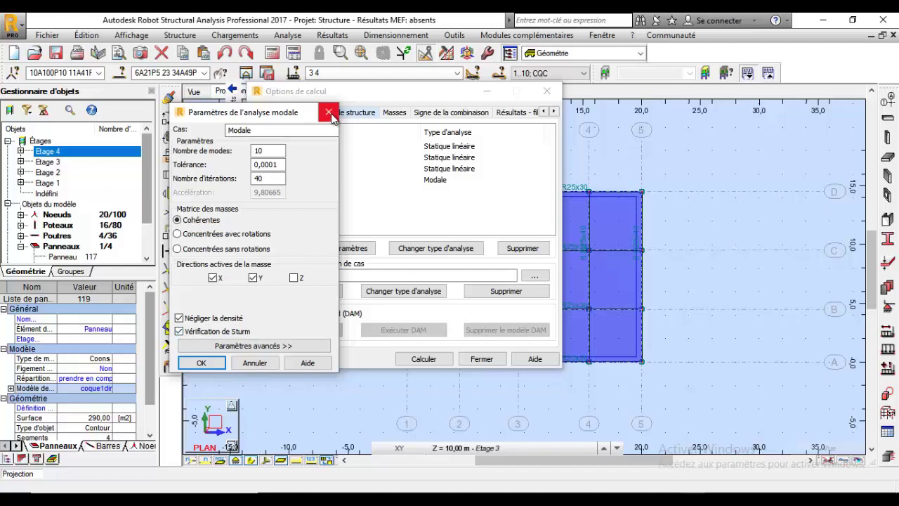
click(309, 346)
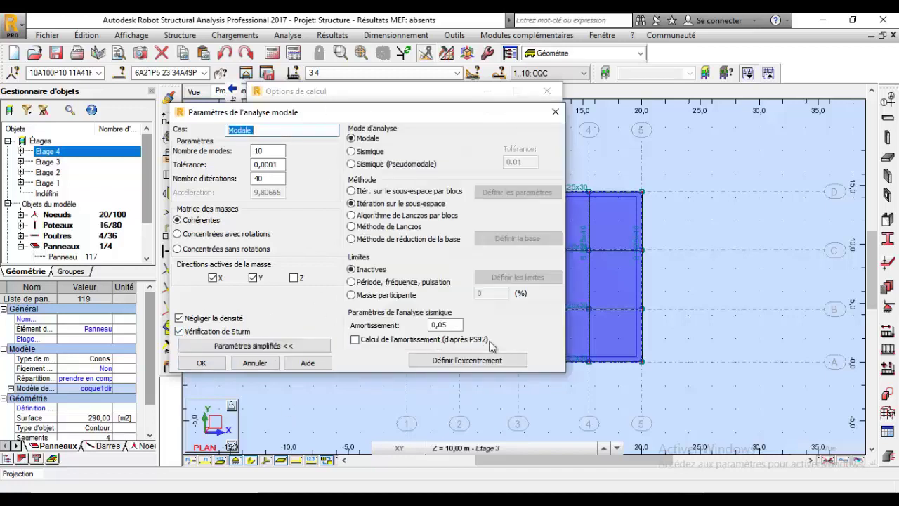
click(212, 366)
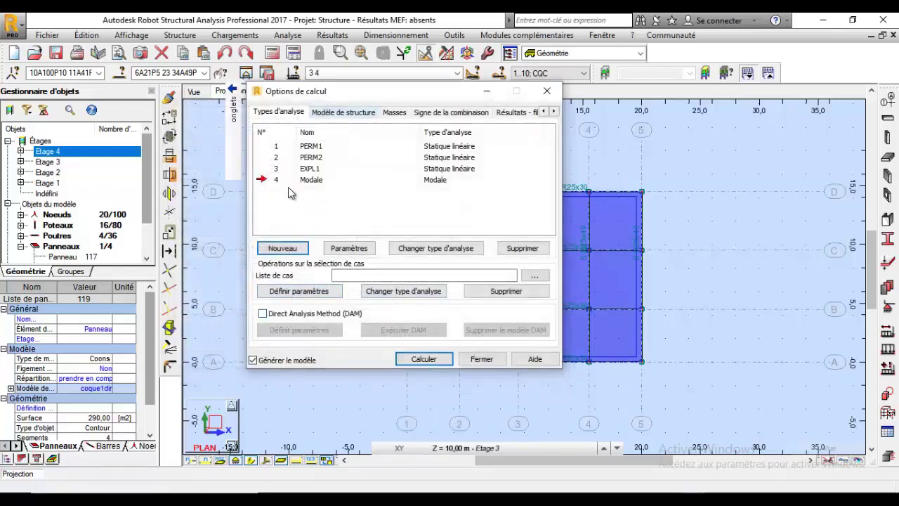
click(282, 248)
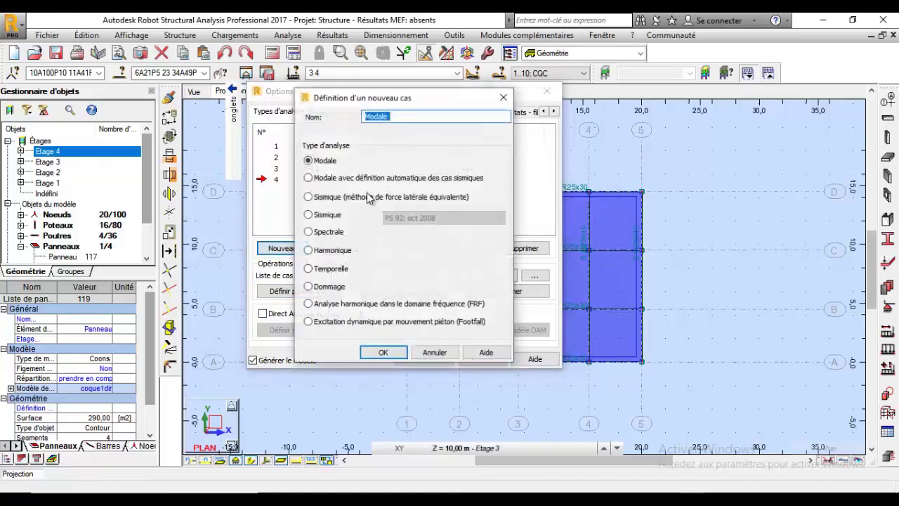
click(327, 214)
click(420, 219)
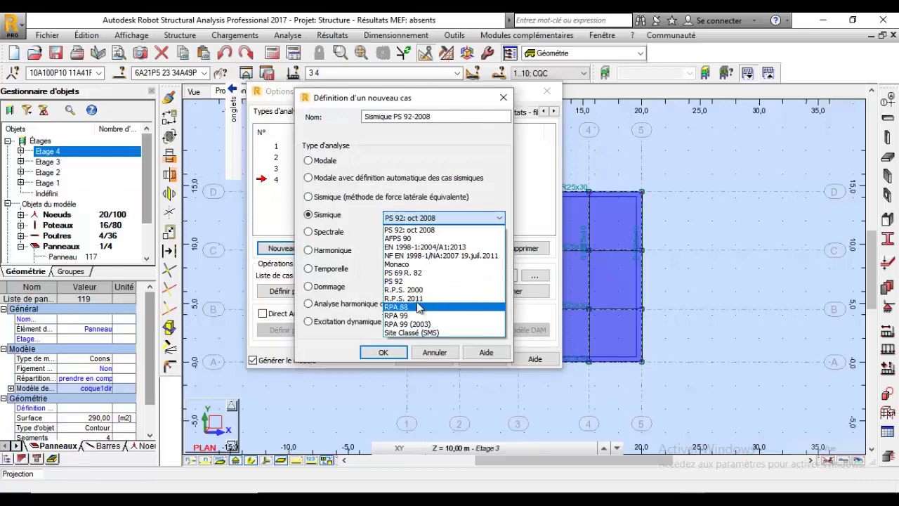
click(443, 351)
click(455, 354)
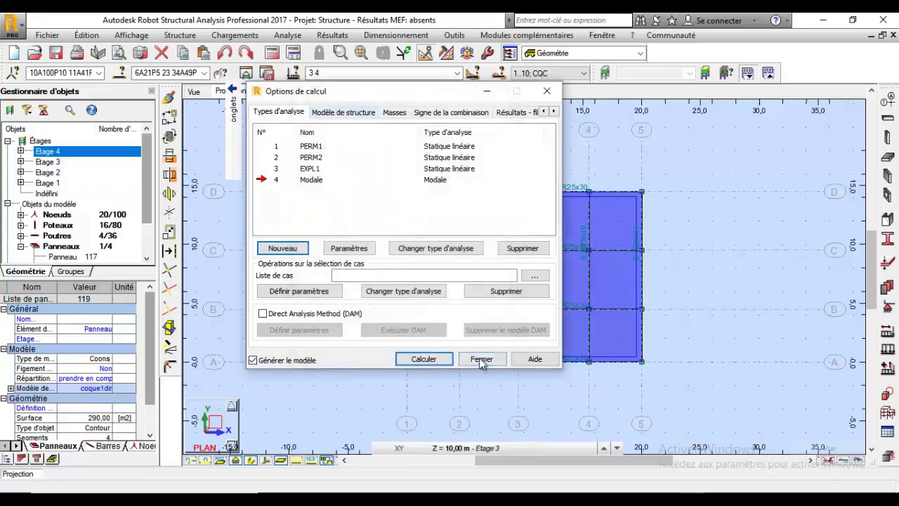
click(481, 359)
Open the design codes in the job preferences and keep BAEL 91 mod. 99 for reinforced concrete.
click(455, 35)
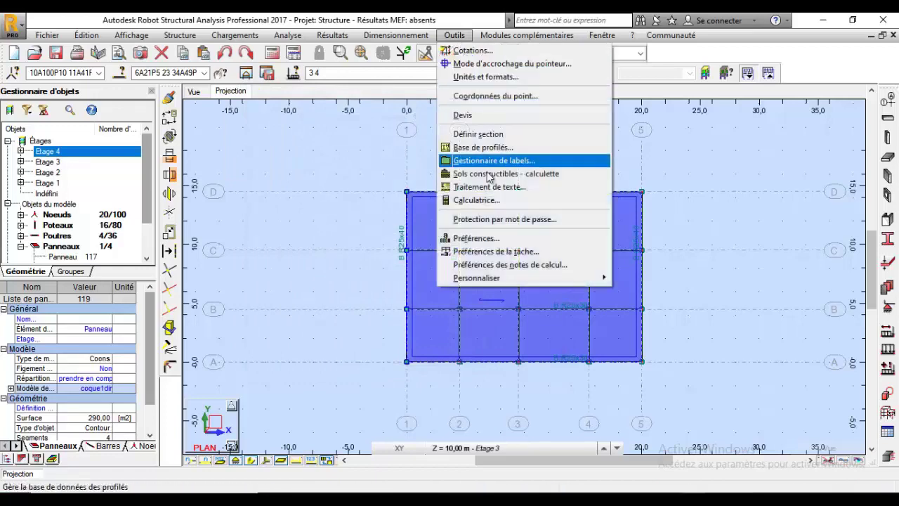
click(492, 251)
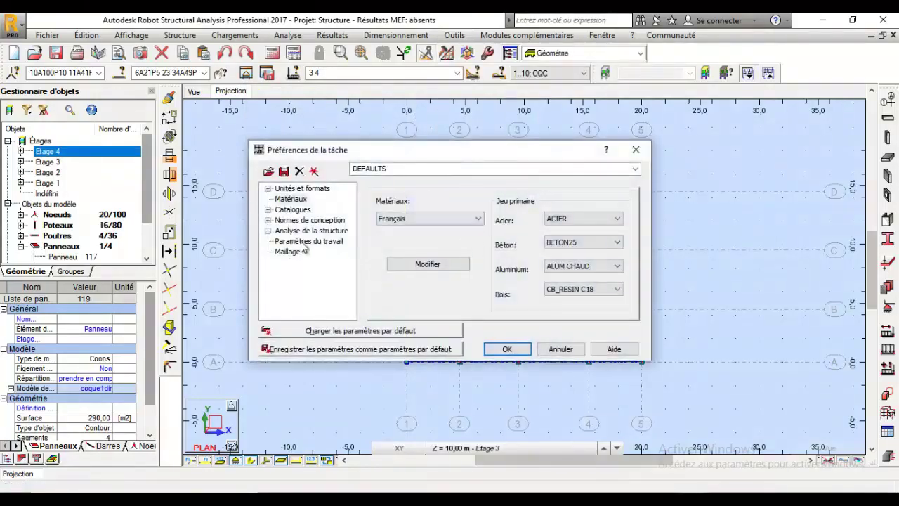
click(295, 220)
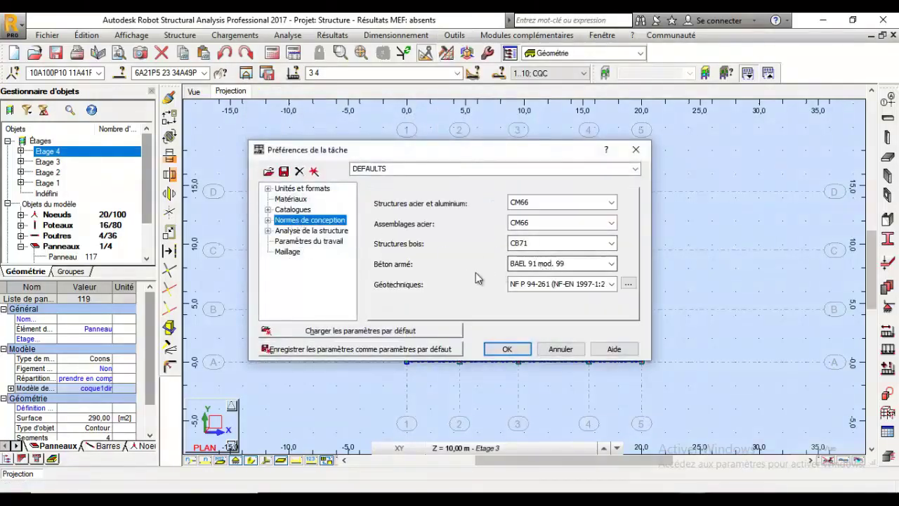
click(539, 264)
click(539, 264)
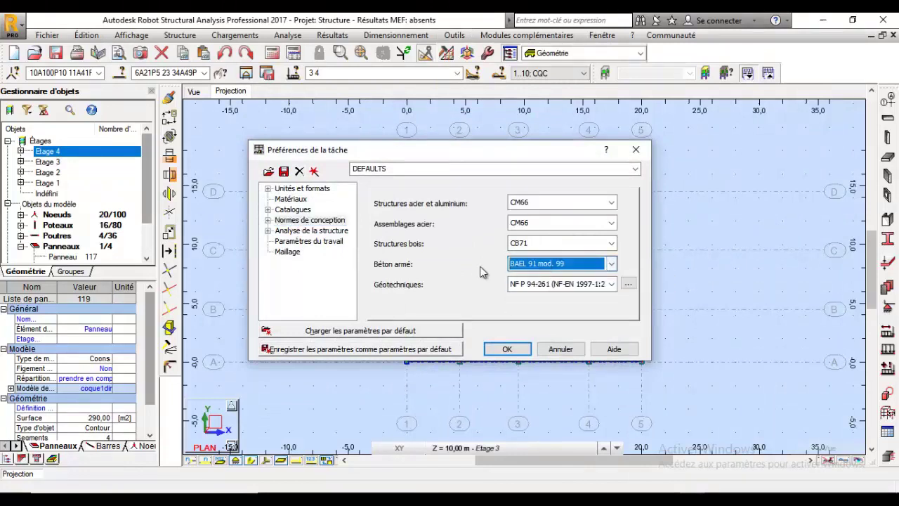
Set the seismic load code to R.P.S. 2011 and the load combination code to BAEL 91 in the job preferences.
click(268, 220)
click(296, 232)
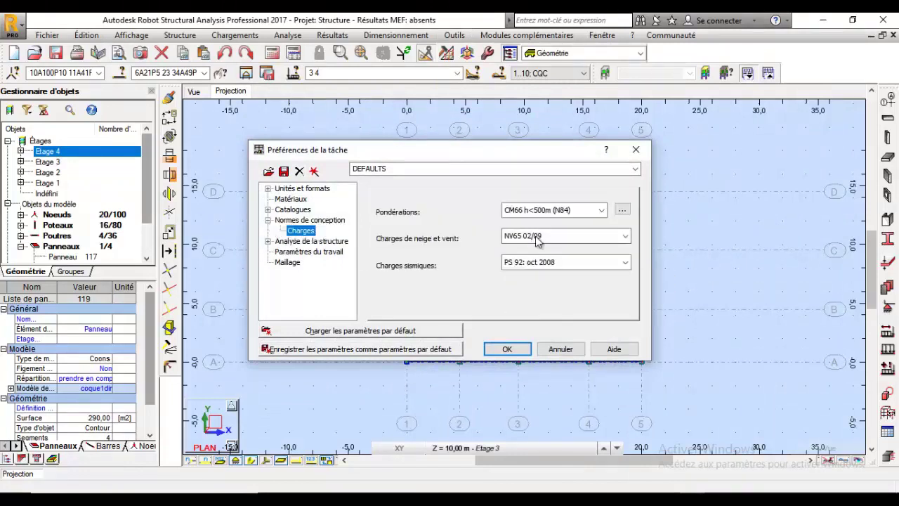
click(521, 264)
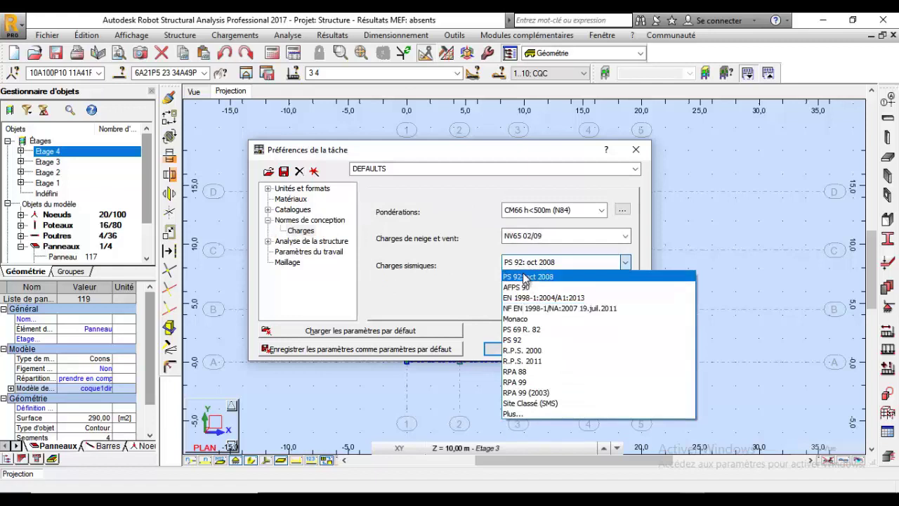
click(534, 360)
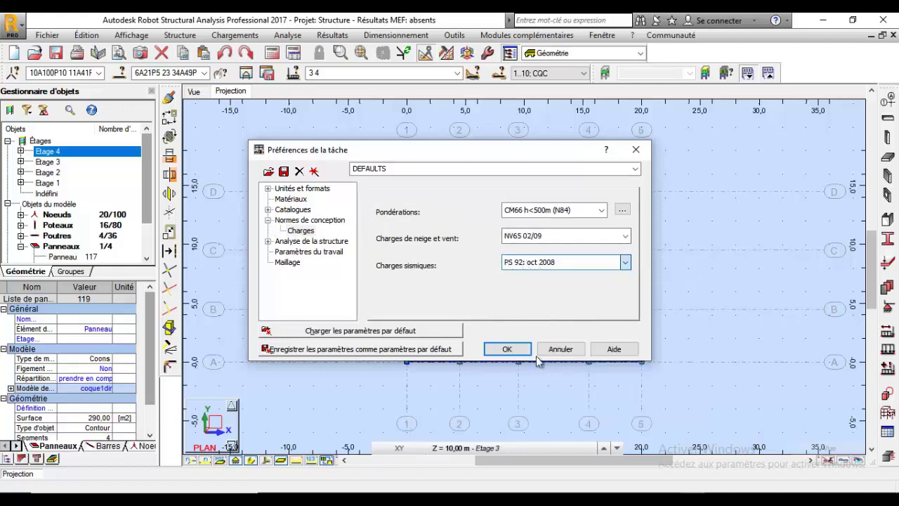
click(555, 210)
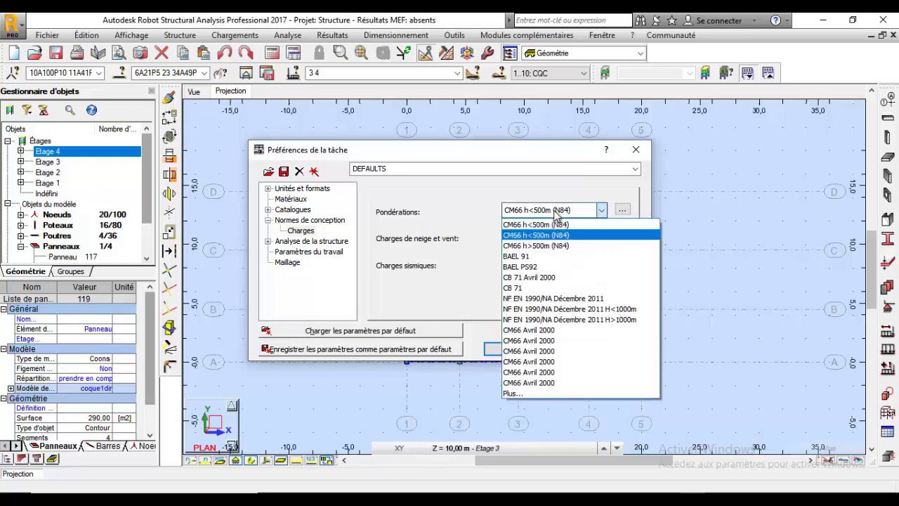
click(528, 258)
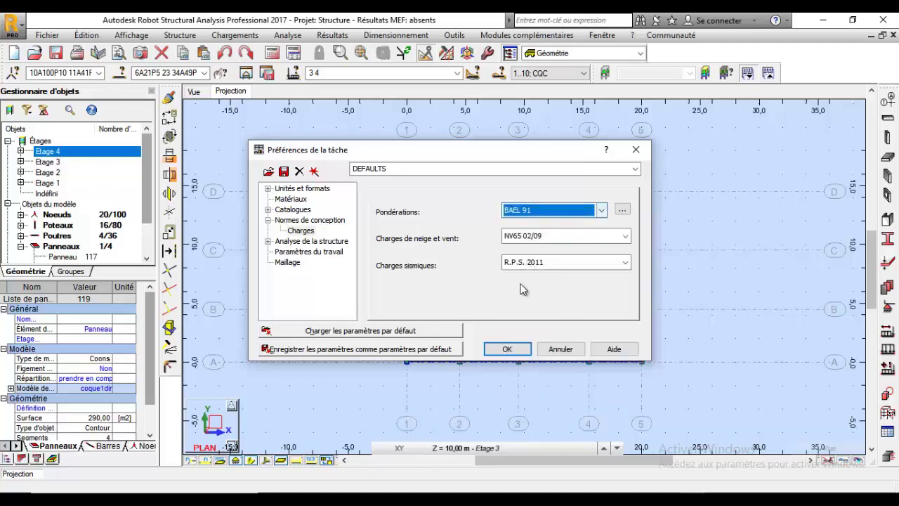
click(518, 349)
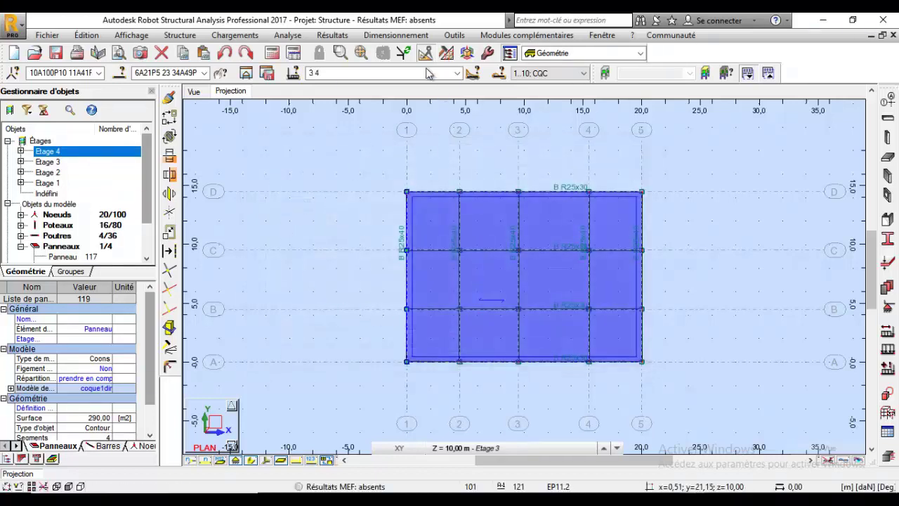
Set the load-to-mass conversion in the calculation options to dynamic mass, with the Z mass direction excluded.
click(288, 35)
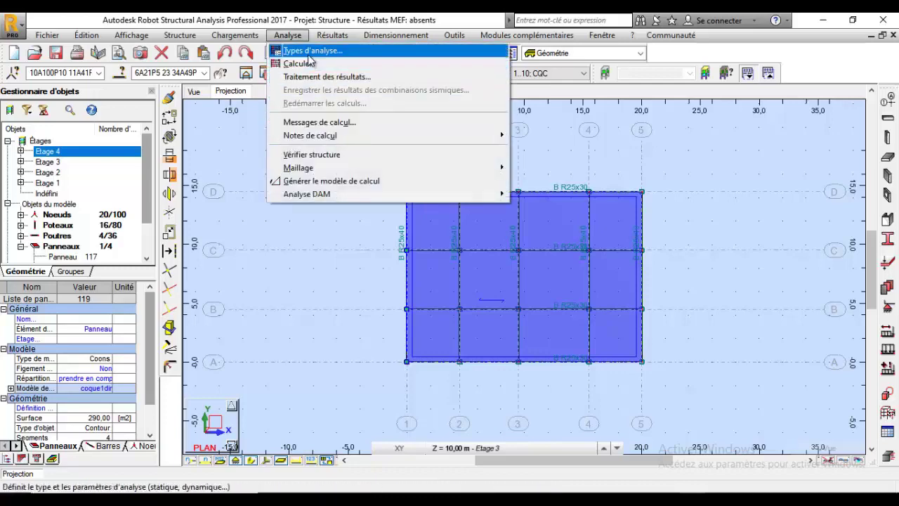
click(309, 53)
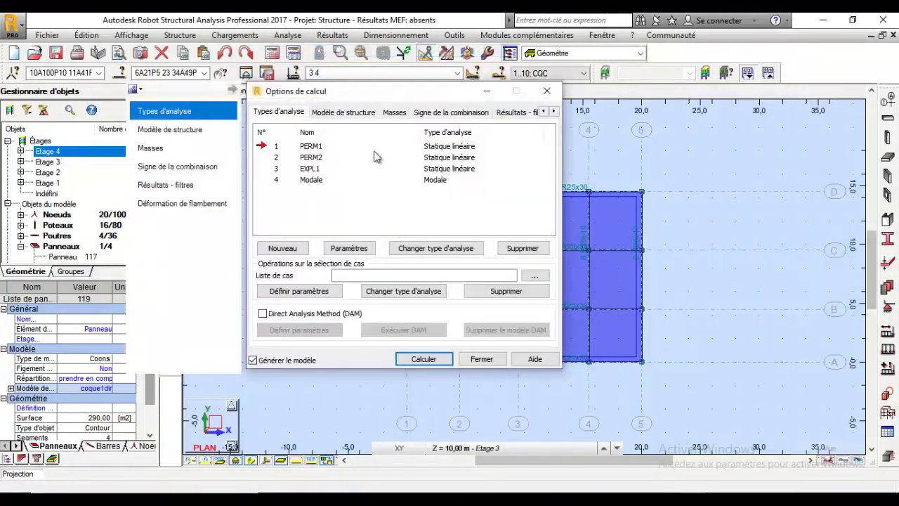
click(394, 112)
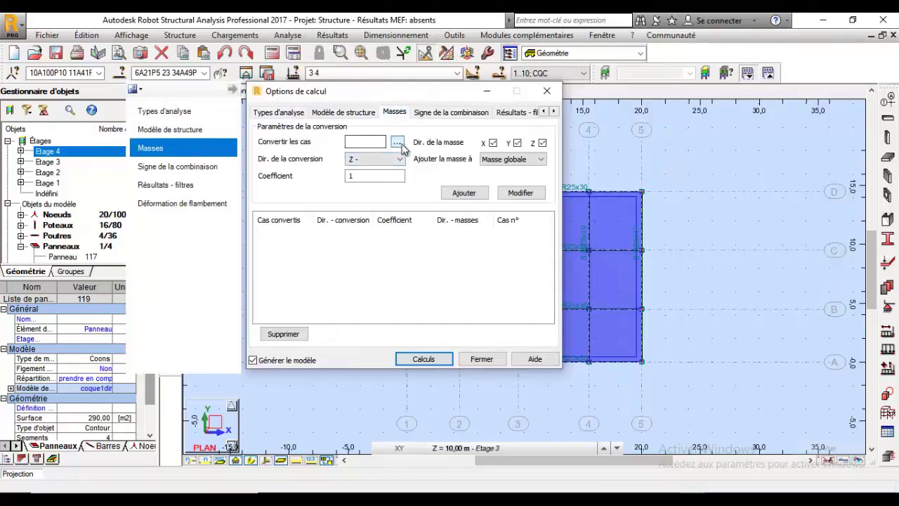
click(512, 158)
click(504, 179)
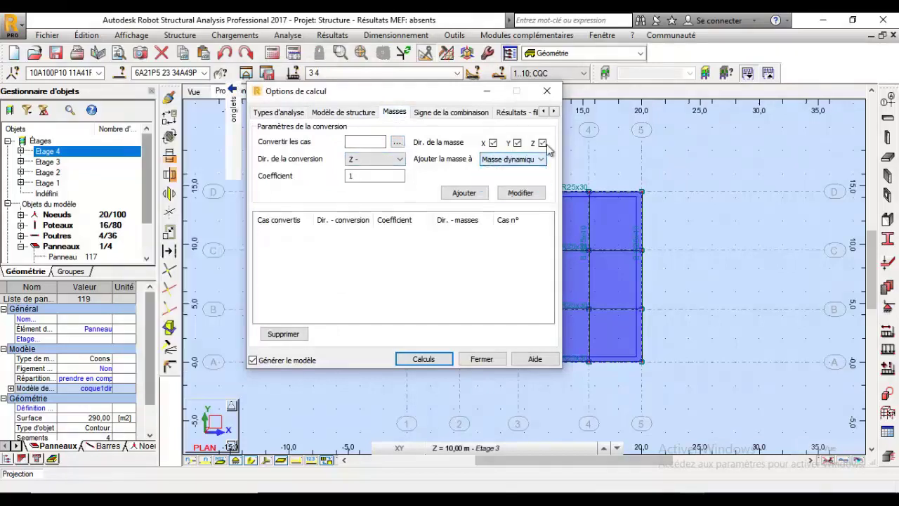
click(543, 143)
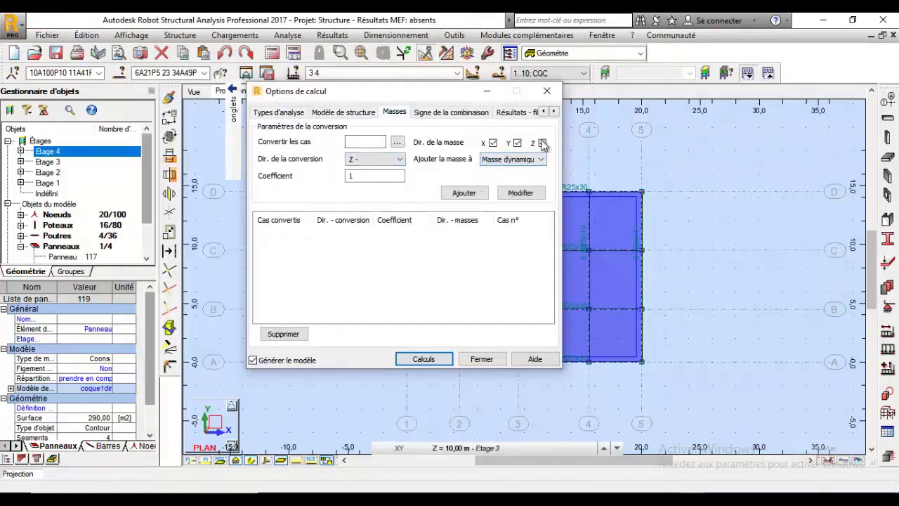
Convert load cases PERM1 and PERM2 to masses in the Z- direction with coefficient 1.
click(397, 143)
click(437, 235)
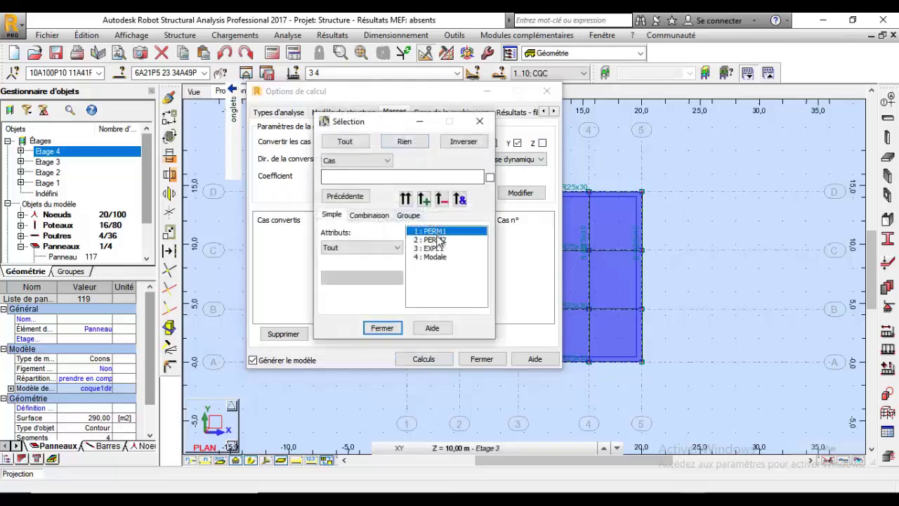
click(436, 240)
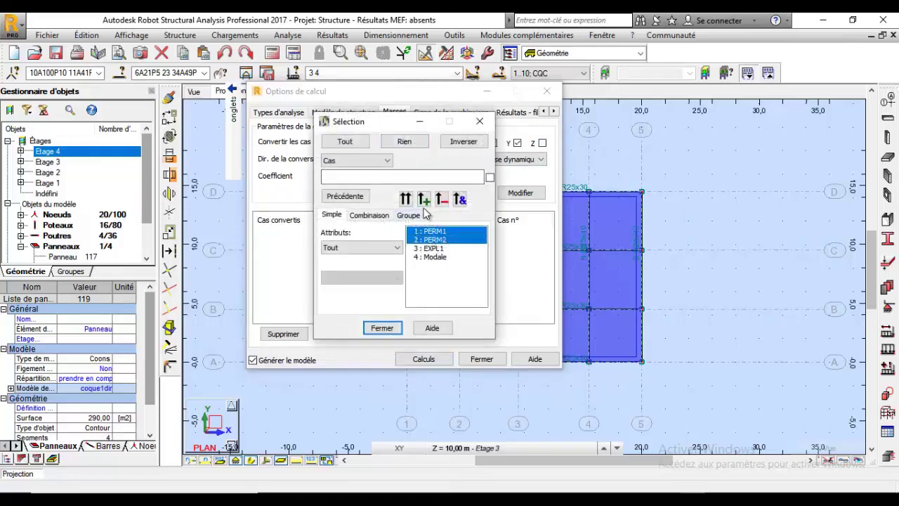
click(382, 328)
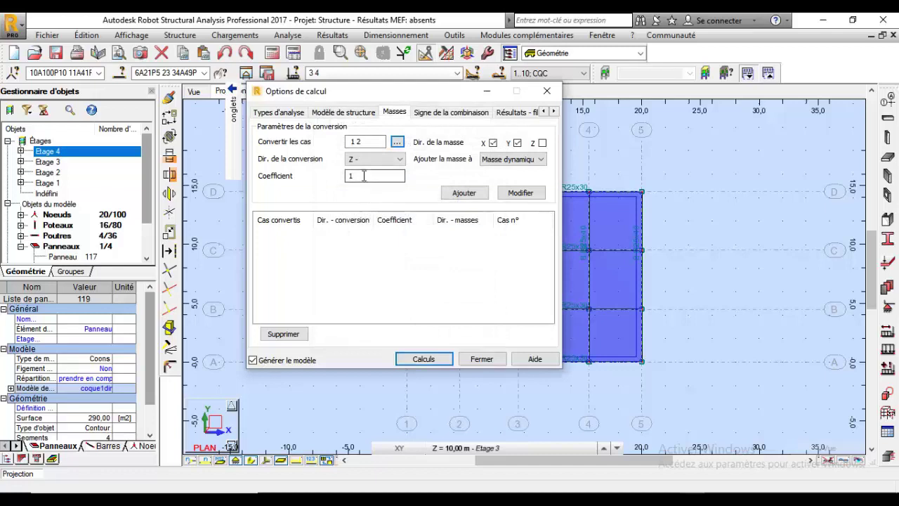
click(464, 192)
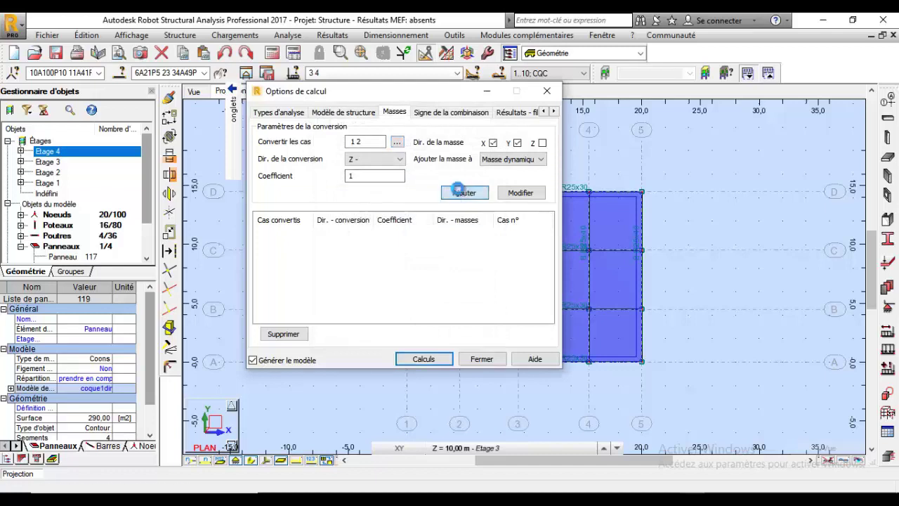
Convert load case EXPL1 to mass in the Z- direction with coefficient 0.2, adding it to case 4 : Modale.
click(397, 141)
click(431, 249)
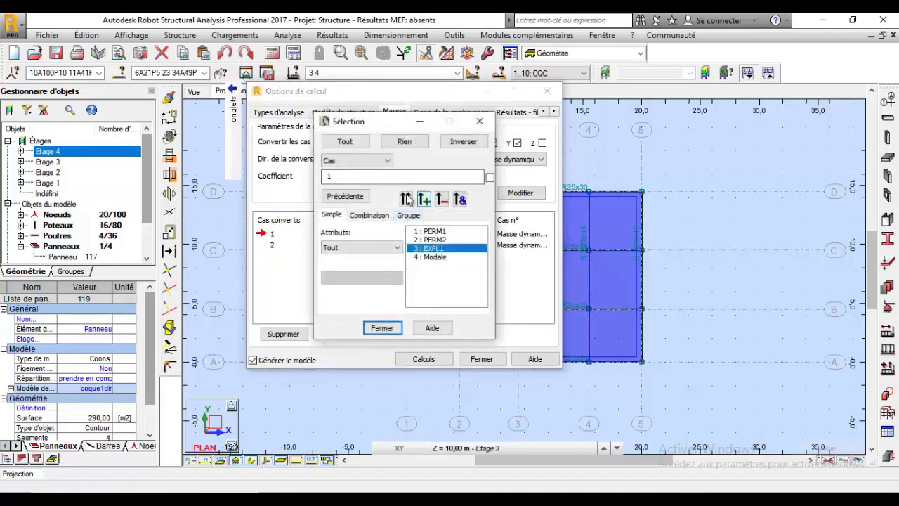
drag(358, 179, 297, 181)
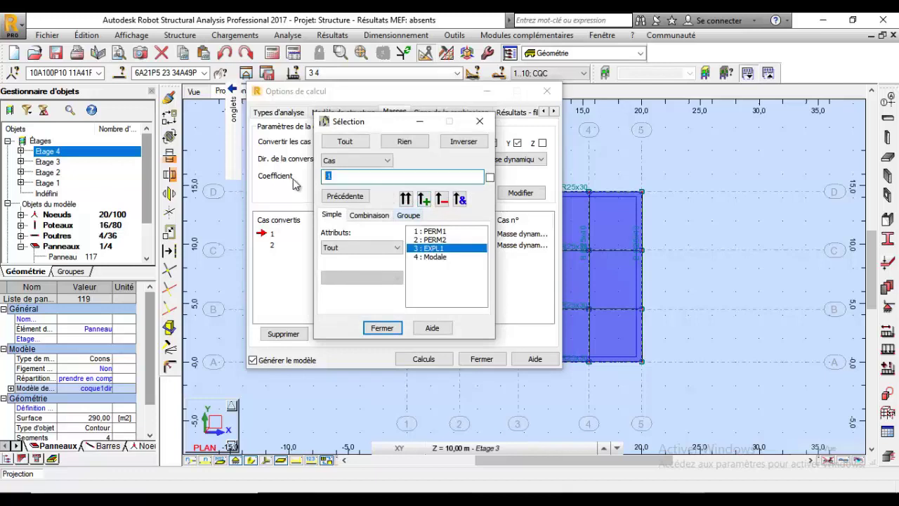
key(BackSpace)
click(424, 200)
click(382, 328)
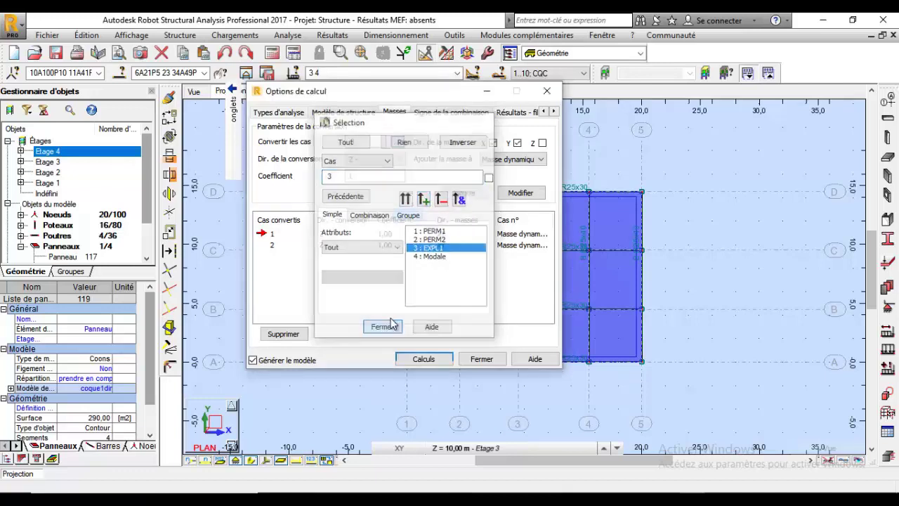
drag(367, 176, 321, 177)
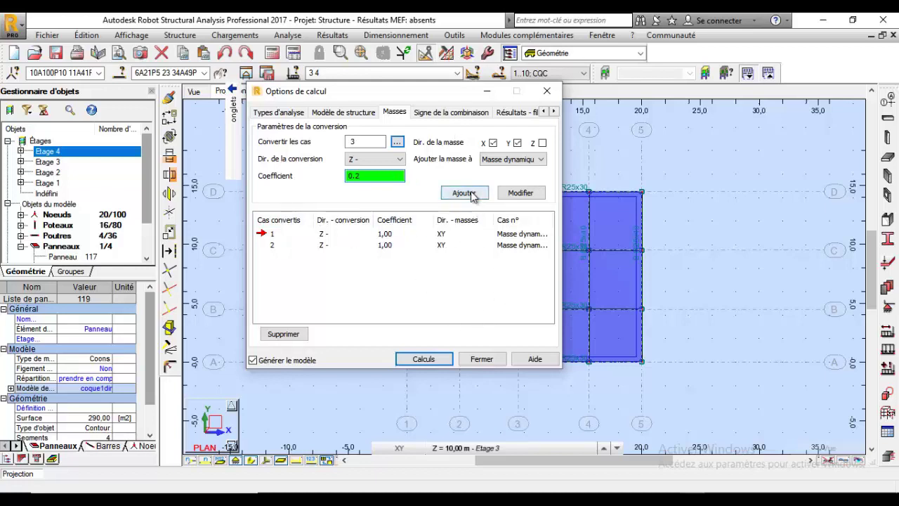
click(511, 158)
click(507, 183)
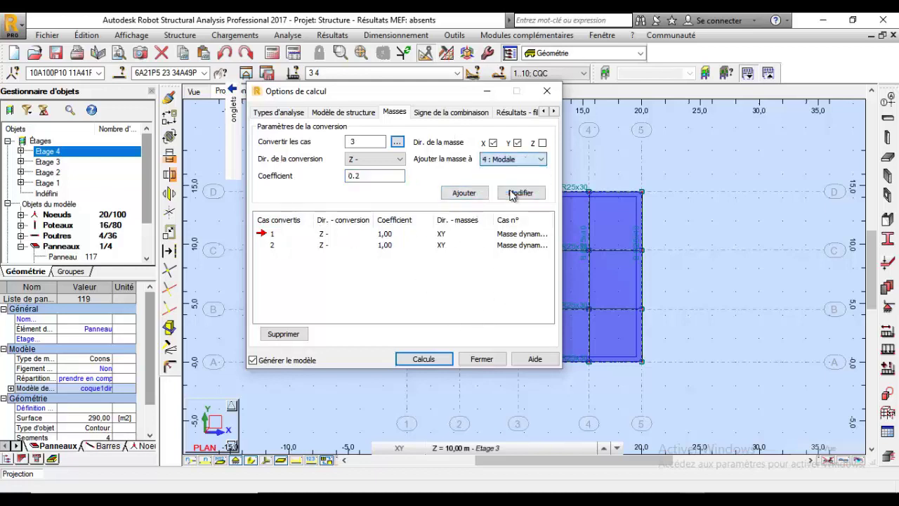
click(463, 193)
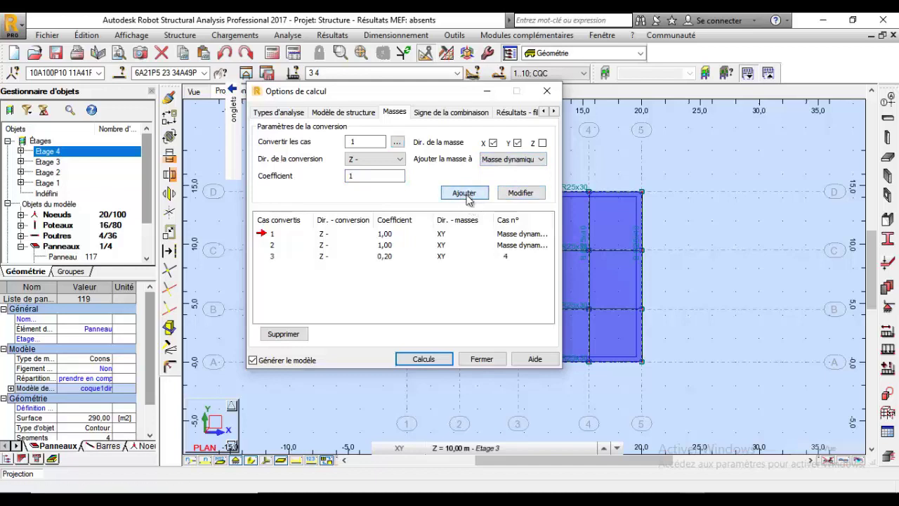
Delete the mass conversions of cases 1 and 2 that are assigned to the dynamic mass.
click(271, 245)
click(274, 238)
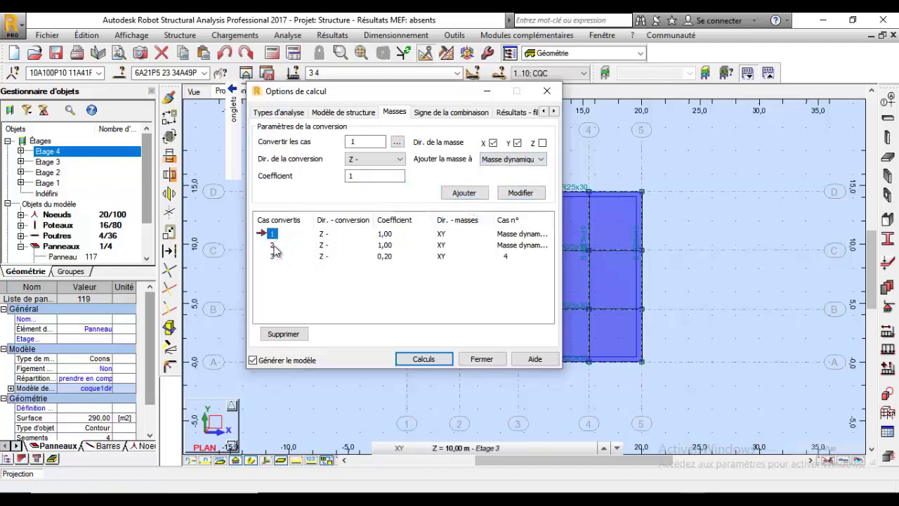
click(273, 245)
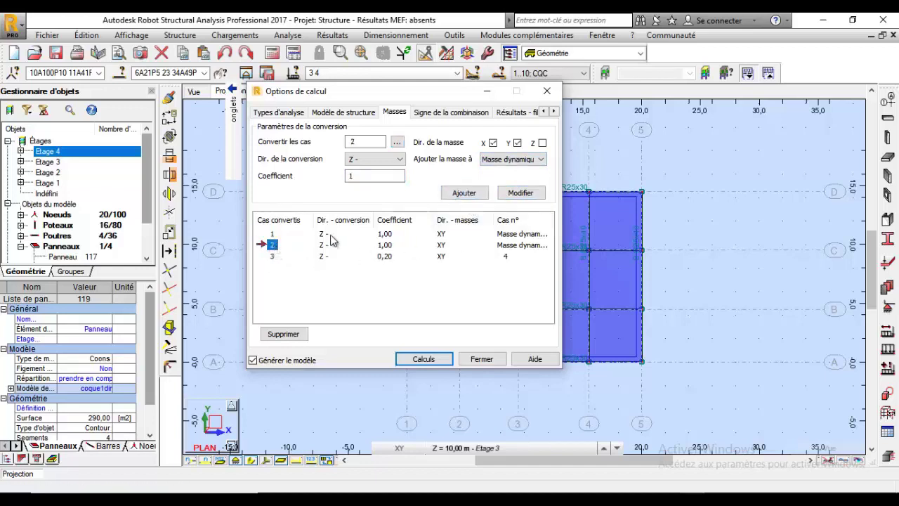
click(293, 335)
click(288, 335)
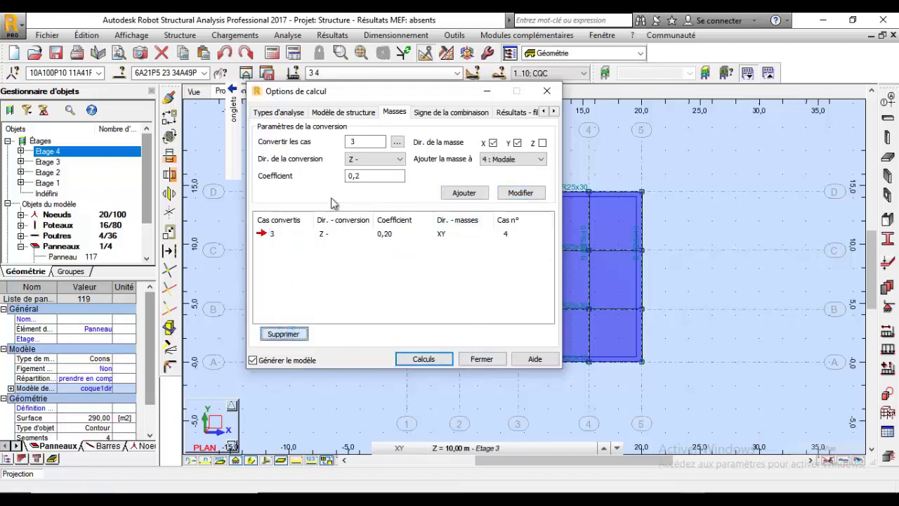
Convert cases 1 and 2 to masses in the Z- direction with coefficient 1, adding them to case 4 : Modale.
double_click(359, 142)
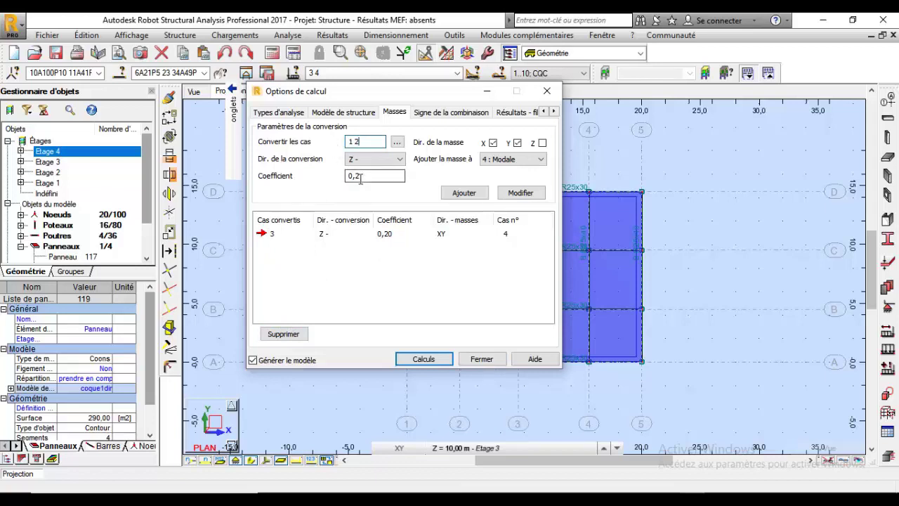
drag(360, 176, 322, 173)
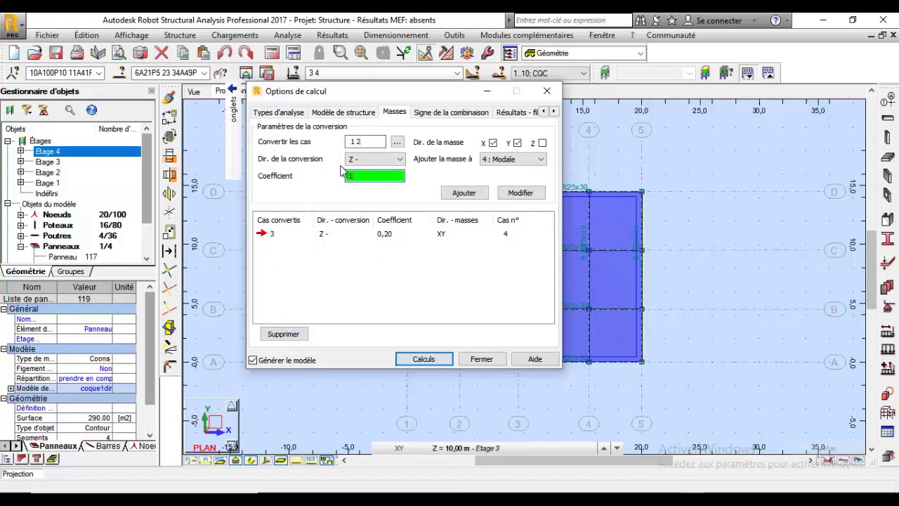
click(463, 193)
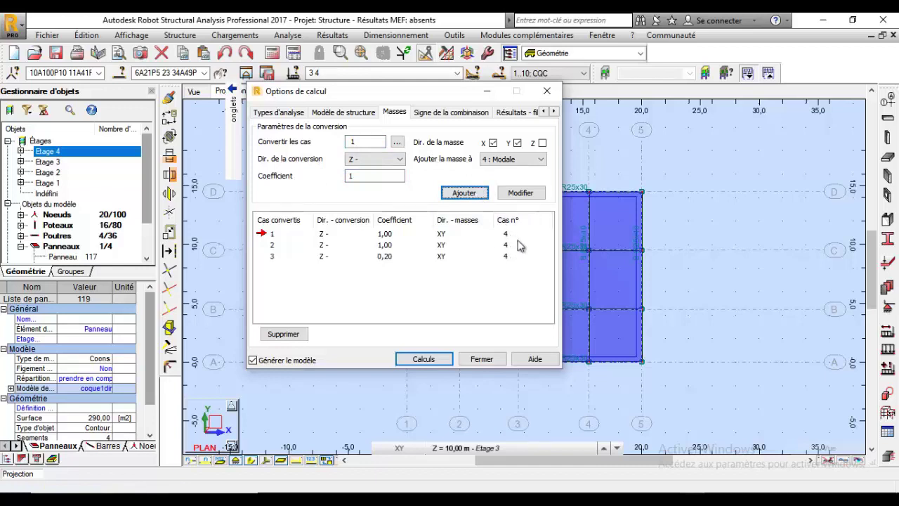
Examine the available targets for adding the converted mass, keeping 4 : Modale selected.
click(530, 162)
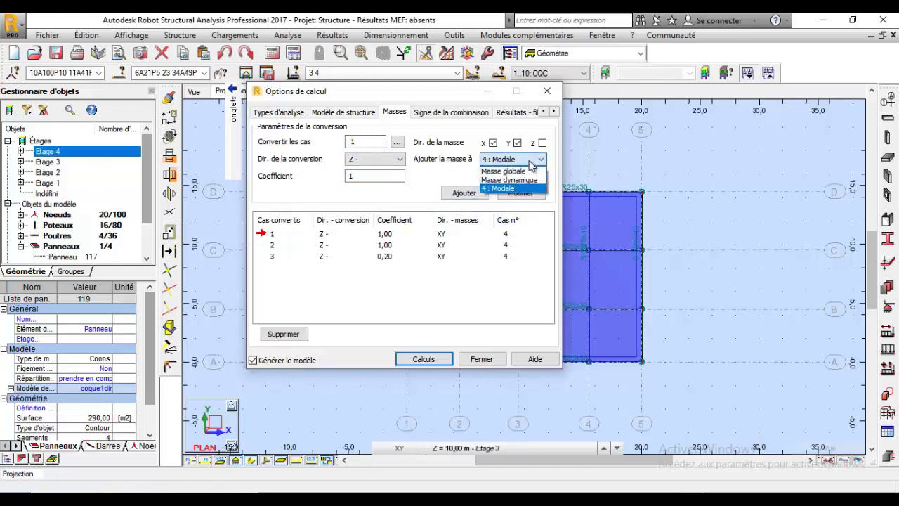
click(530, 162)
click(531, 160)
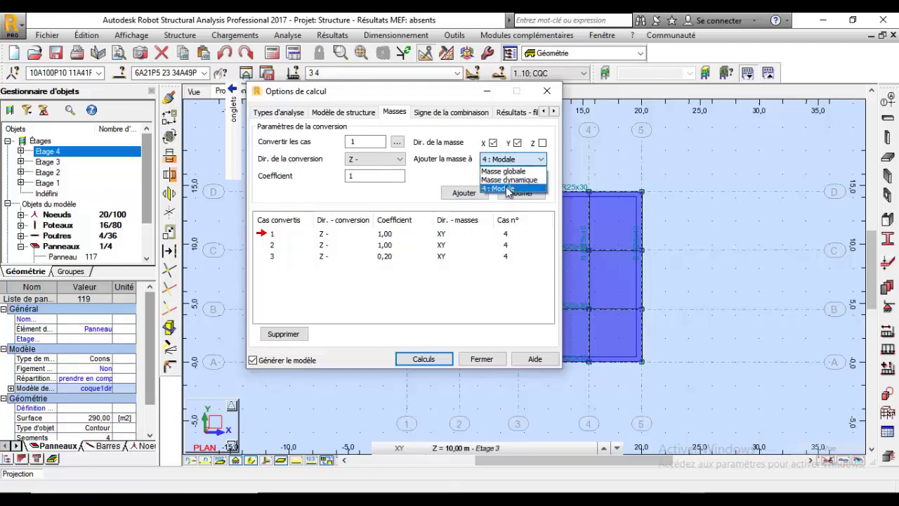
click(512, 160)
click(513, 161)
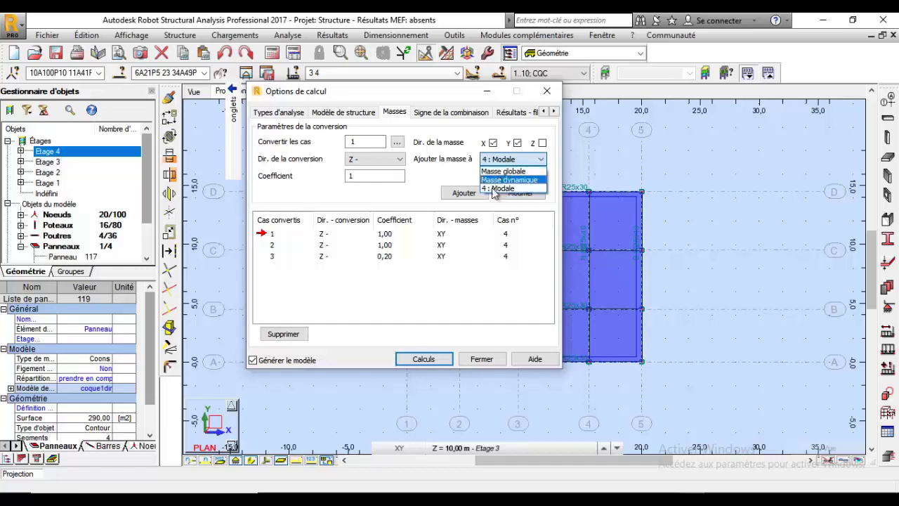
click(456, 174)
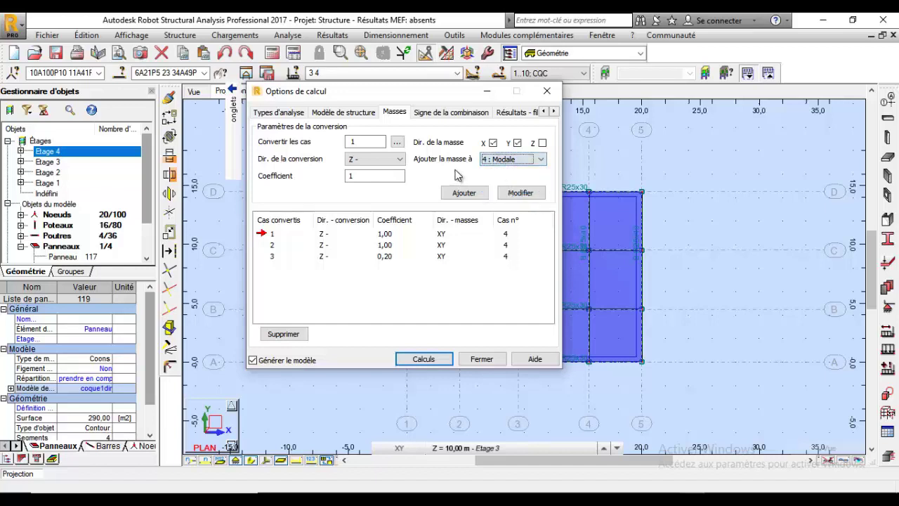
click(506, 167)
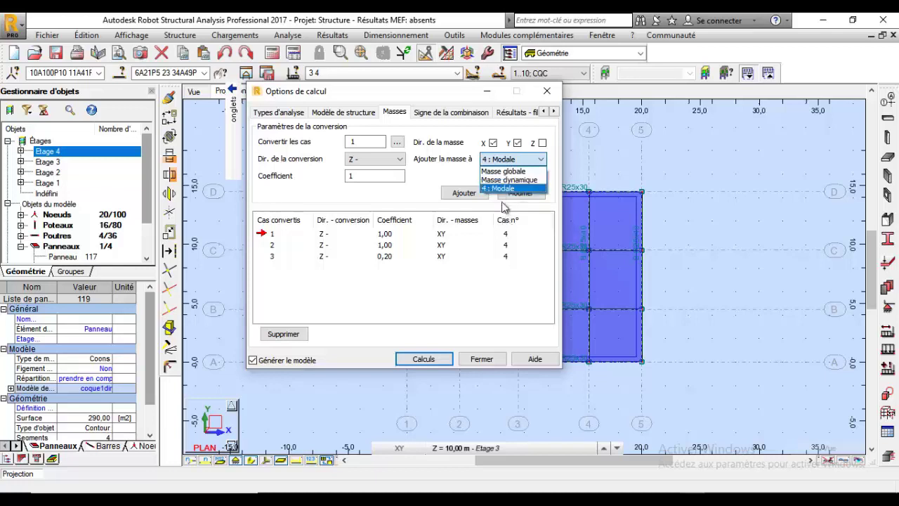
click(485, 188)
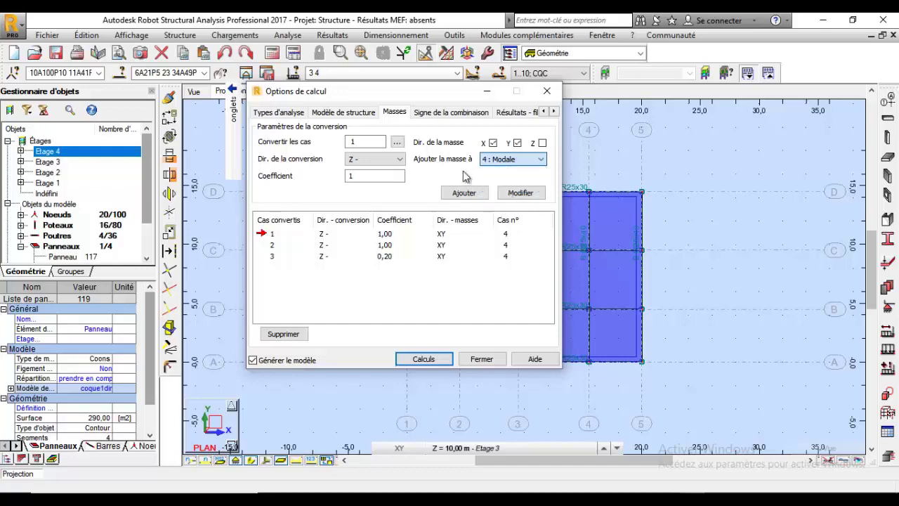
Create a new seismic analysis case based on R.P.S. 2011.
click(281, 113)
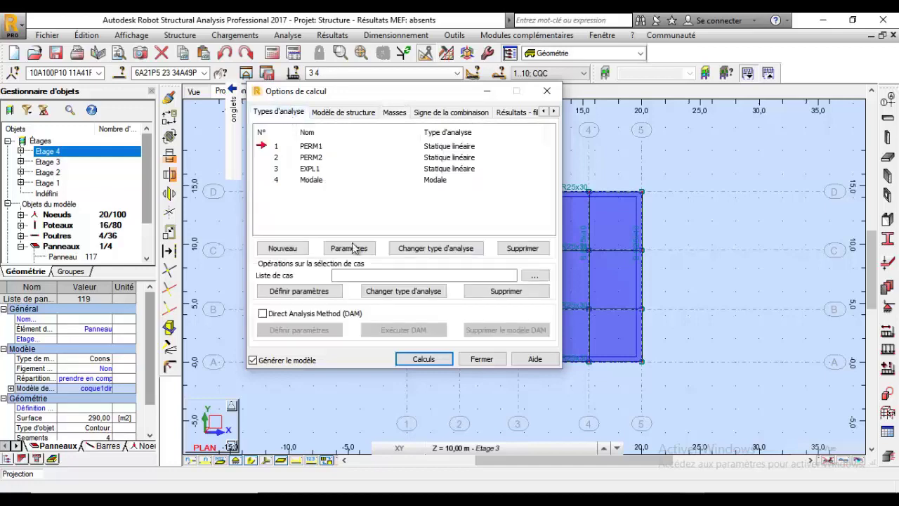
click(281, 247)
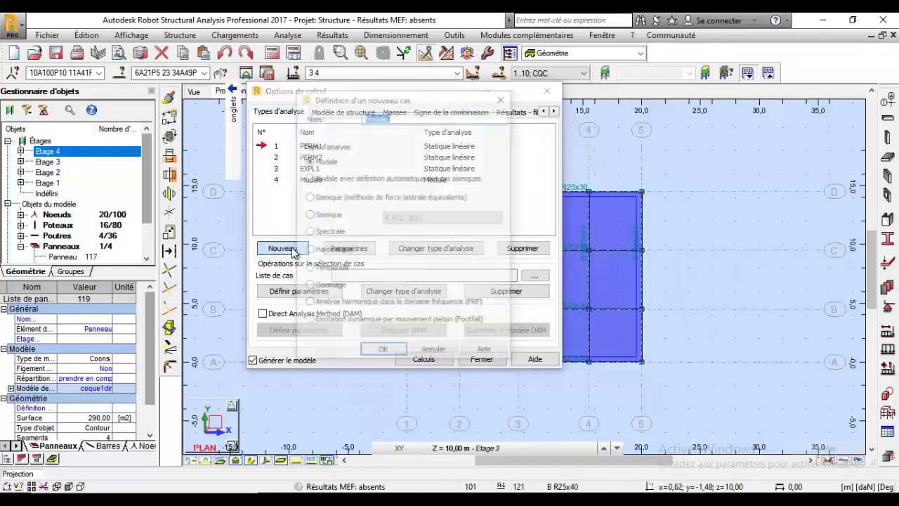
click(330, 219)
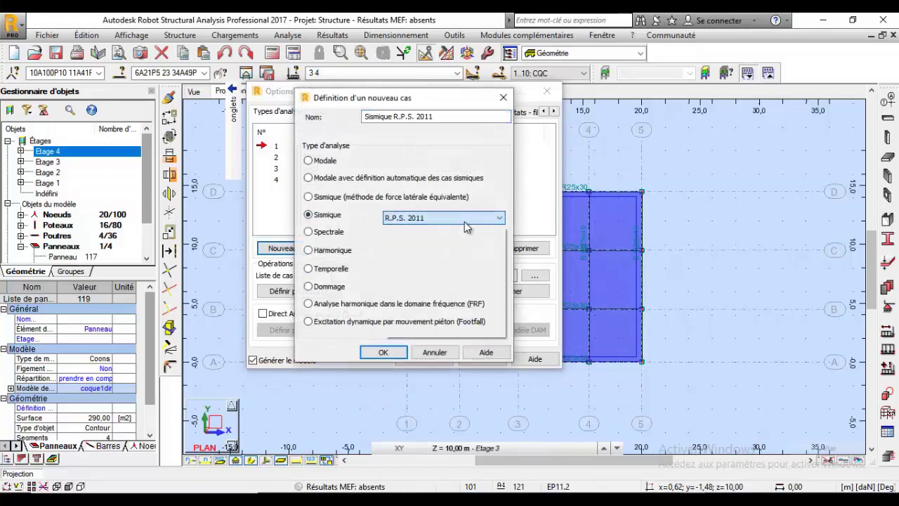
click(383, 352)
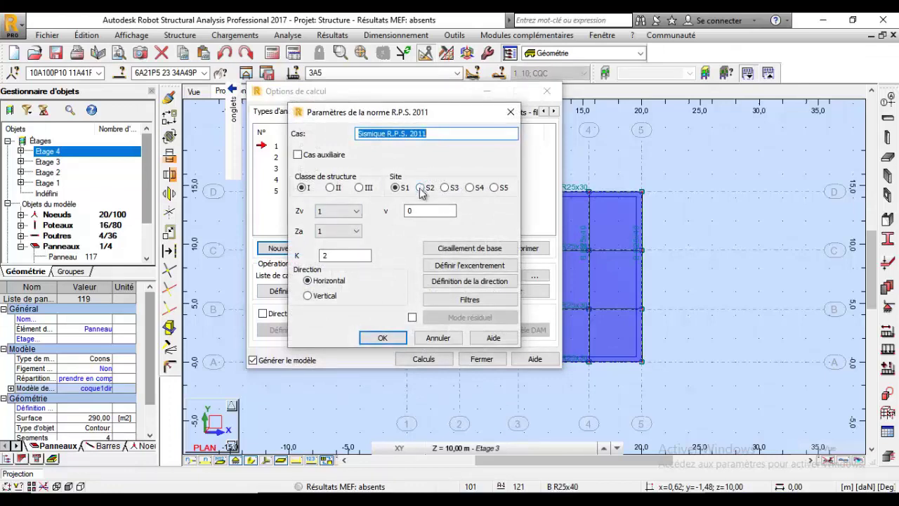
Set the R.P.S. 2011 parameters to Zv 2, Za 2, structure class II, site S2 and K 1.4.
click(338, 211)
click(340, 239)
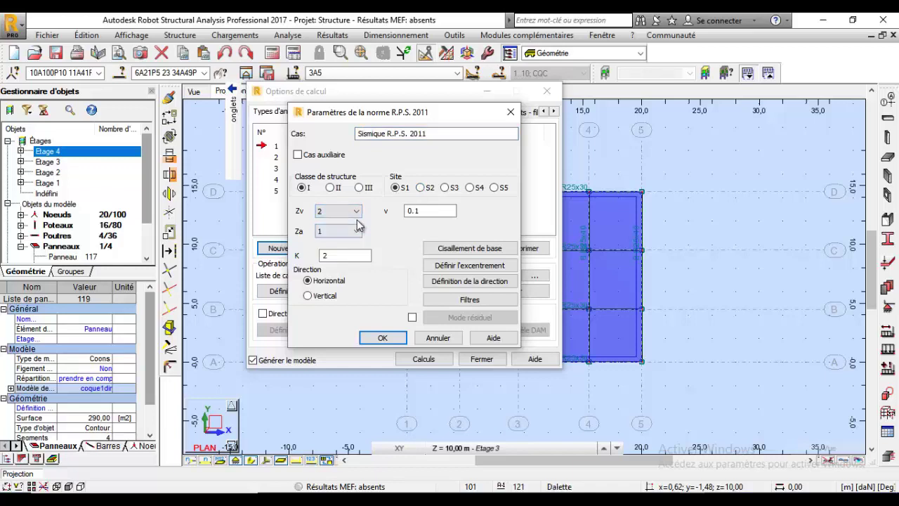
click(338, 231)
click(330, 261)
click(330, 188)
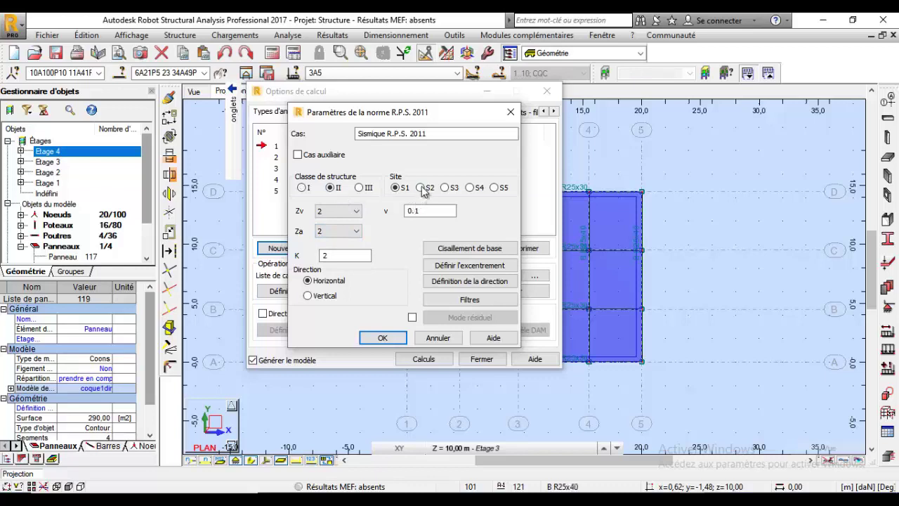
click(420, 187)
double_click(344, 255)
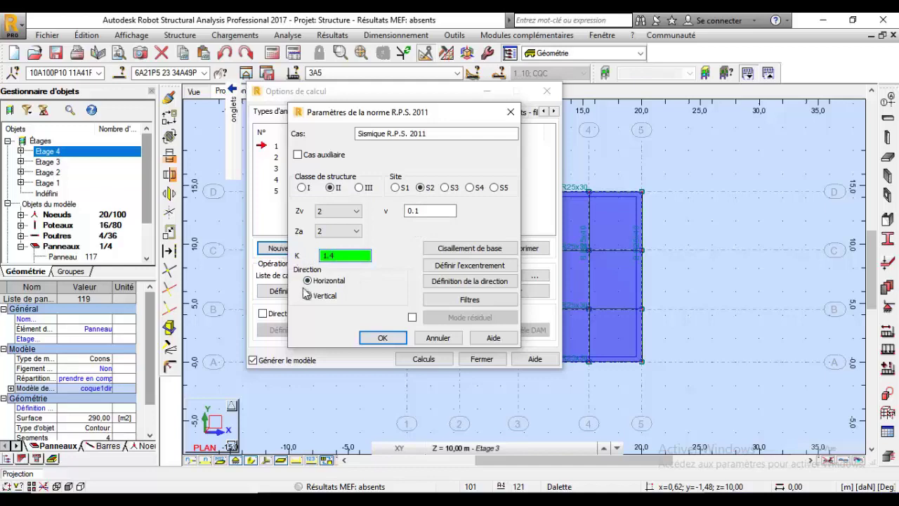
Define the seismic direction as X 1, Y 1, Z 0, with Newmark combination groups 1 and 2 and CQC combination.
click(476, 281)
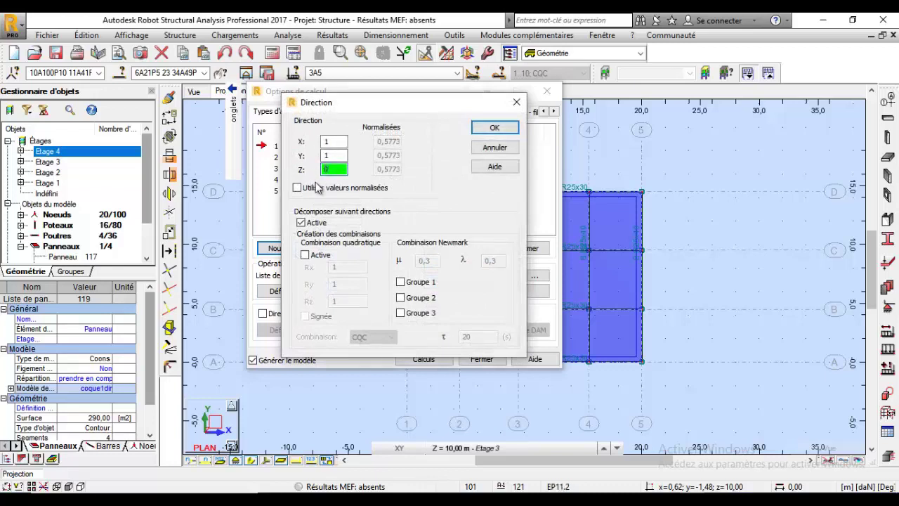
click(401, 281)
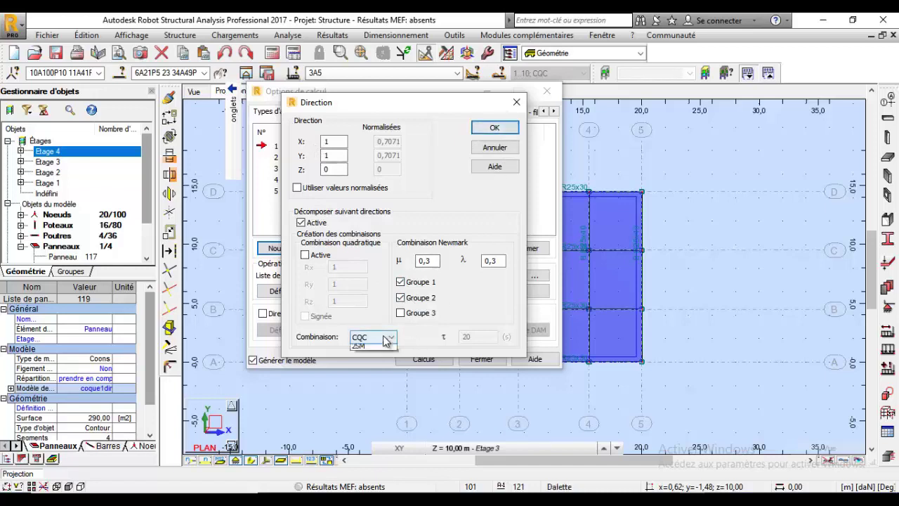
click(386, 338)
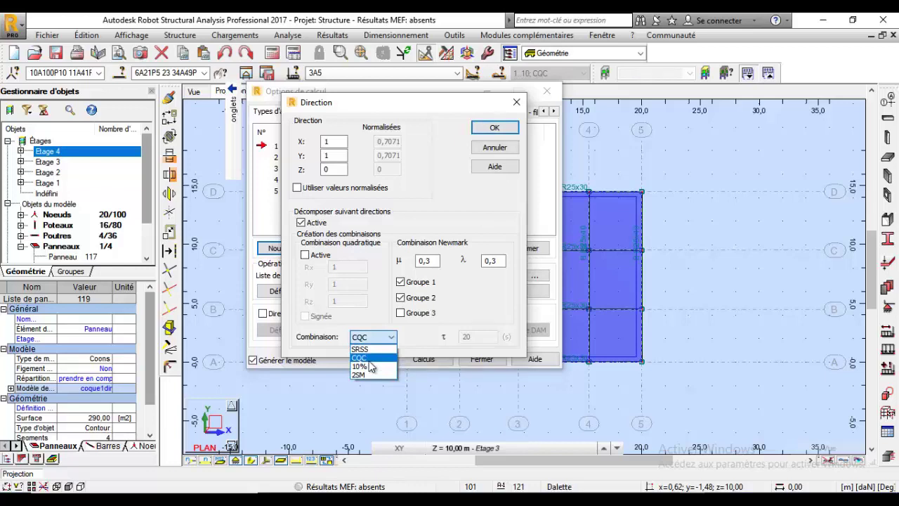
click(373, 359)
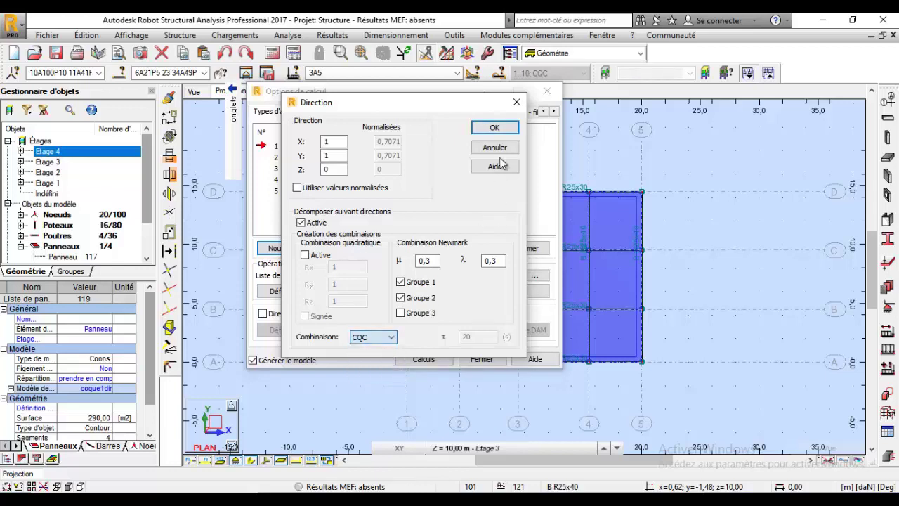
click(374, 343)
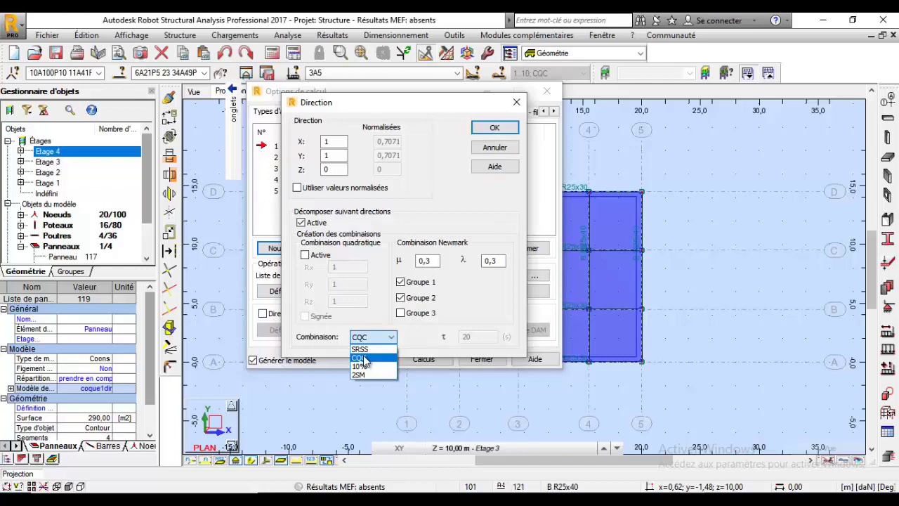
click(365, 358)
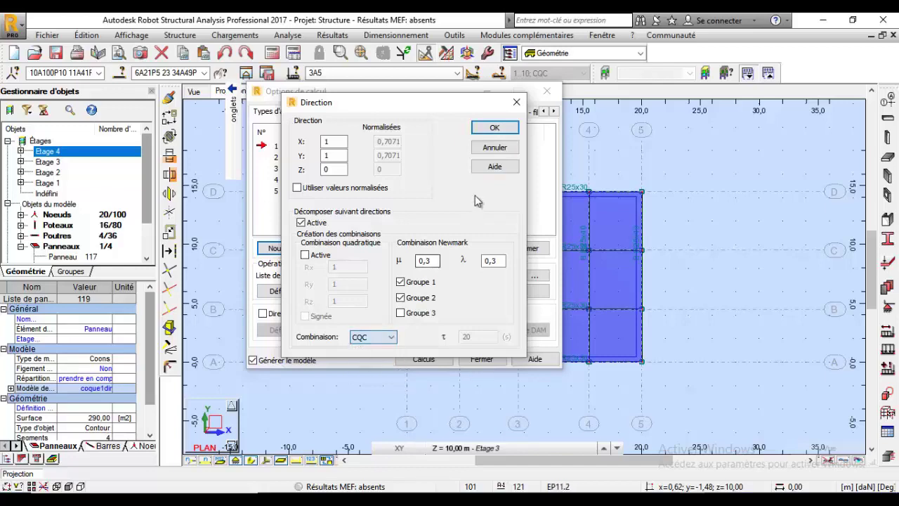
click(494, 127)
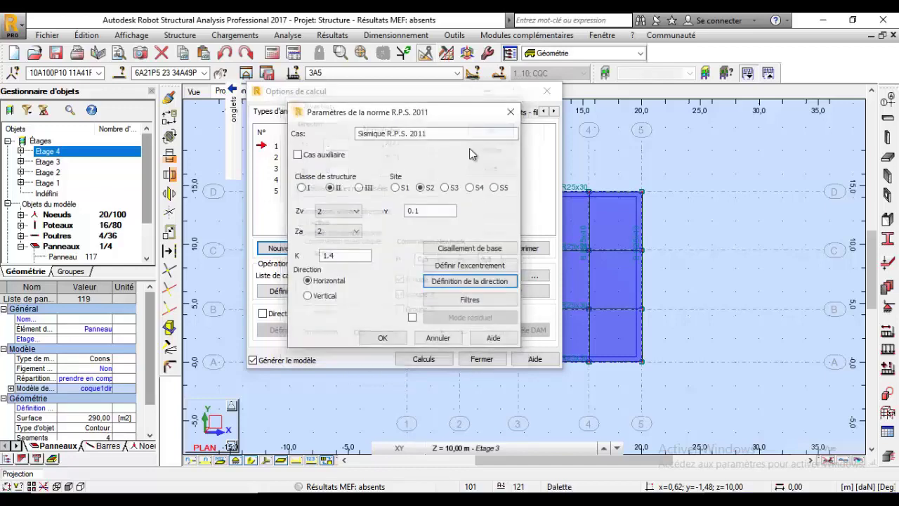
Validate the R.P.S. 2011 case parameters, then check the generated analysis cases and close the calculation options.
click(382, 337)
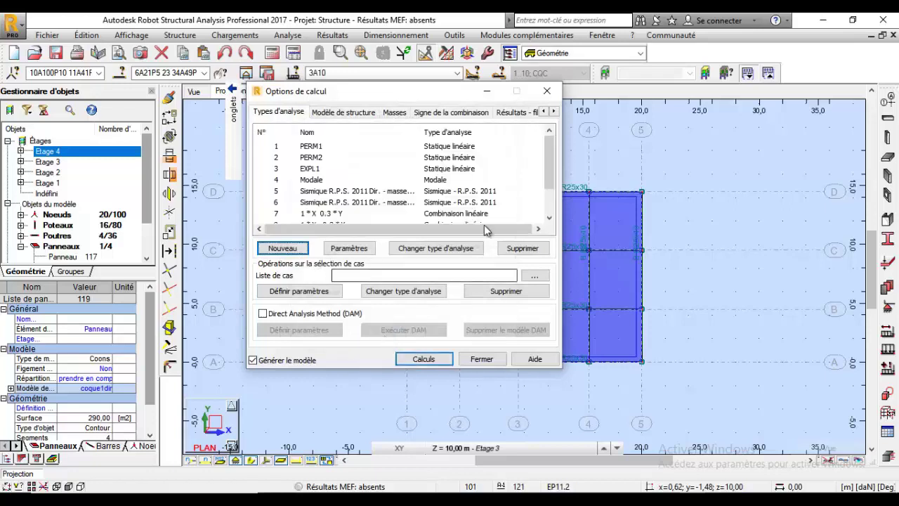
scroll(551, 163, down, 1)
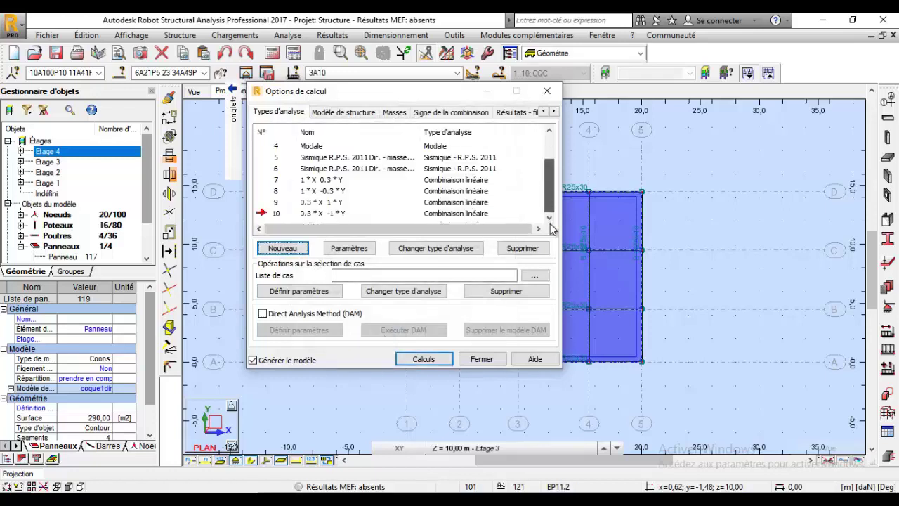
click(481, 359)
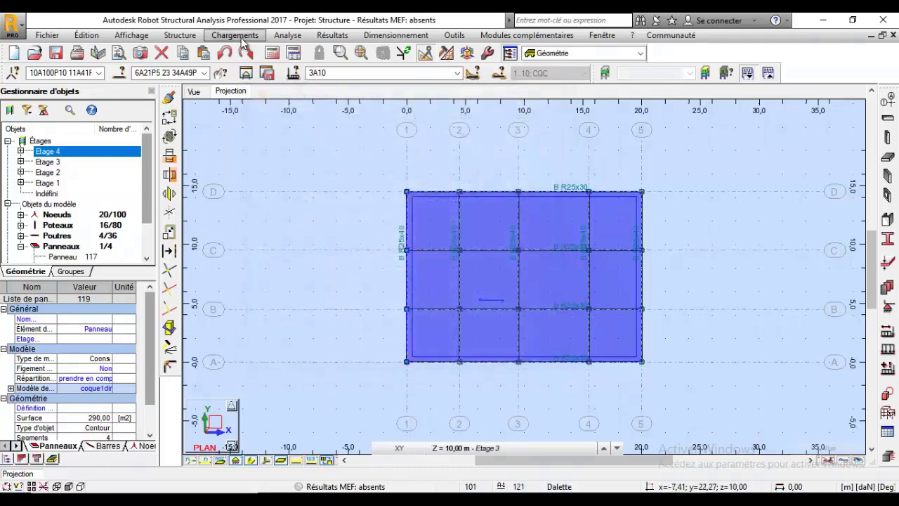
Select manual generation for the BAEL 91 load combinations, decline replacing the previously calculated combinations, and close the combination settings.
click(235, 35)
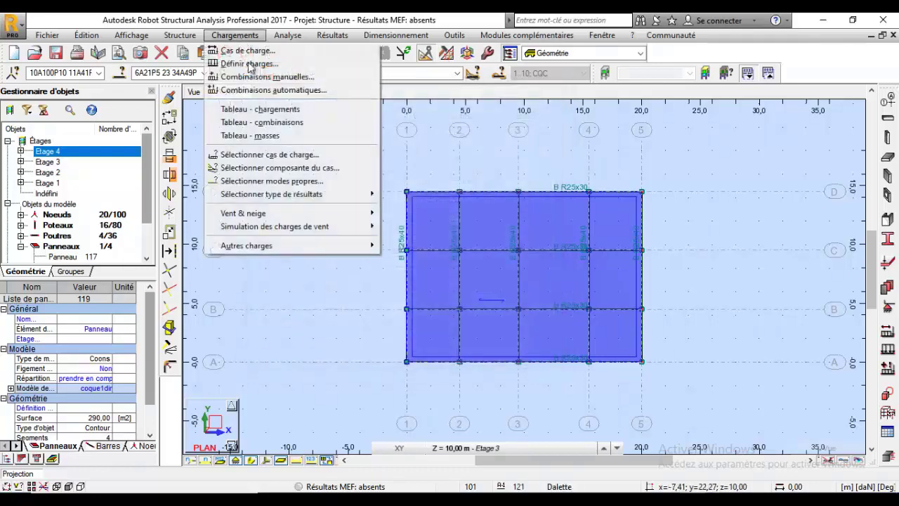
click(274, 90)
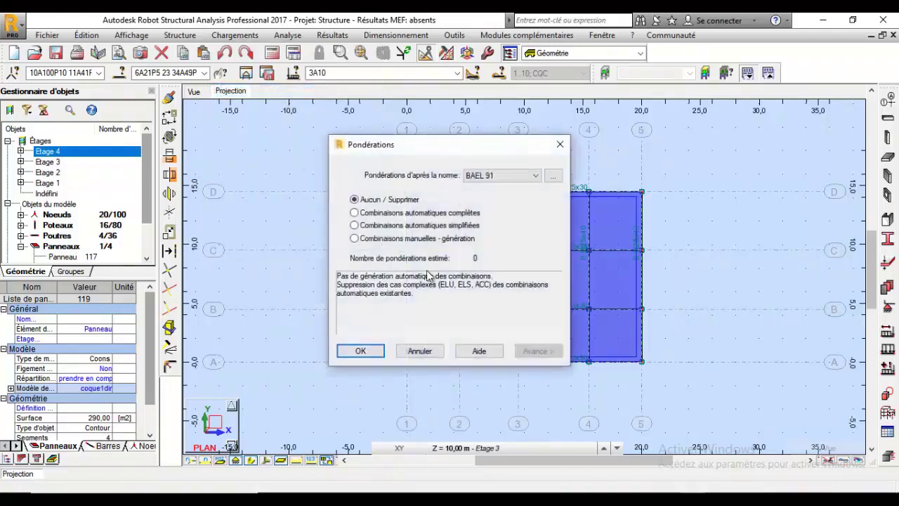
click(414, 238)
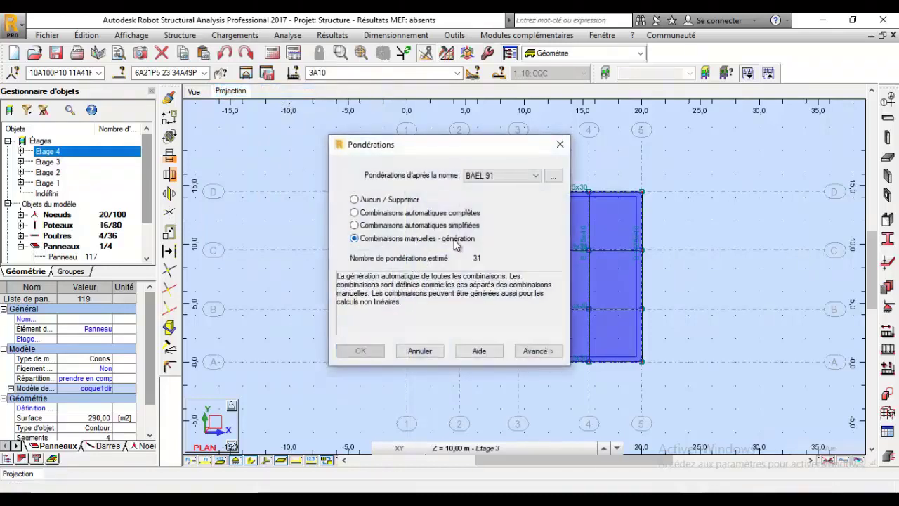
click(538, 350)
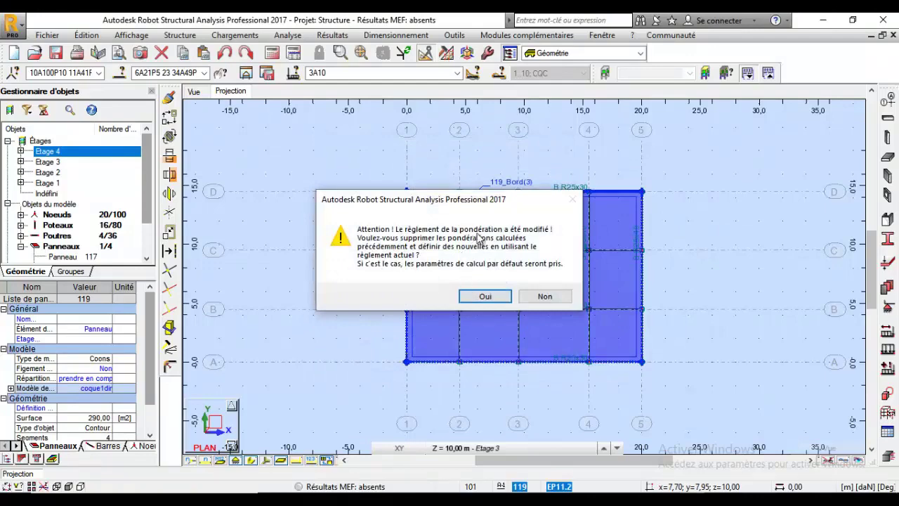
click(545, 297)
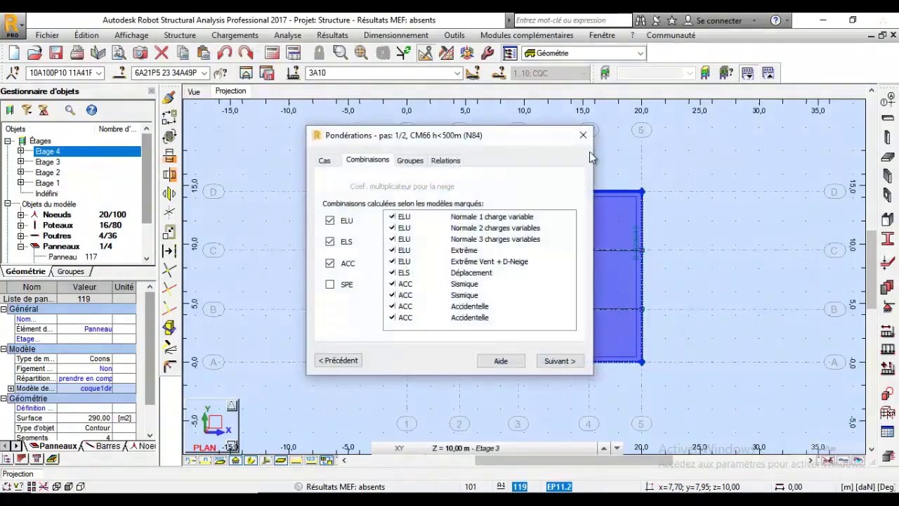
click(583, 135)
Check the codes assigned to load combinations, snow and wind loads, and seismic loads in the job preferences.
click(235, 35)
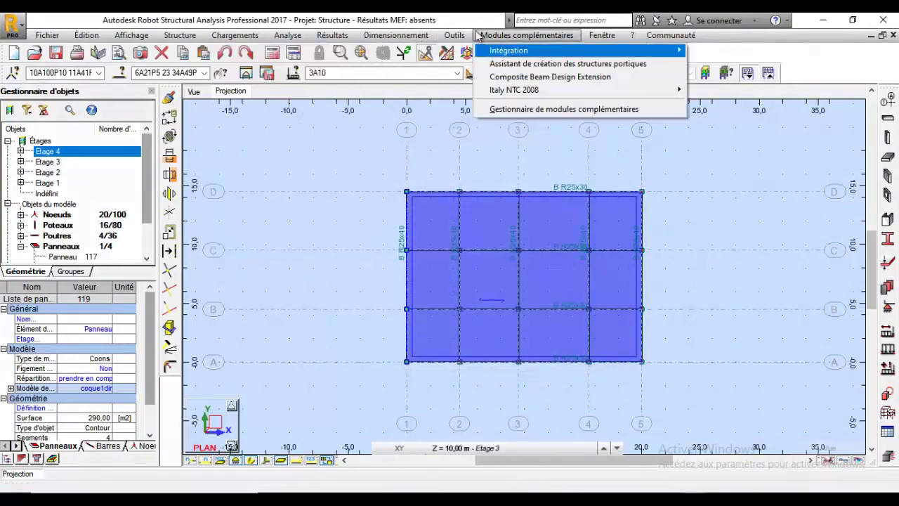
click(455, 35)
click(454, 35)
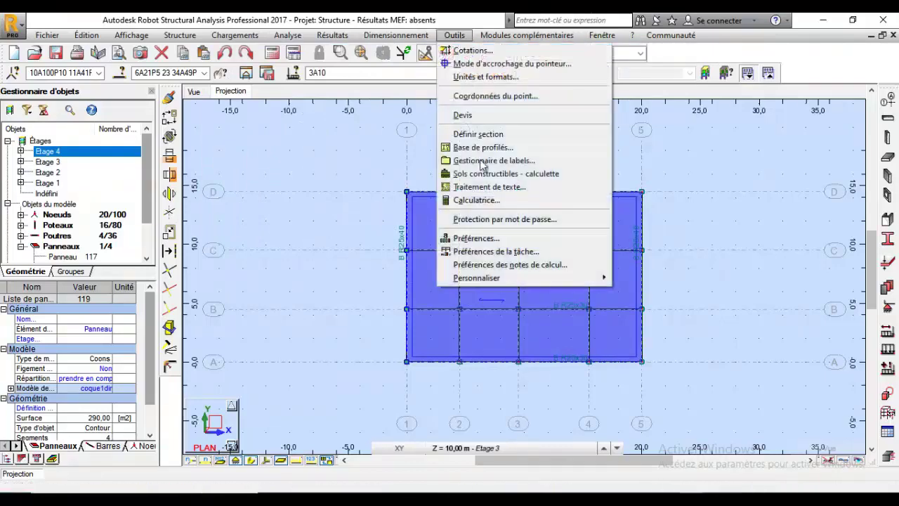
click(500, 253)
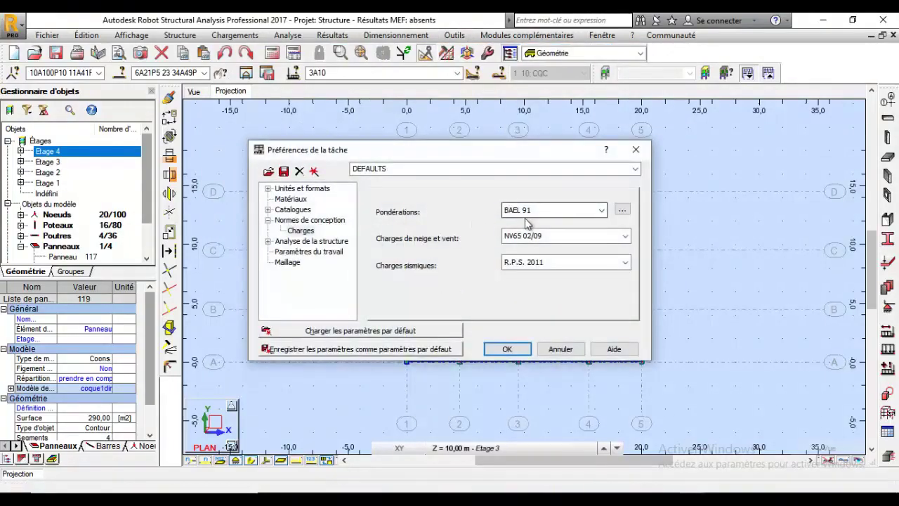
click(507, 348)
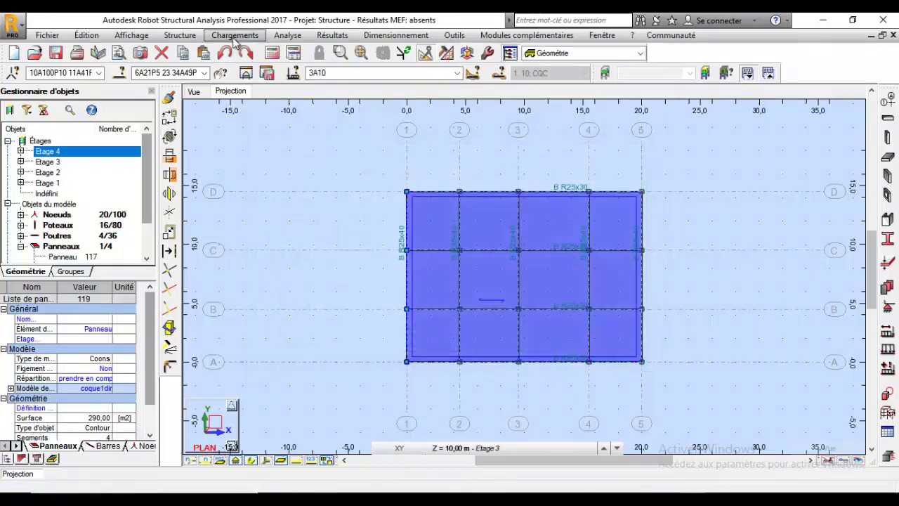
Start manual generation of load combinations under BAEL 91, replacing the previously calculated ones and excluding the SPE type.
click(235, 38)
click(255, 110)
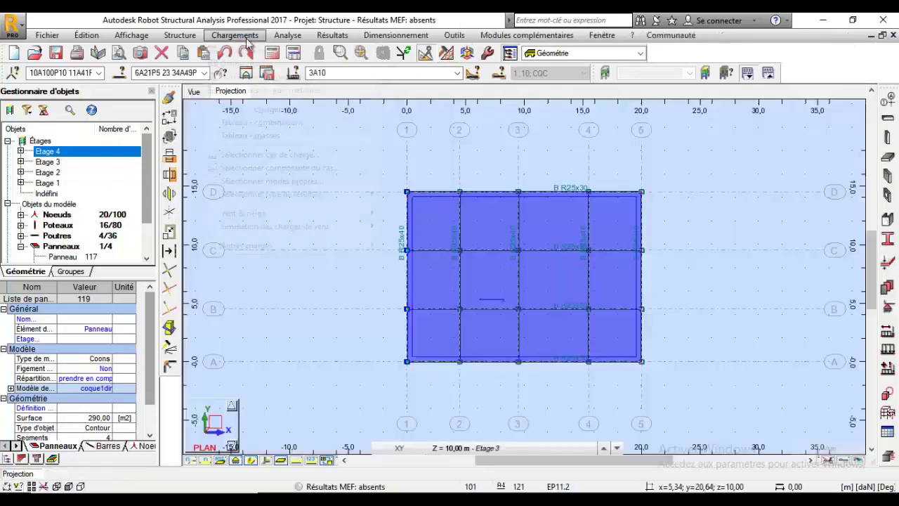
click(237, 35)
click(261, 88)
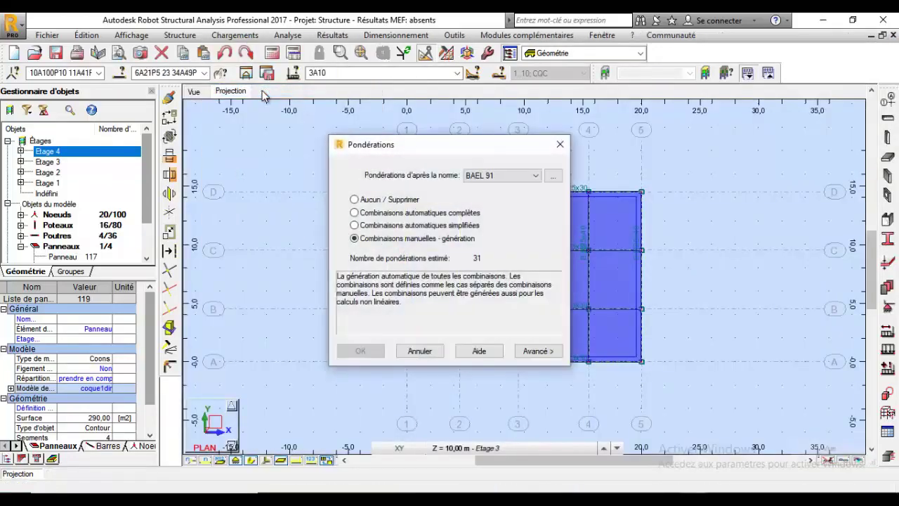
click(534, 176)
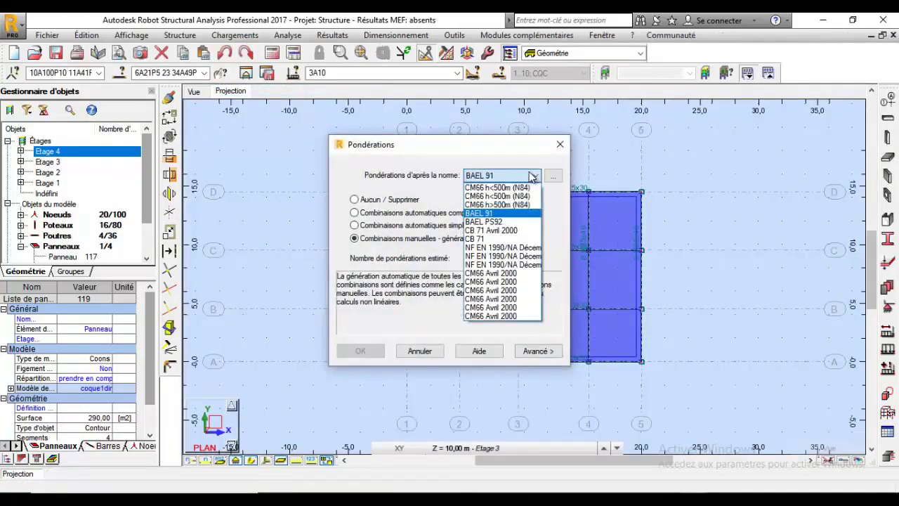
click(532, 177)
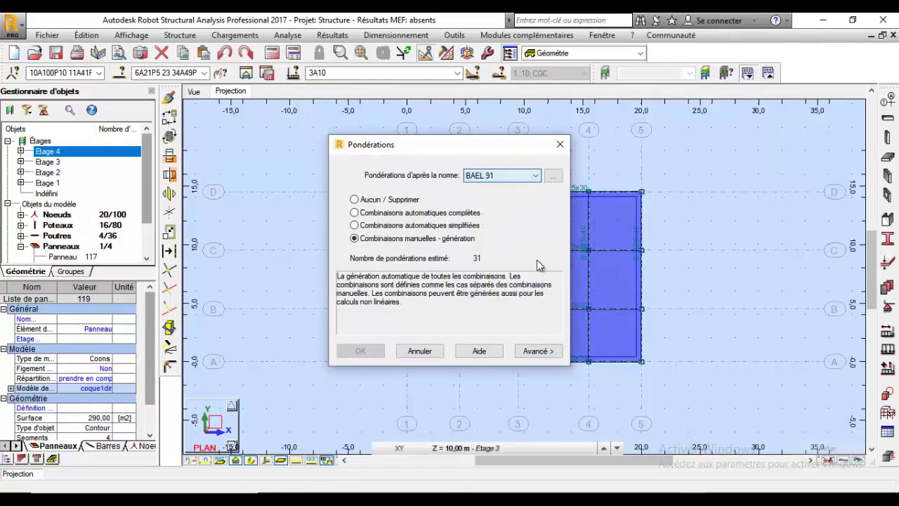
click(541, 352)
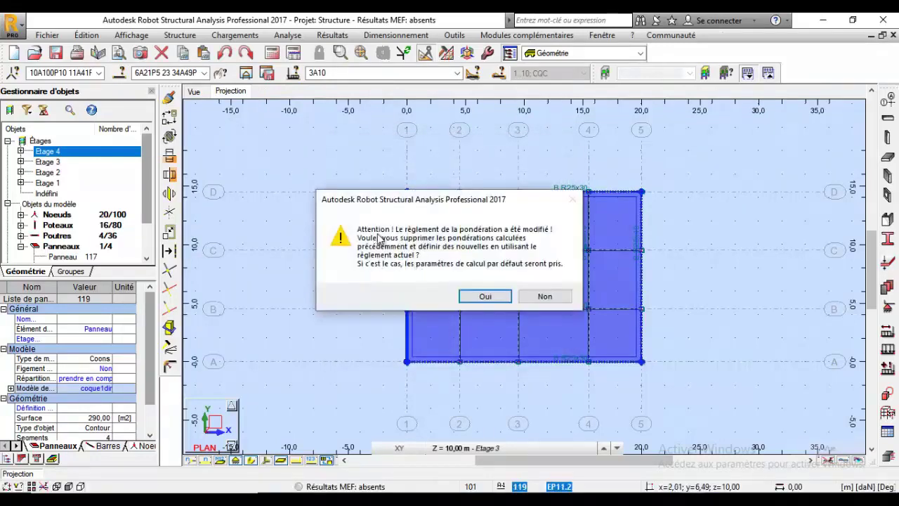
click(486, 296)
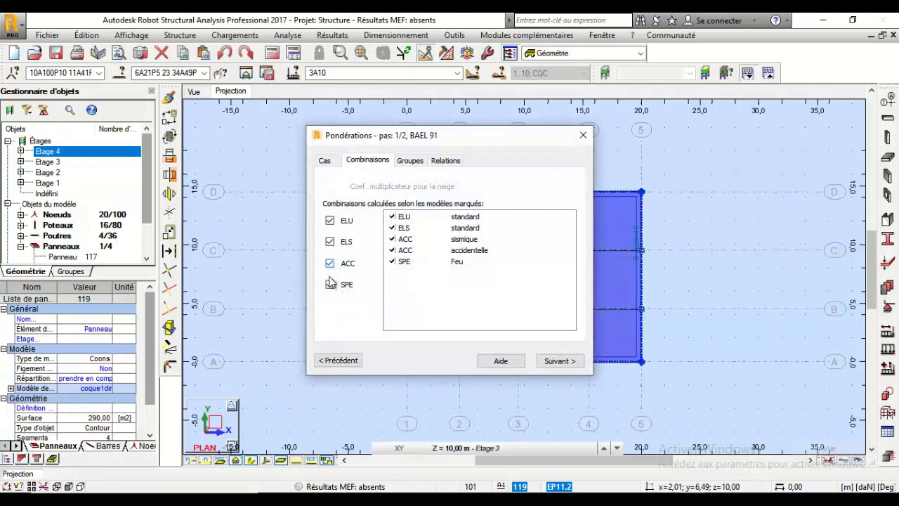
click(331, 286)
Create the permanent load group from cases PERM1 and PERM2 with the "et" operator.
click(410, 161)
click(385, 228)
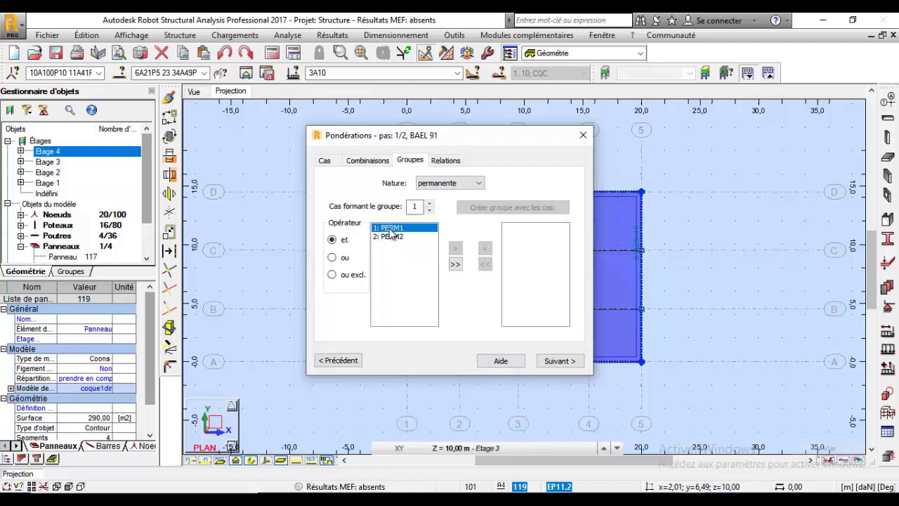
shift+click(393, 236)
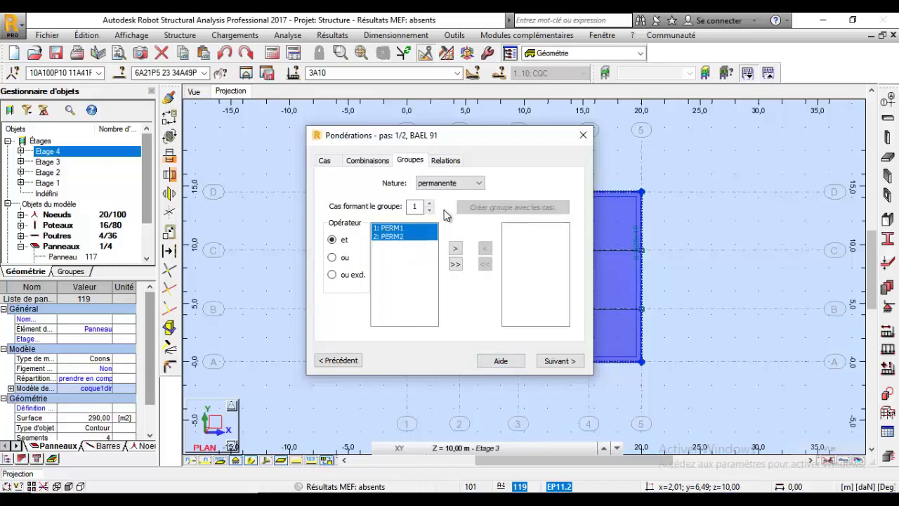
click(456, 264)
click(495, 208)
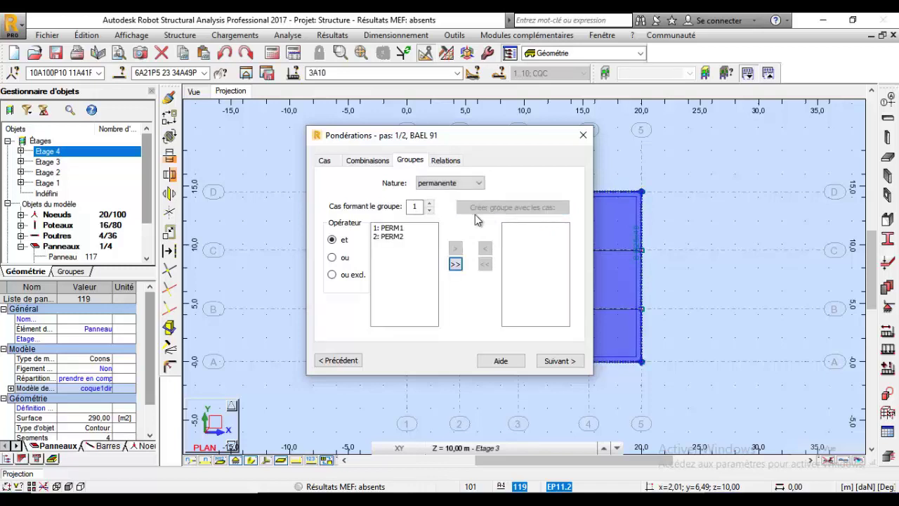
Create the live load (d'exploitation) group from case EXPL1 with the "ou" operator.
click(448, 184)
click(450, 198)
click(450, 185)
click(454, 203)
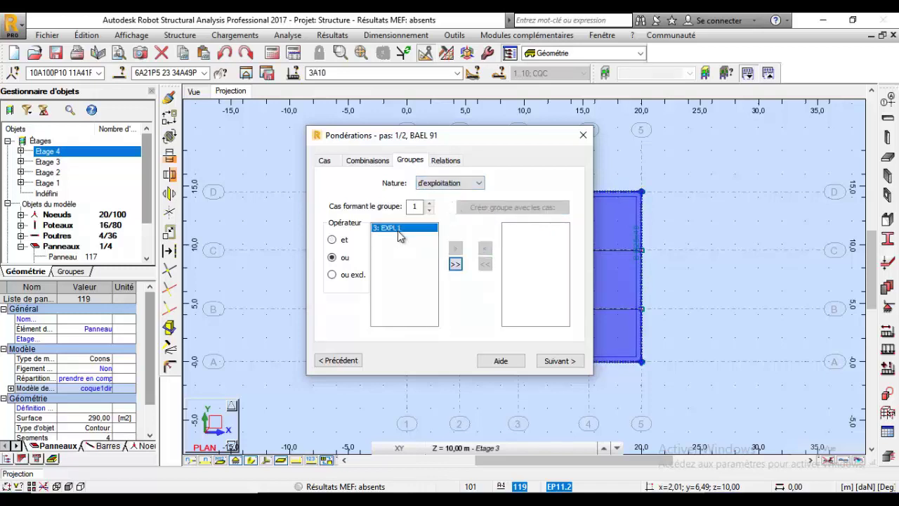
click(398, 232)
click(455, 265)
click(511, 207)
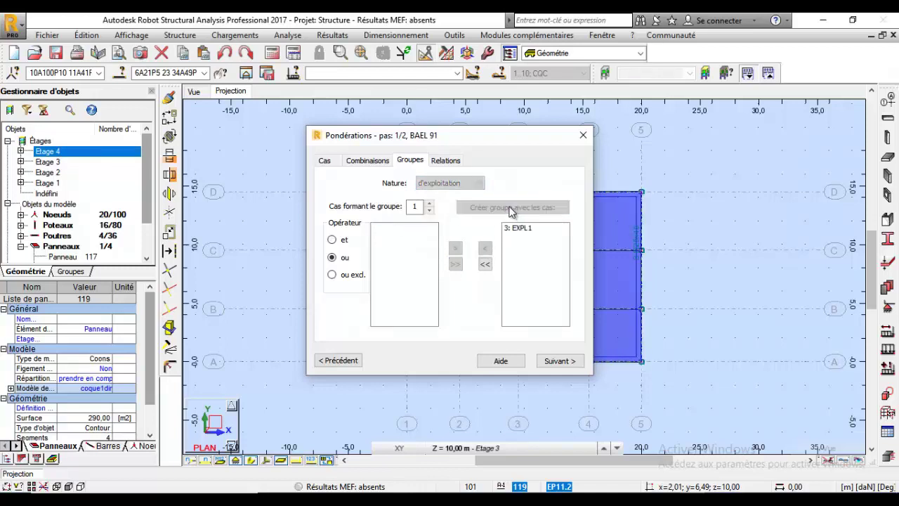
Create the seismic (sismique) group from R.P.S. 2011 case 5 with the "ou excl." operator.
click(447, 184)
click(439, 210)
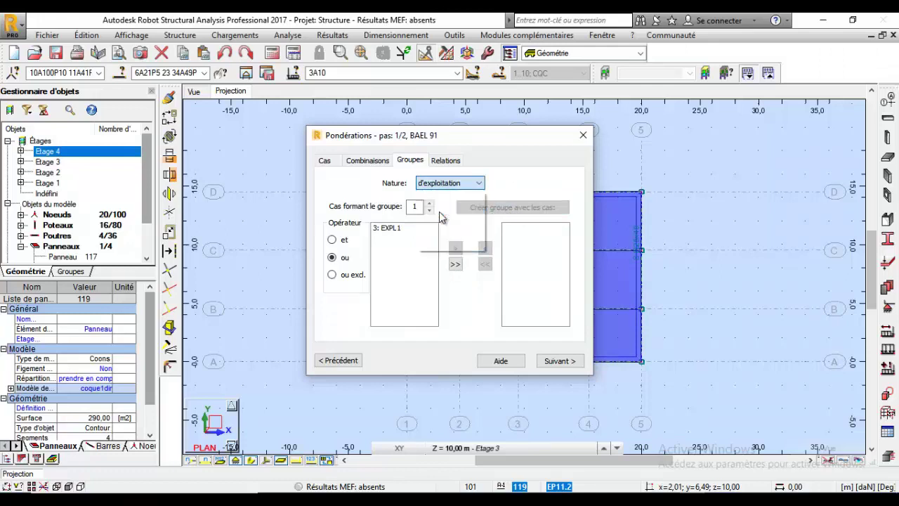
click(449, 182)
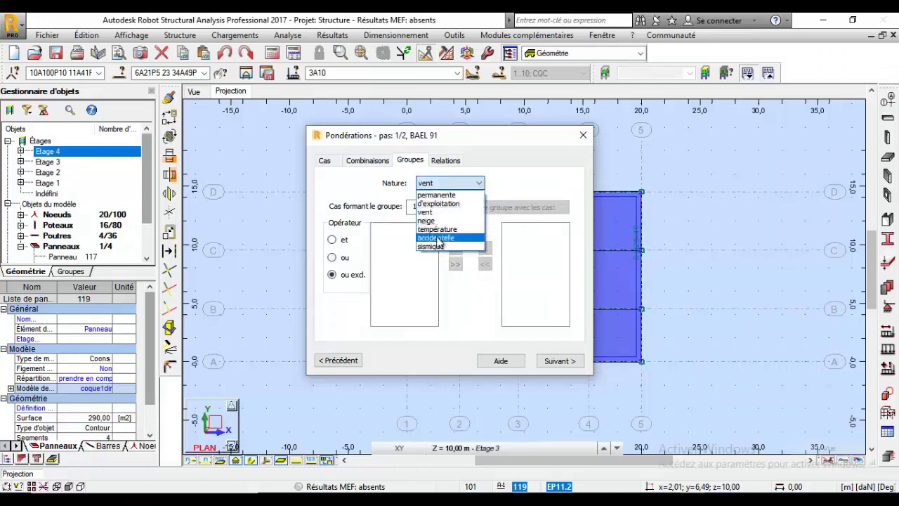
click(430, 246)
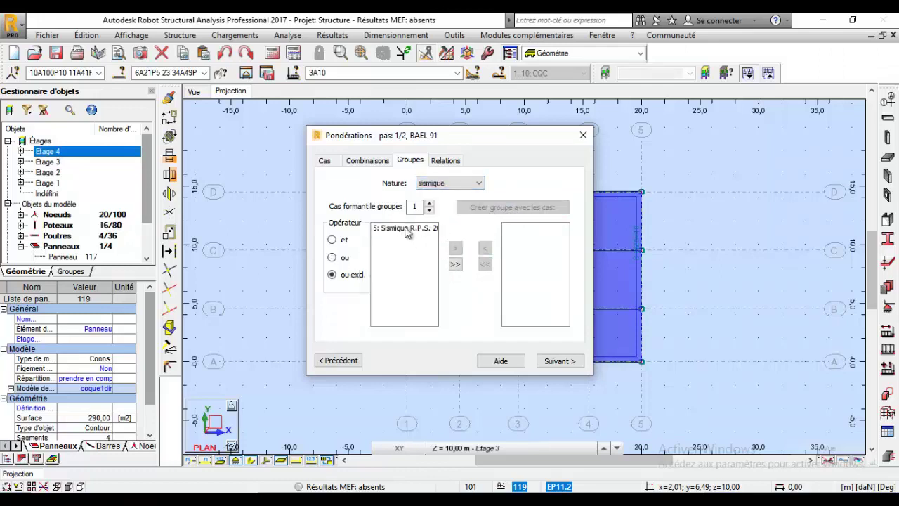
click(455, 265)
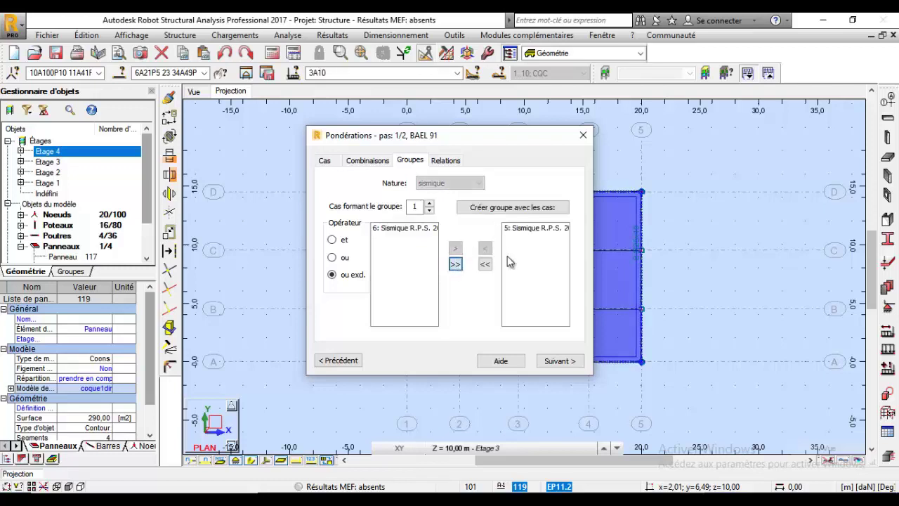
click(551, 362)
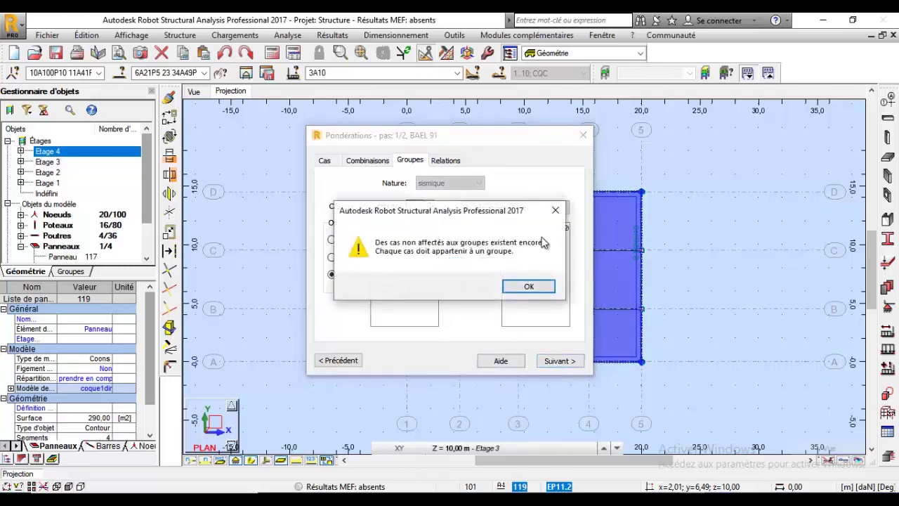
click(555, 210)
click(445, 160)
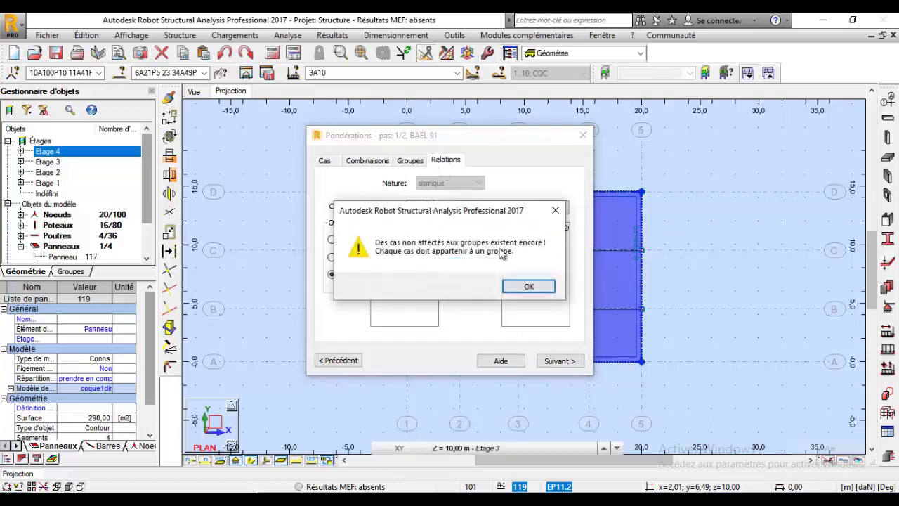
click(528, 286)
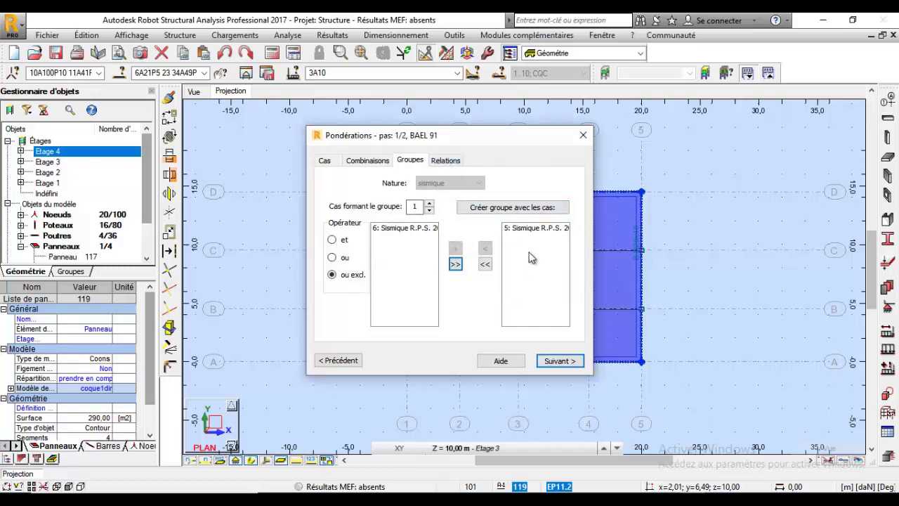
click(523, 209)
Review the group relations and operators for the permanent, live (d'exploitation) and seismic load natures.
click(445, 160)
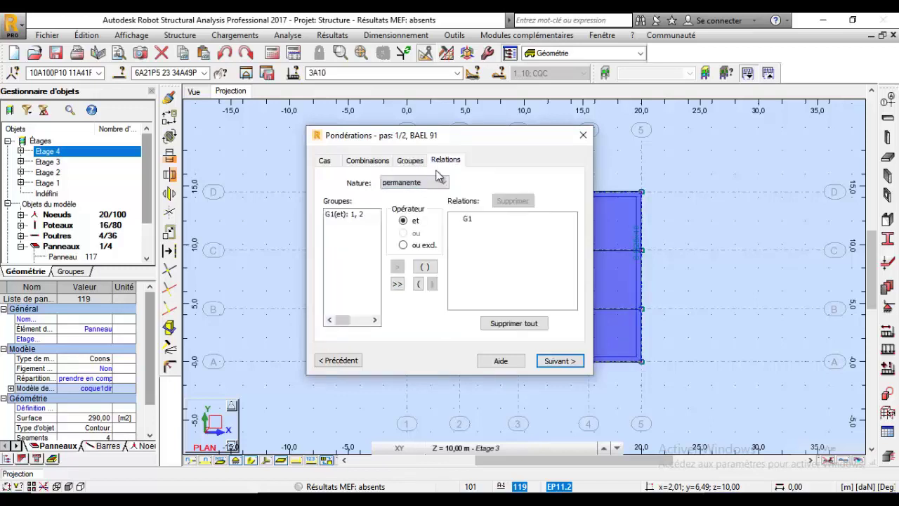
click(350, 216)
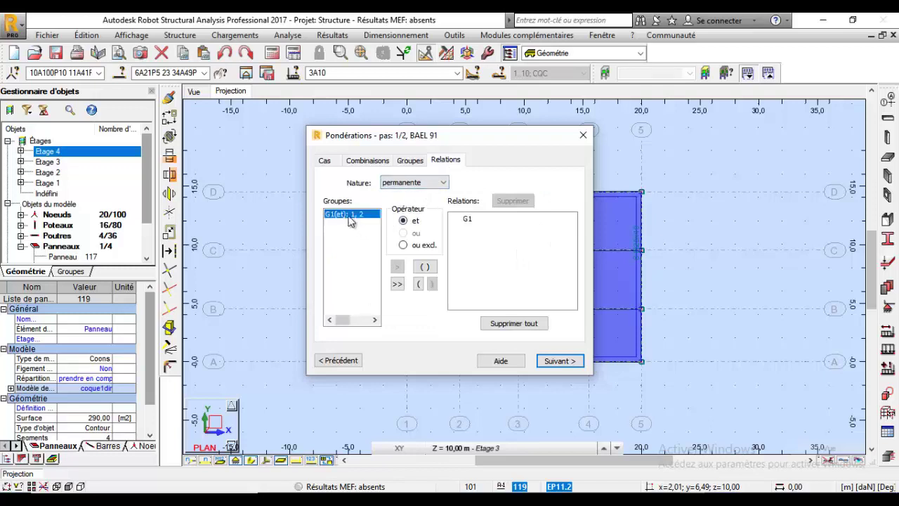
click(468, 219)
click(426, 184)
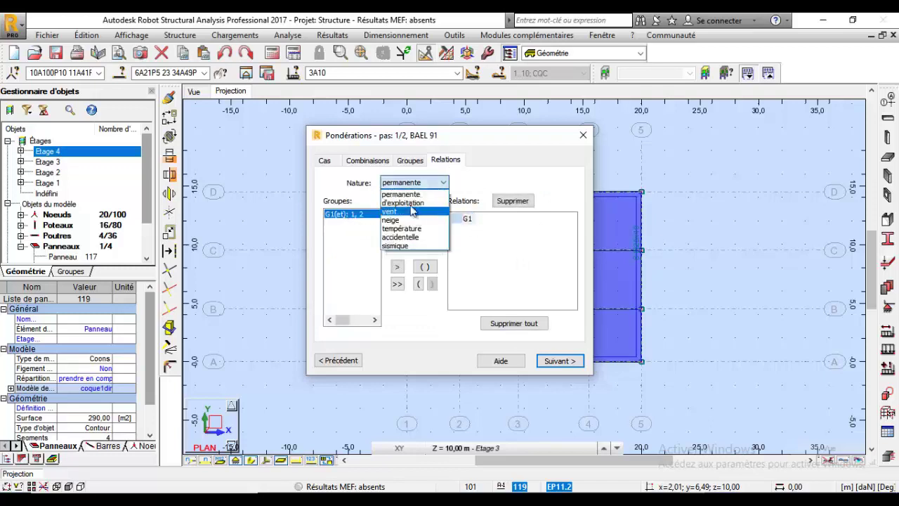
click(412, 203)
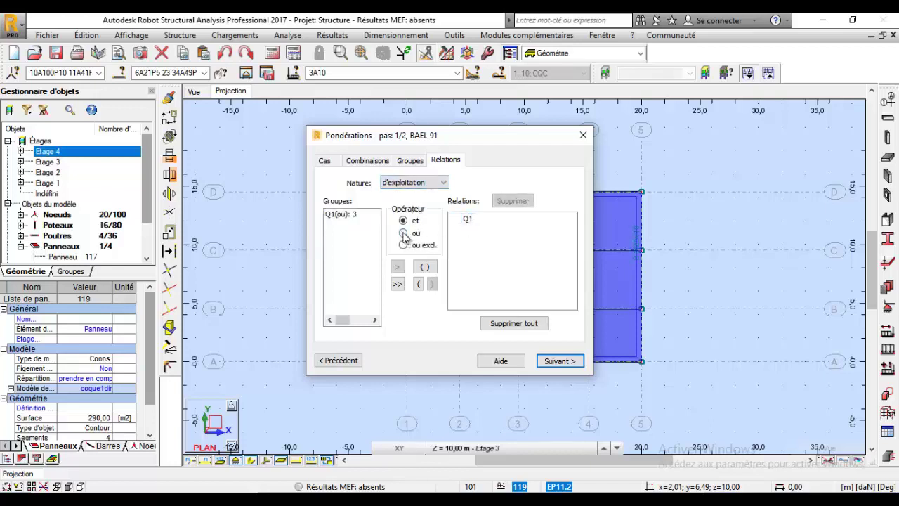
click(422, 182)
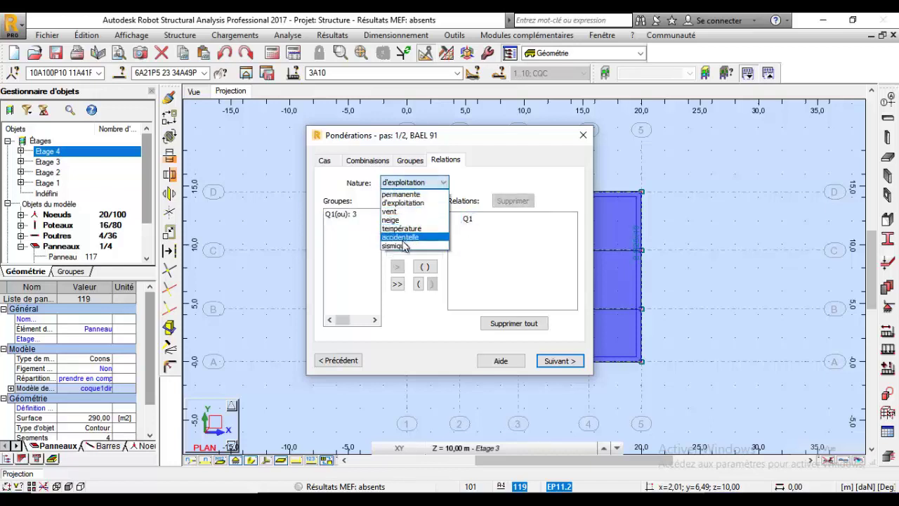
click(403, 247)
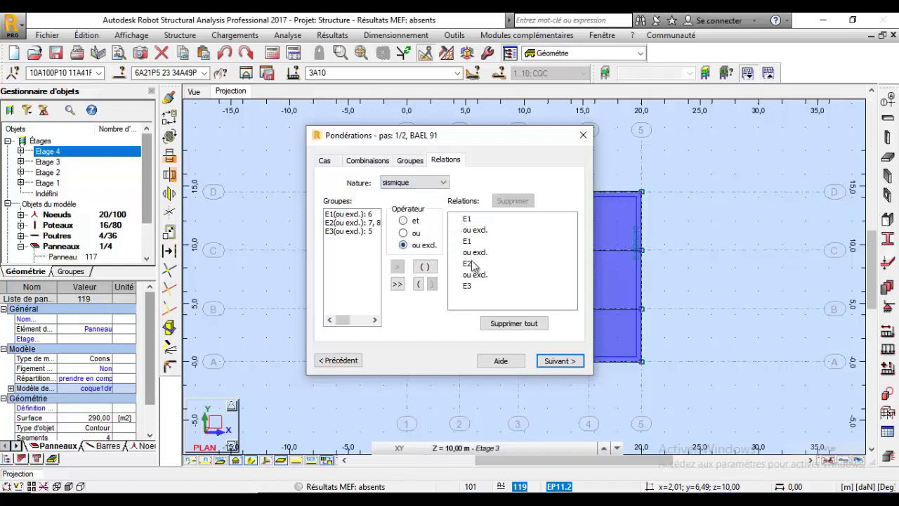
click(428, 184)
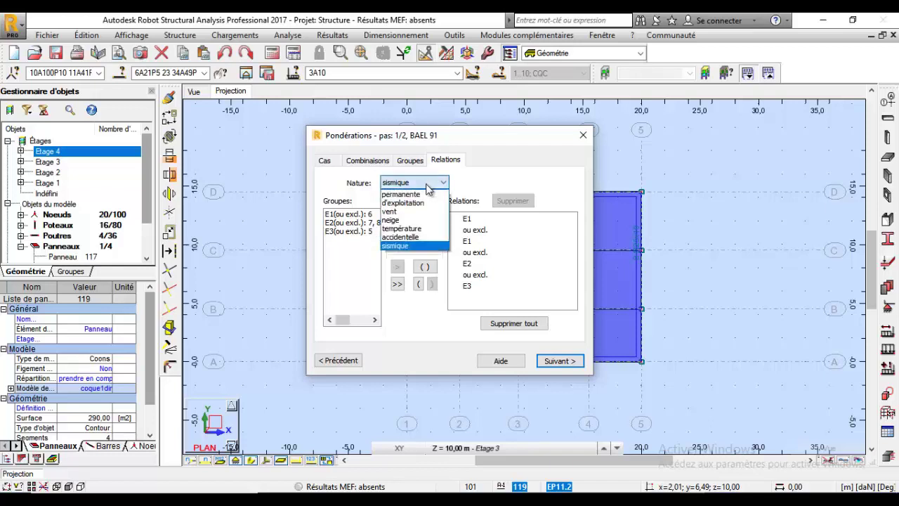
click(420, 230)
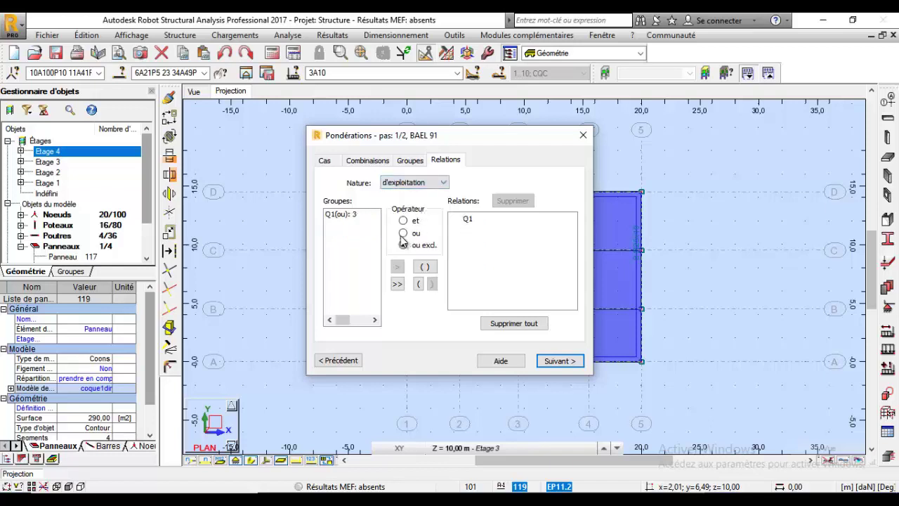
Set the relation operator of the live load (d'exploitation) group to "ou", finish checking the relations, and proceed to the combination selection.
click(403, 233)
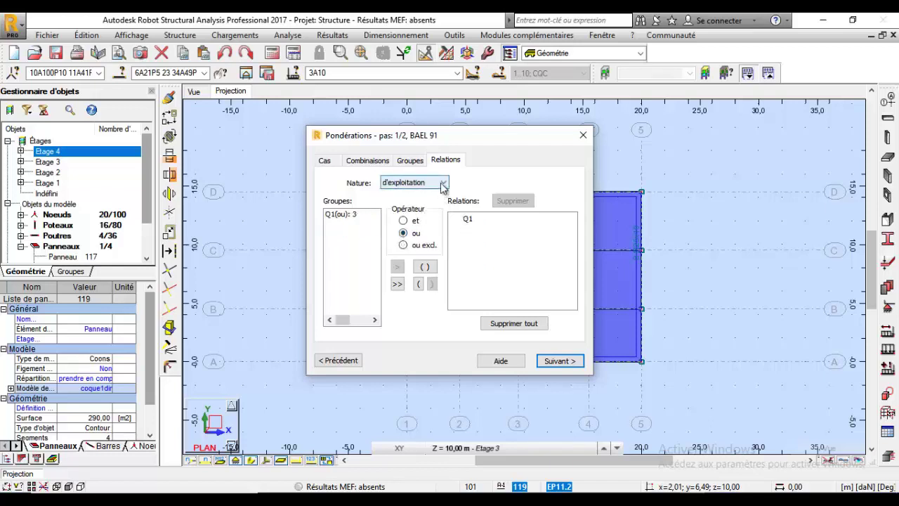
click(443, 185)
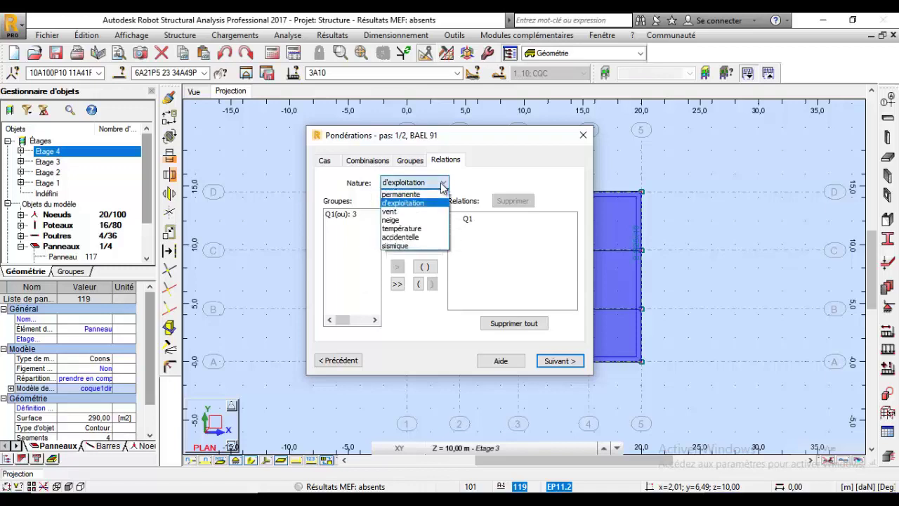
click(442, 184)
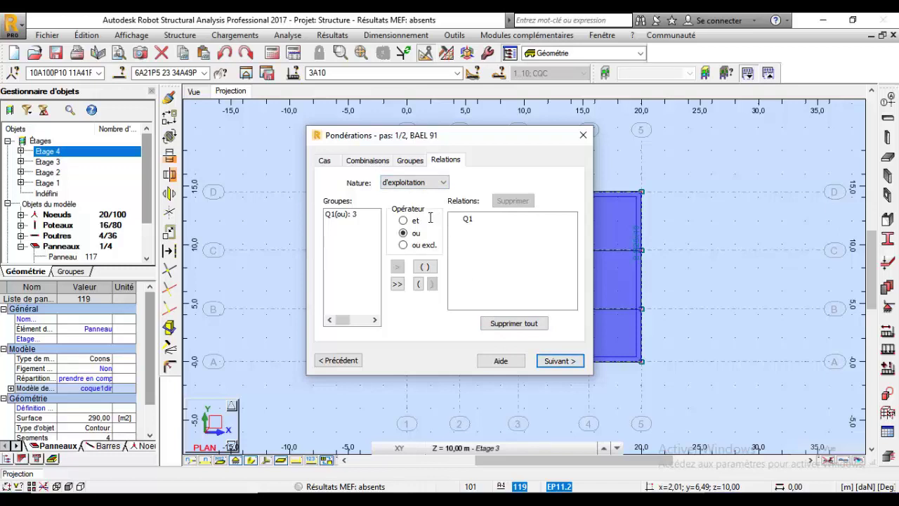
click(430, 183)
click(427, 211)
click(404, 221)
click(552, 361)
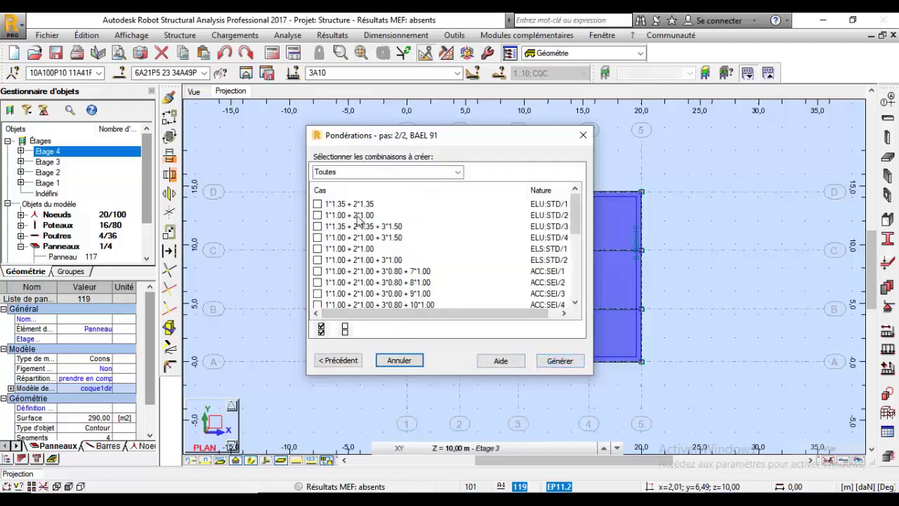
Generate all the BAEL 91 load combinations from the complete "Toutes" list.
click(457, 172)
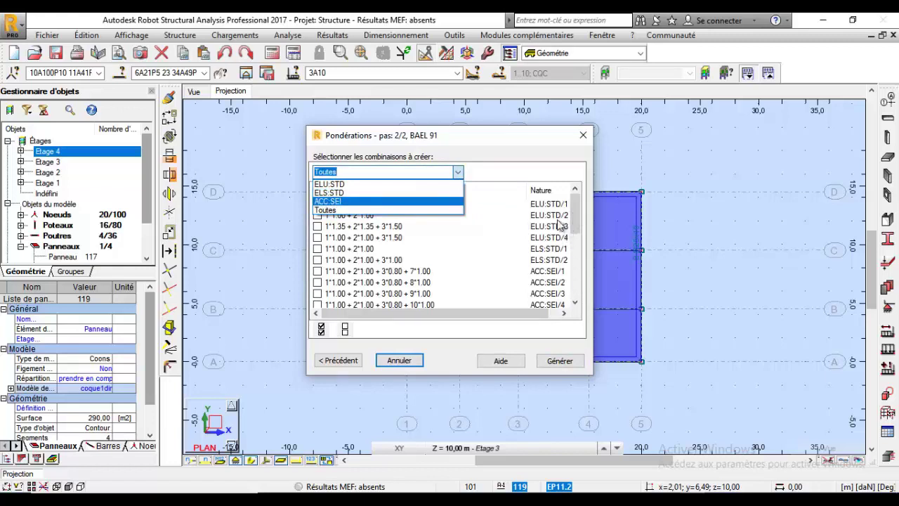
click(461, 172)
mouse_move(571, 209)
mouse_down()
mouse_move(575, 281)
mouse_move(574, 203)
mouse_up()
click(554, 204)
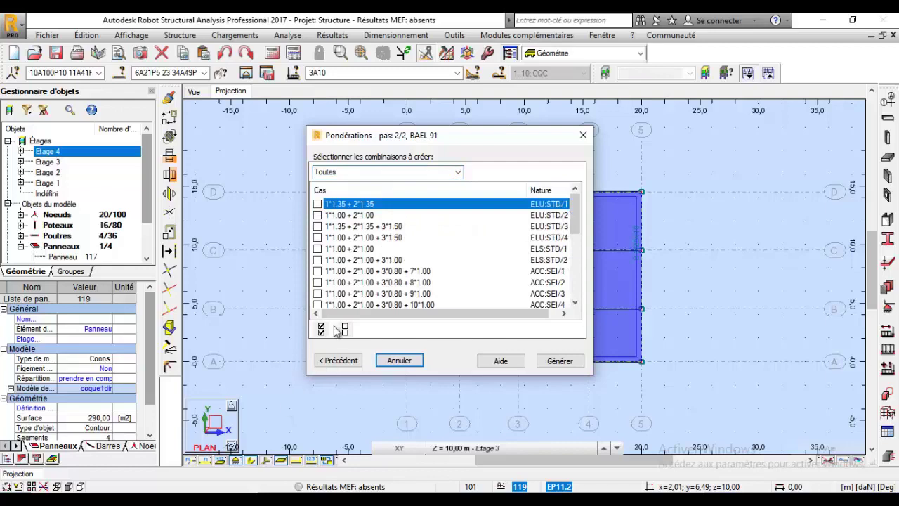
click(322, 330)
click(555, 361)
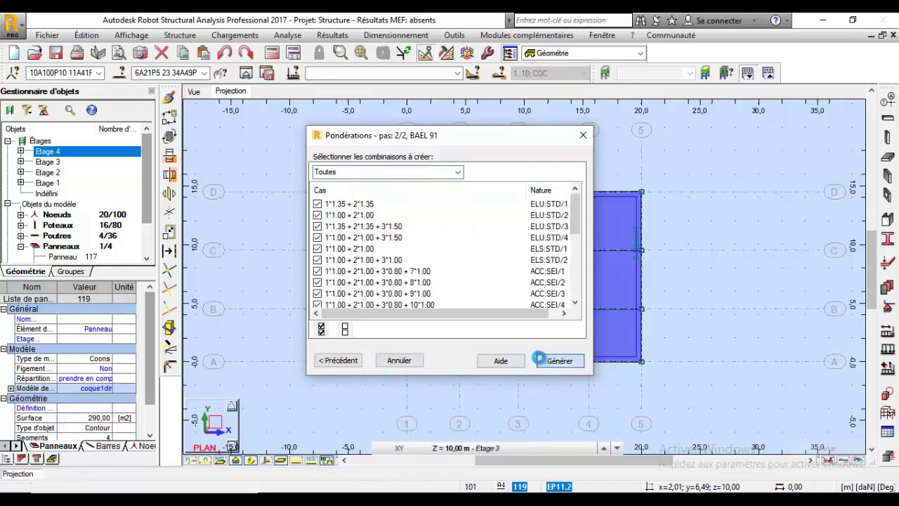
Review the seismic combinations 7 to 10 and the BAEL combinations 11 to 33 in the combinations table, and close it.
click(234, 35)
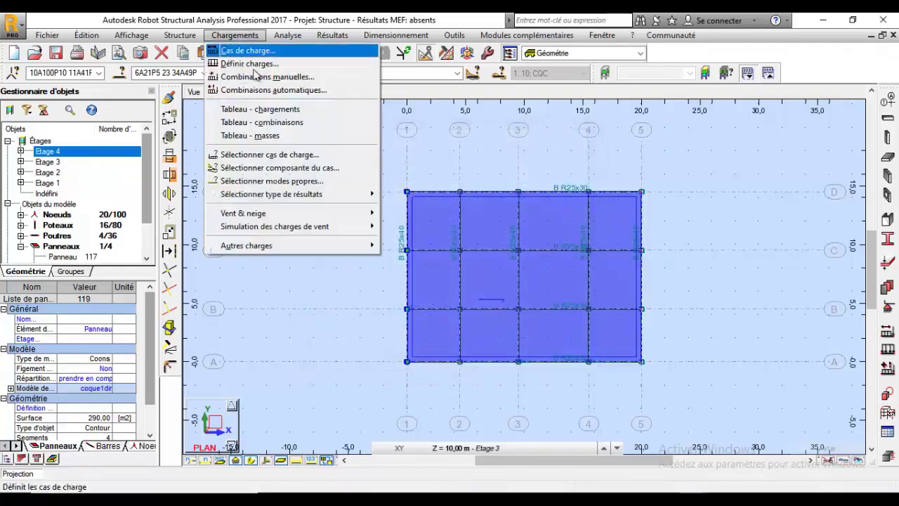
click(273, 126)
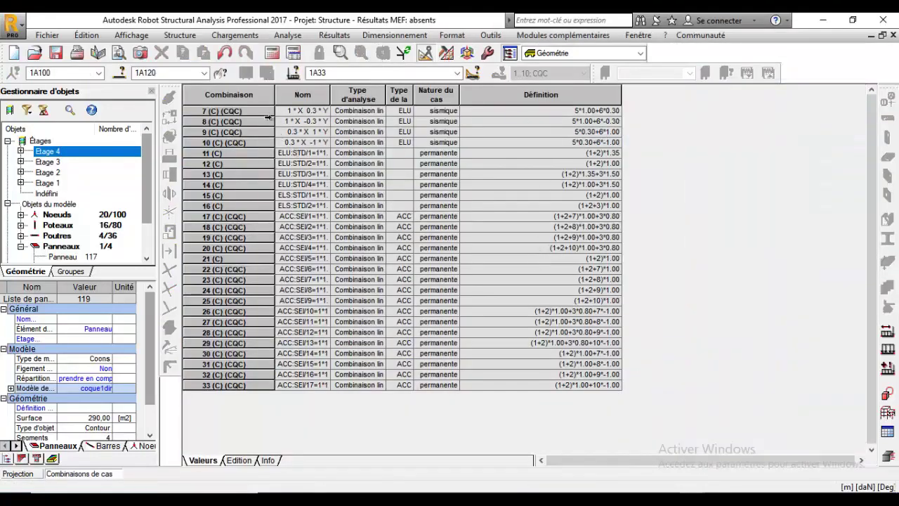
drag(229, 112, 232, 171)
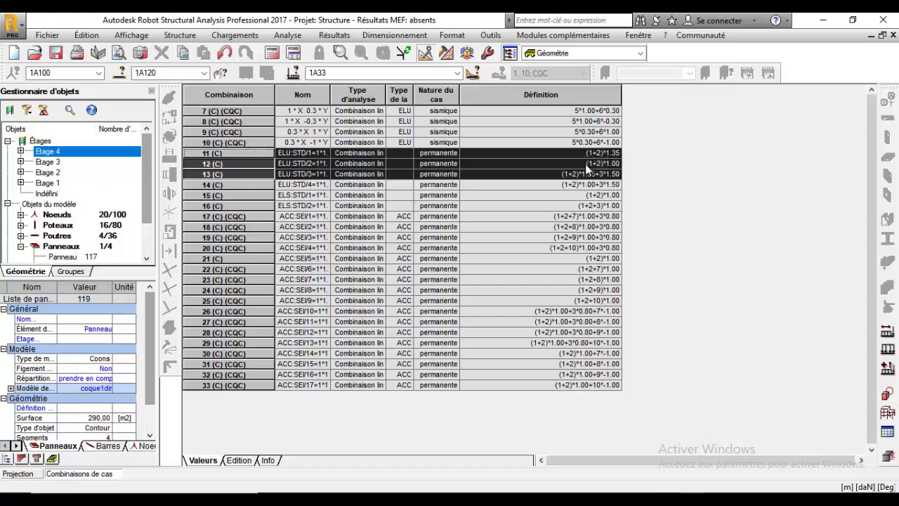
drag(248, 155, 256, 402)
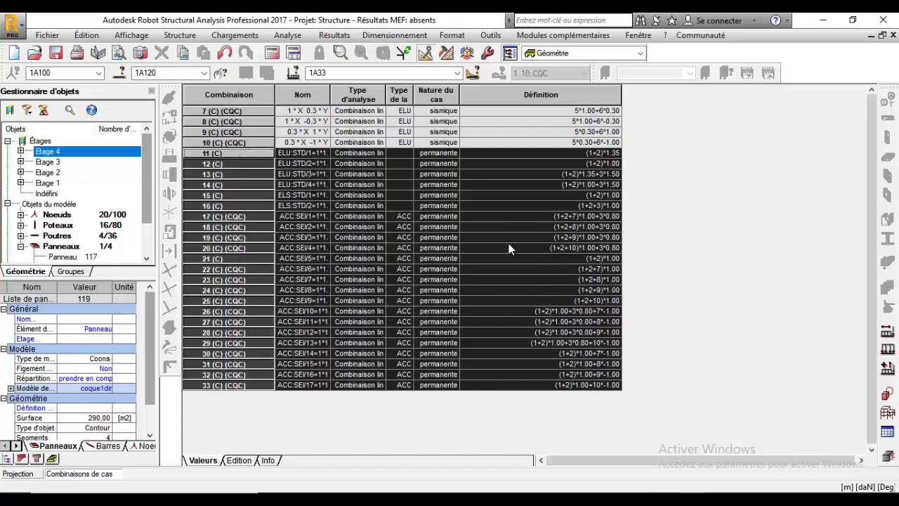
click(892, 35)
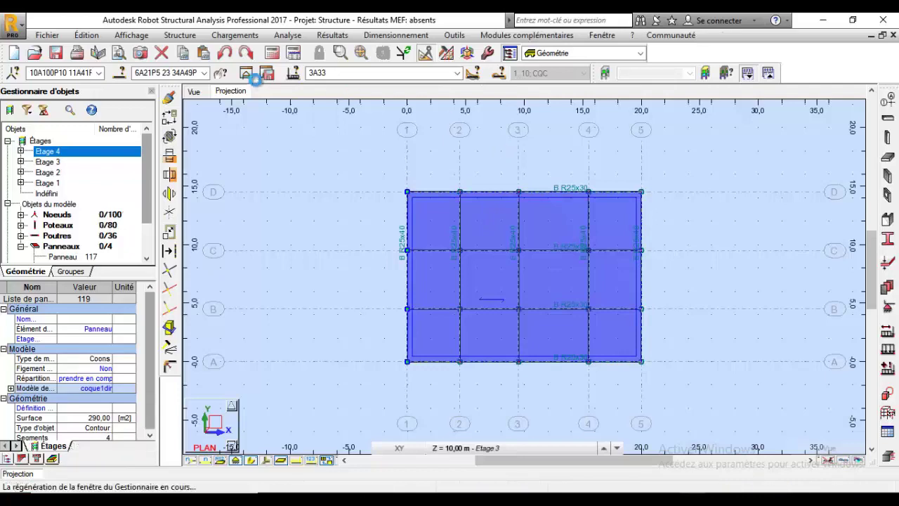
Run a structure verification to check the model for errors and warnings, and close the report.
click(288, 35)
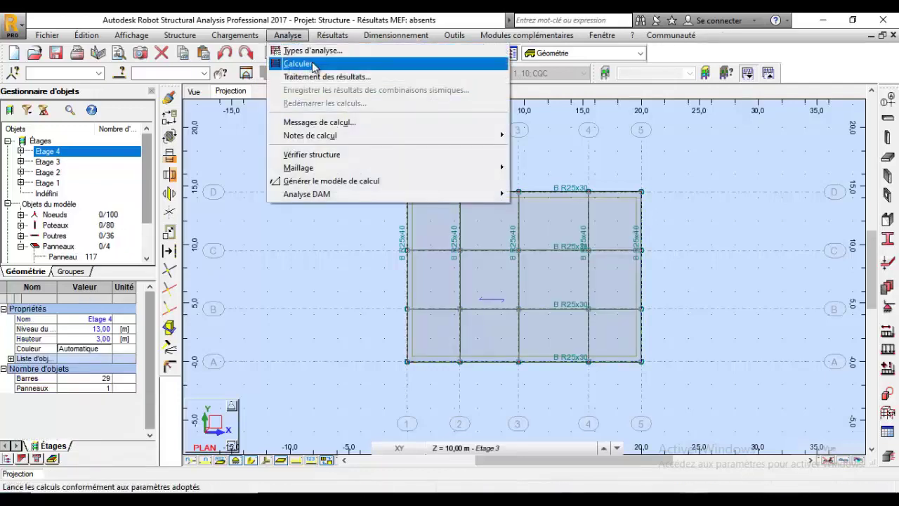
click(323, 154)
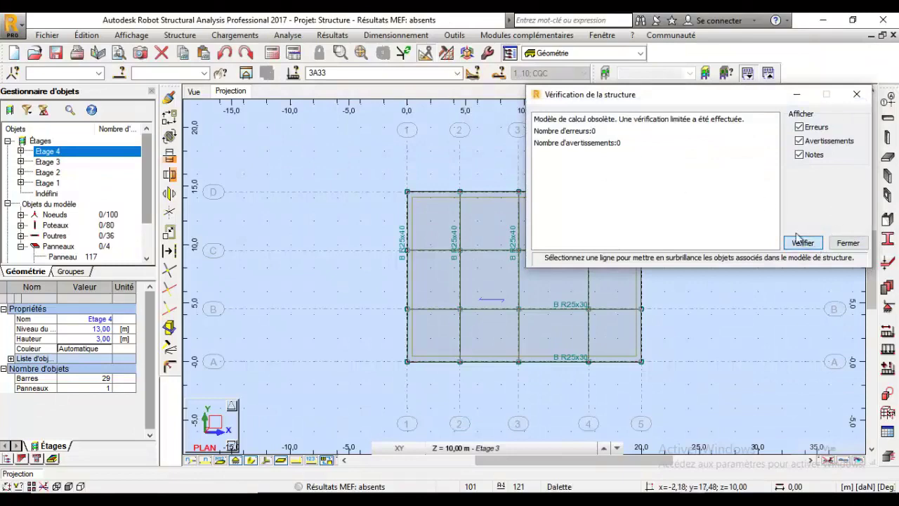
click(847, 242)
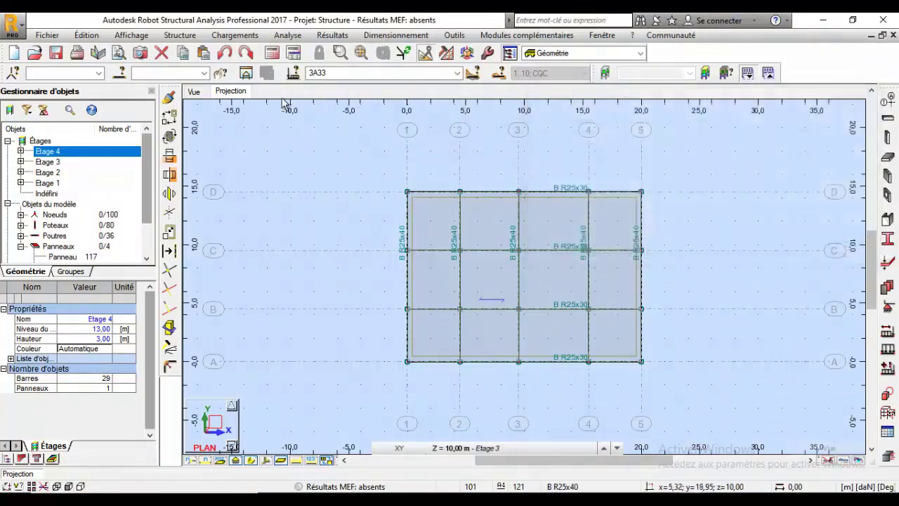
Calculate the structure from the 3D view, dismiss the calculation messages, and inspect the slabs from the rear.
click(194, 92)
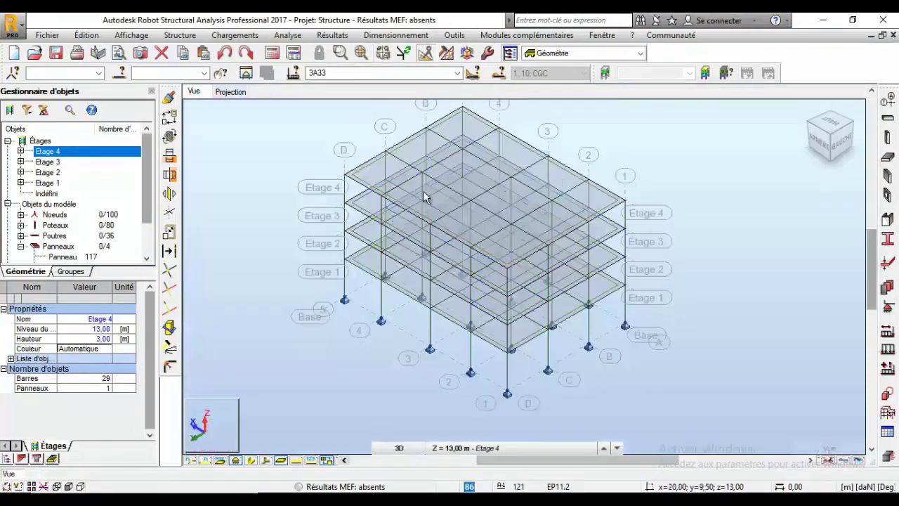
click(288, 36)
click(295, 70)
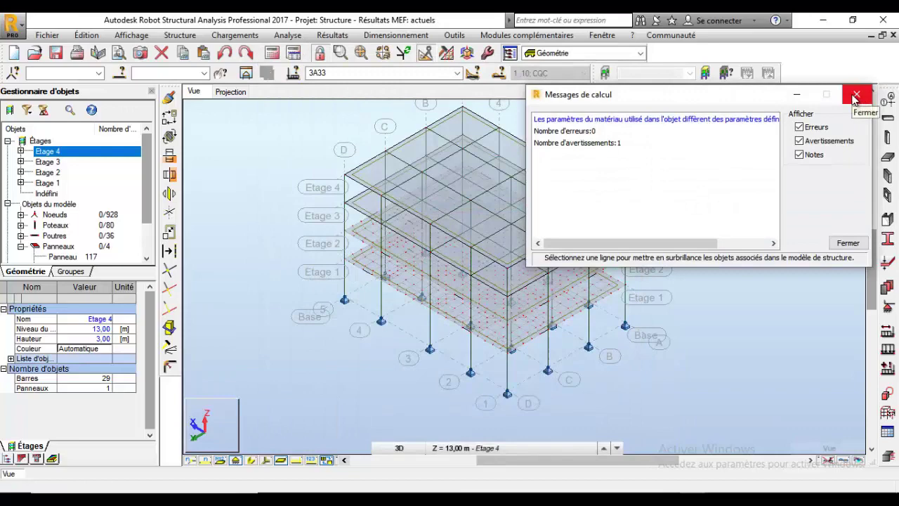
click(855, 96)
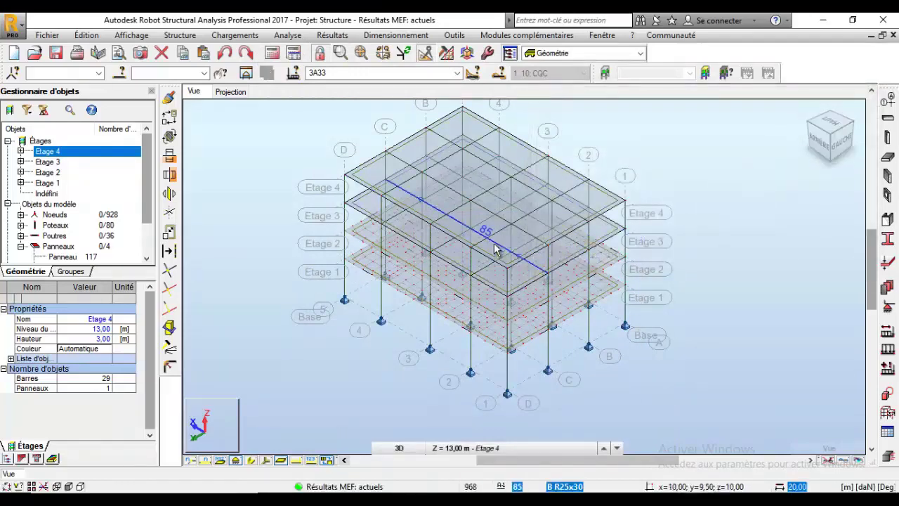
click(818, 139)
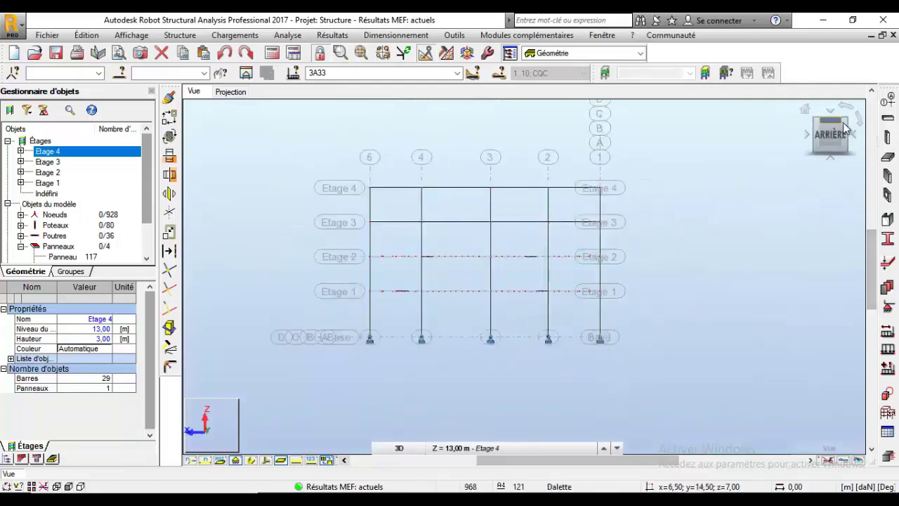
click(846, 127)
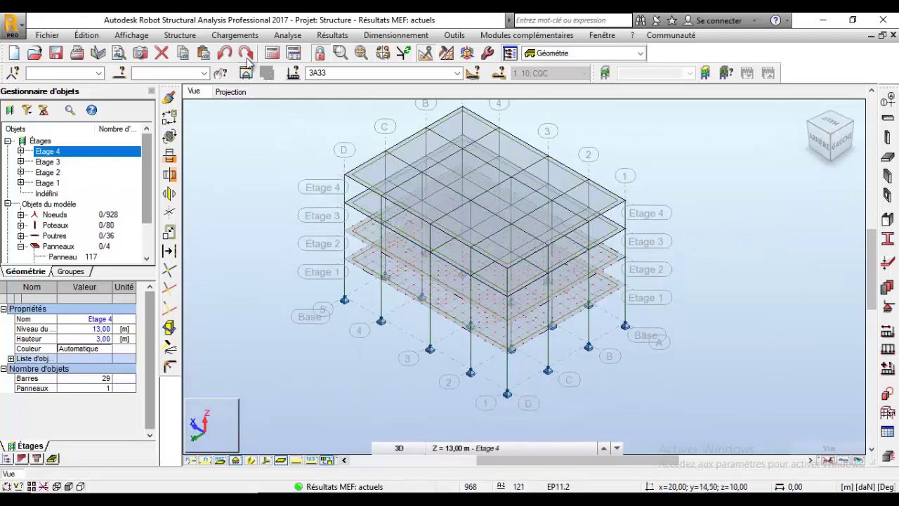
Select the structure elements through the PERM1 self-weight row of the load table, accepting outdated results, and close the table.
click(235, 35)
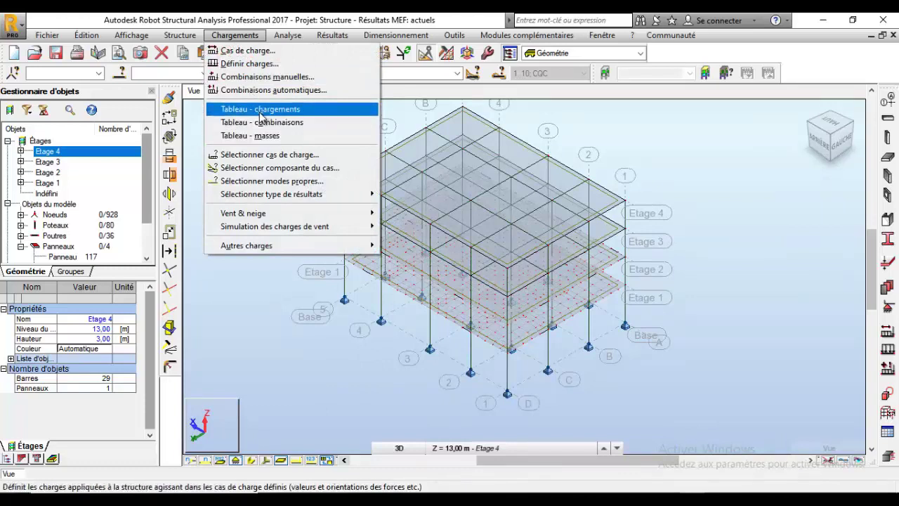
click(260, 113)
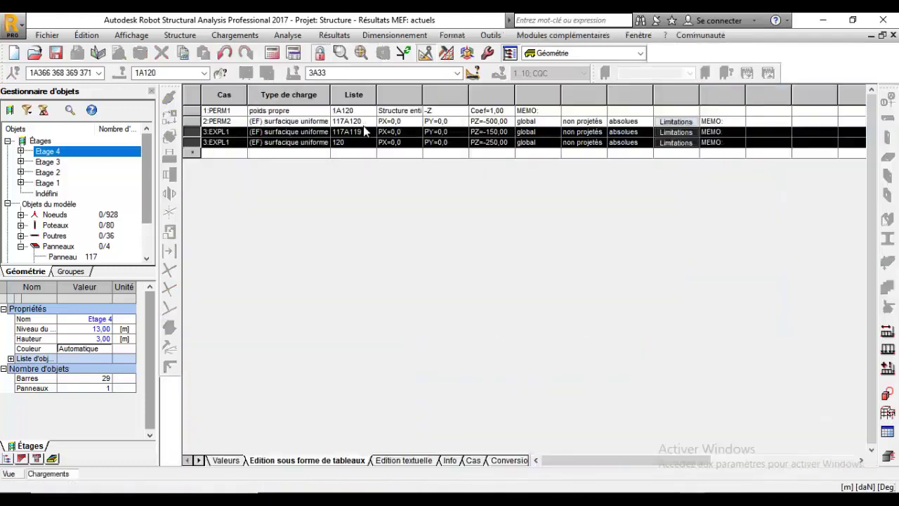
click(347, 113)
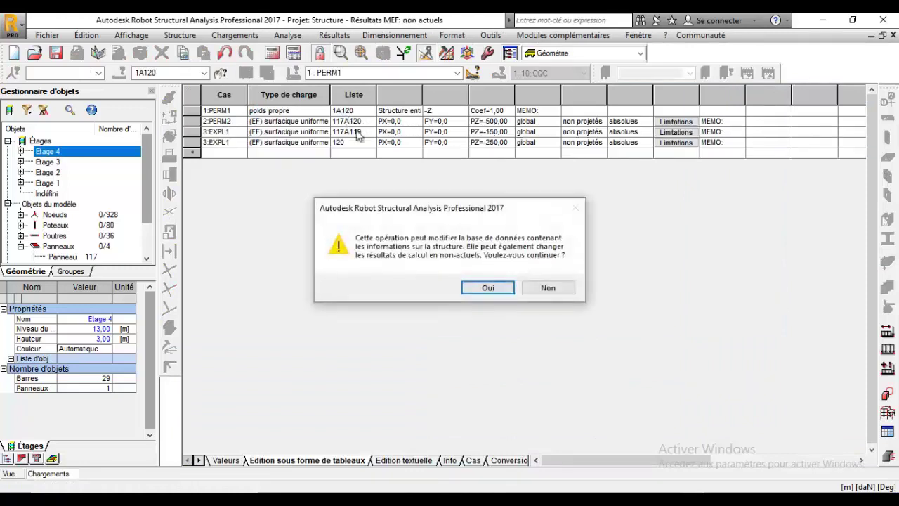
click(482, 293)
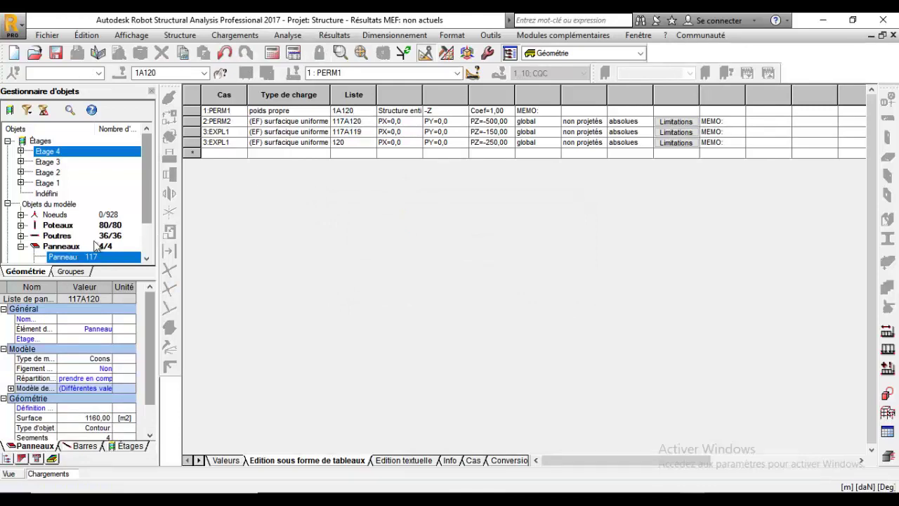
scroll(99, 214, down, 2)
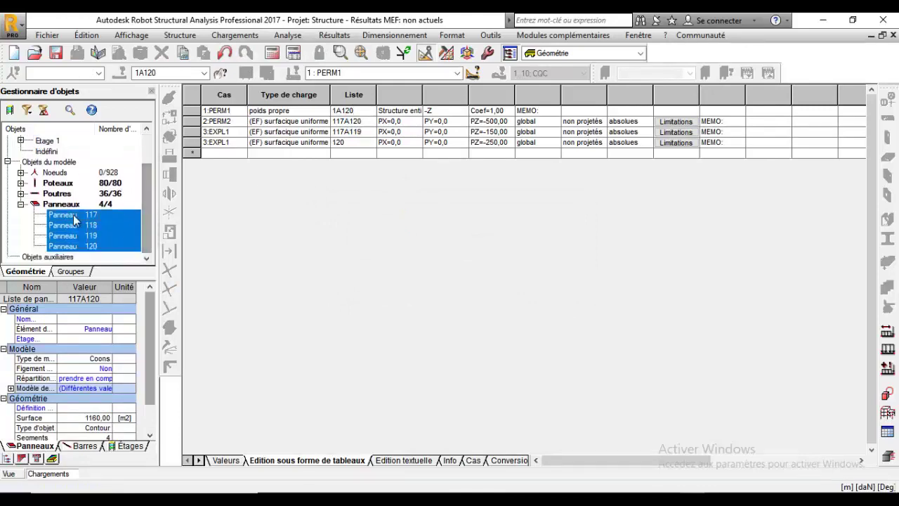
click(21, 204)
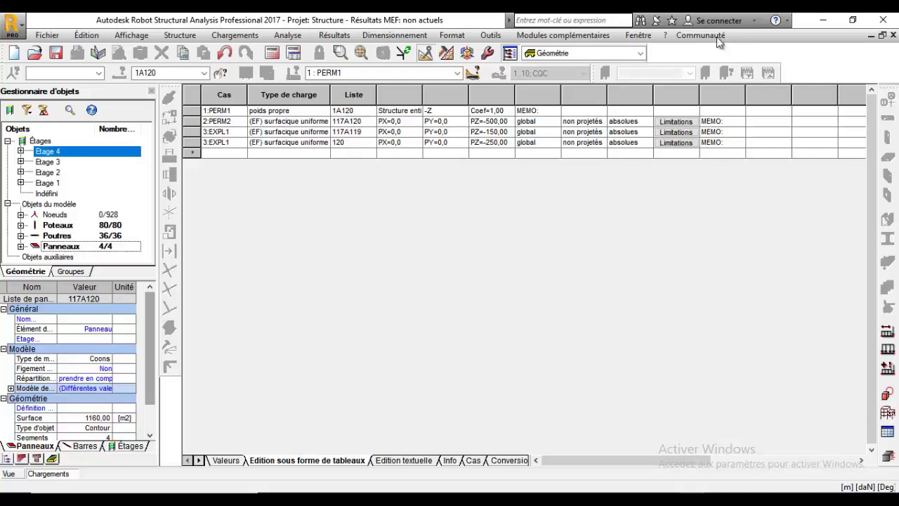
click(894, 37)
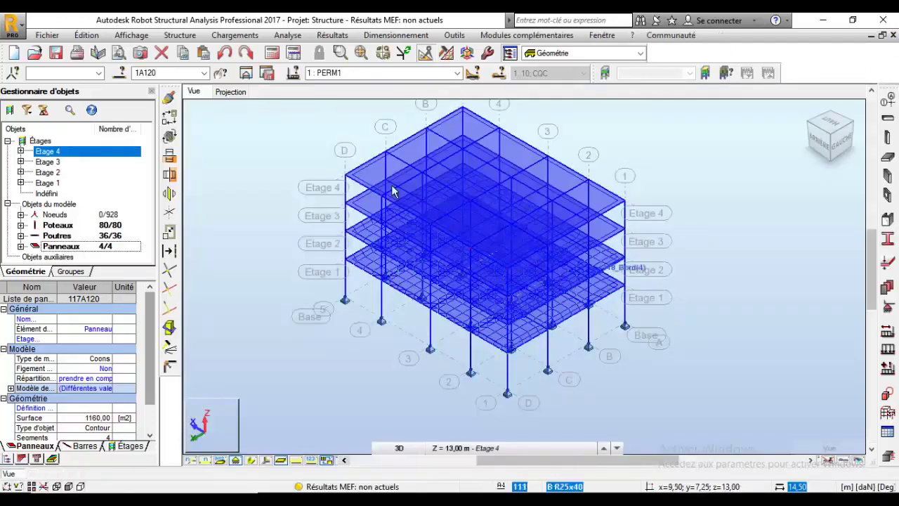
Set meshing to automatic method selection with a 1.00 m element size, and regenerate the calculation model.
click(446, 53)
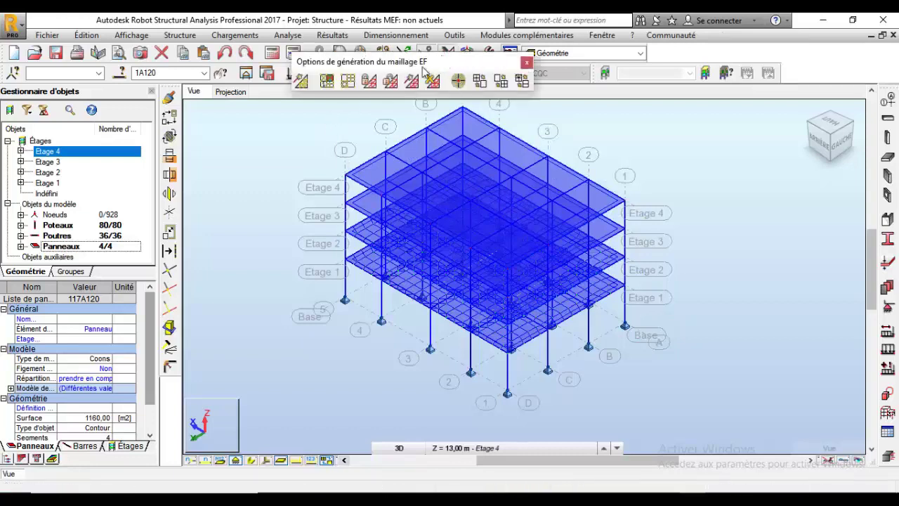
click(301, 82)
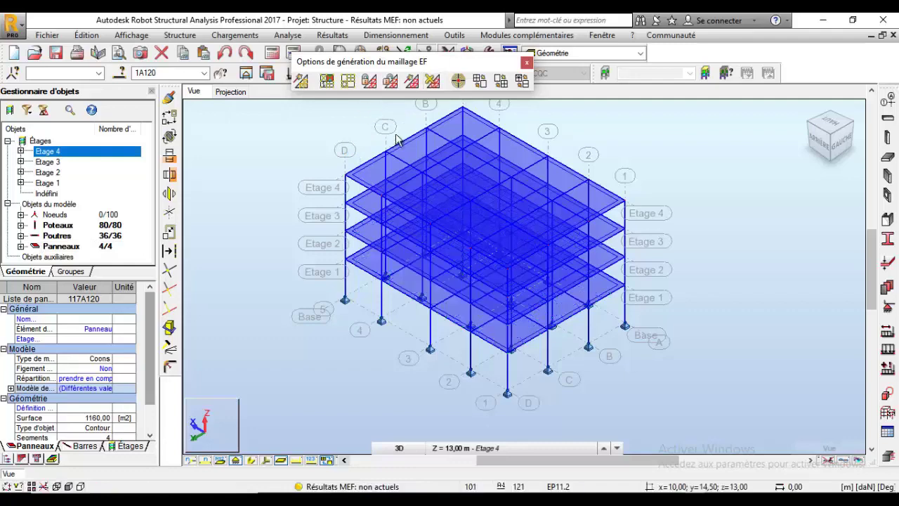
click(345, 82)
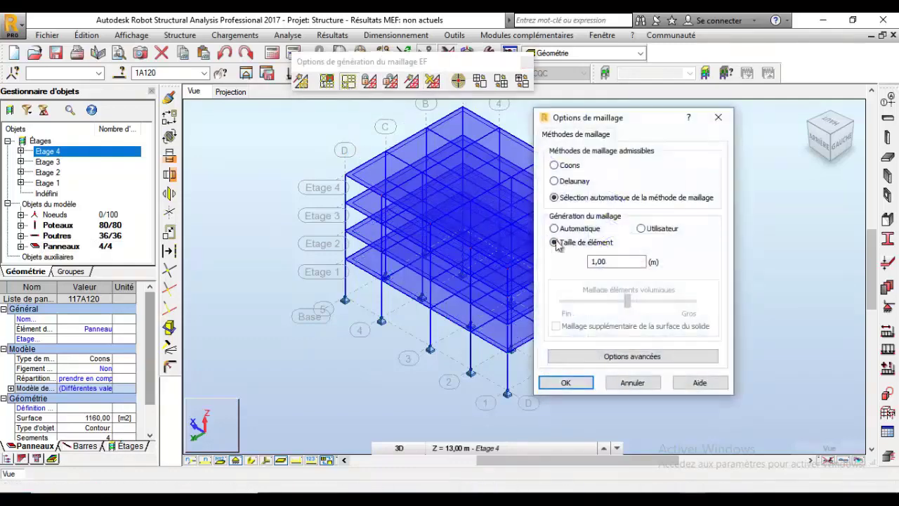
click(568, 383)
click(300, 81)
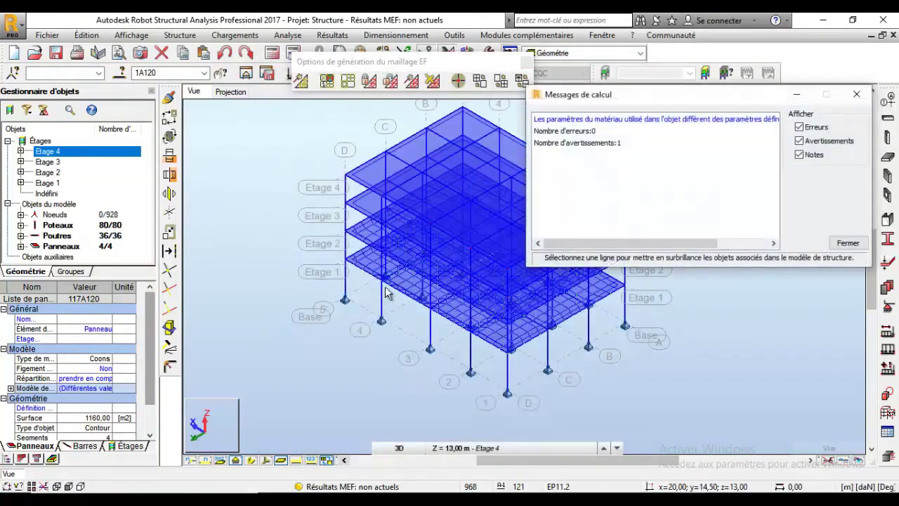
click(847, 242)
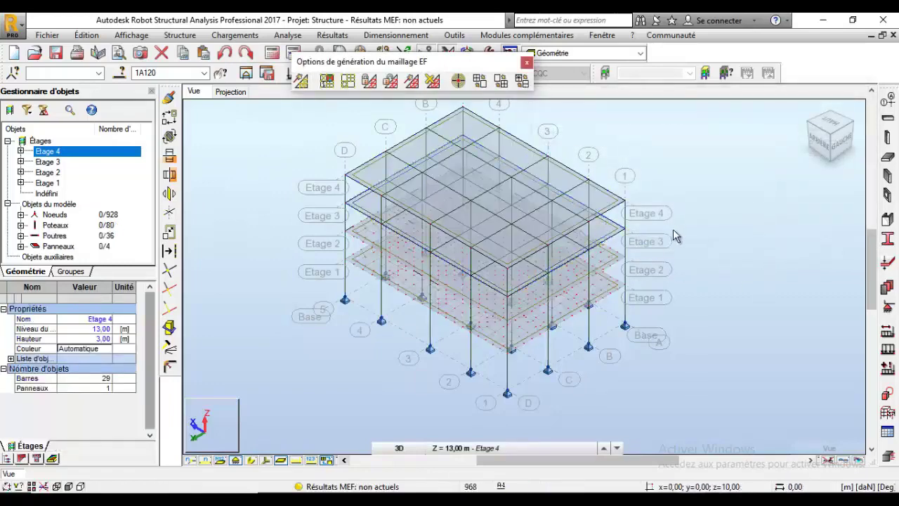
Select the Etage 3 slab from a rear perspective, generate its local mesh, and close the calculation messages.
click(825, 143)
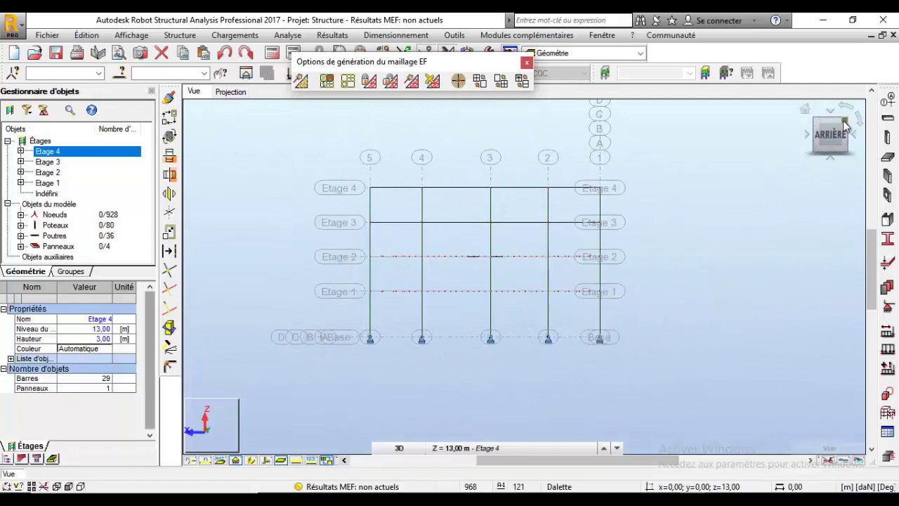
click(845, 125)
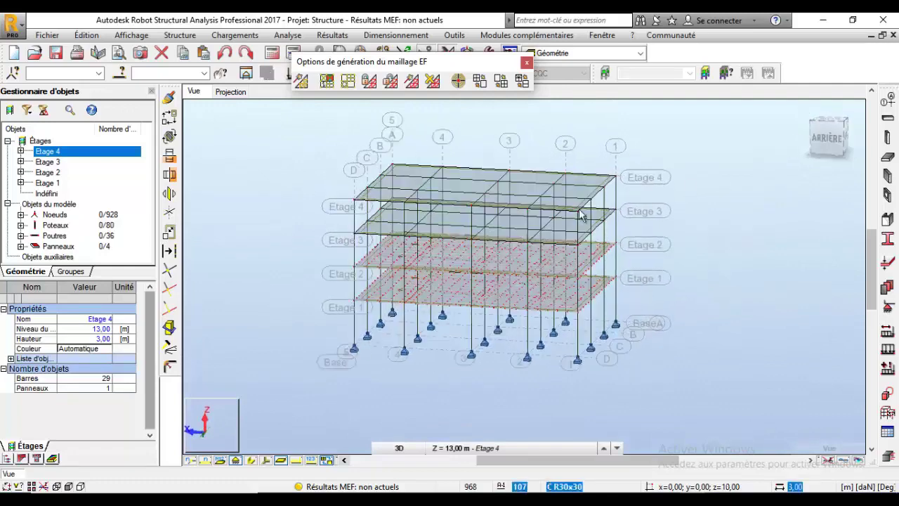
click(444, 237)
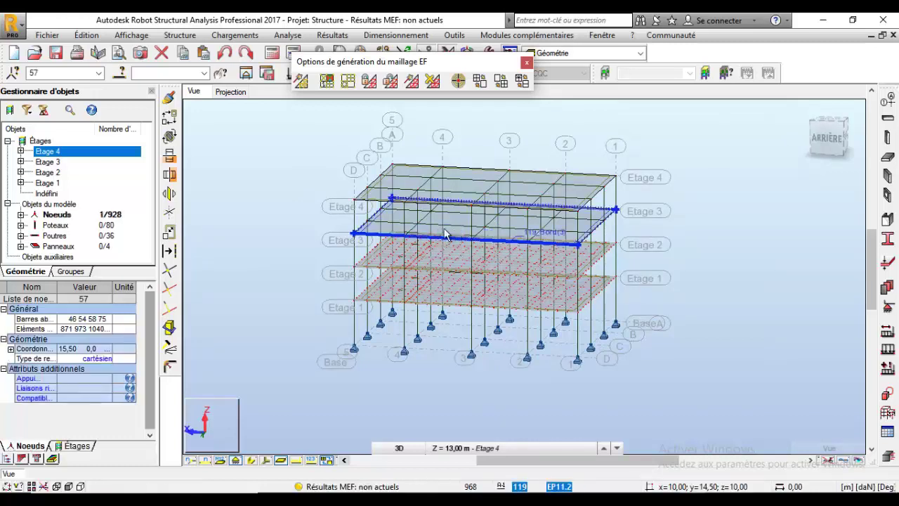
click(372, 227)
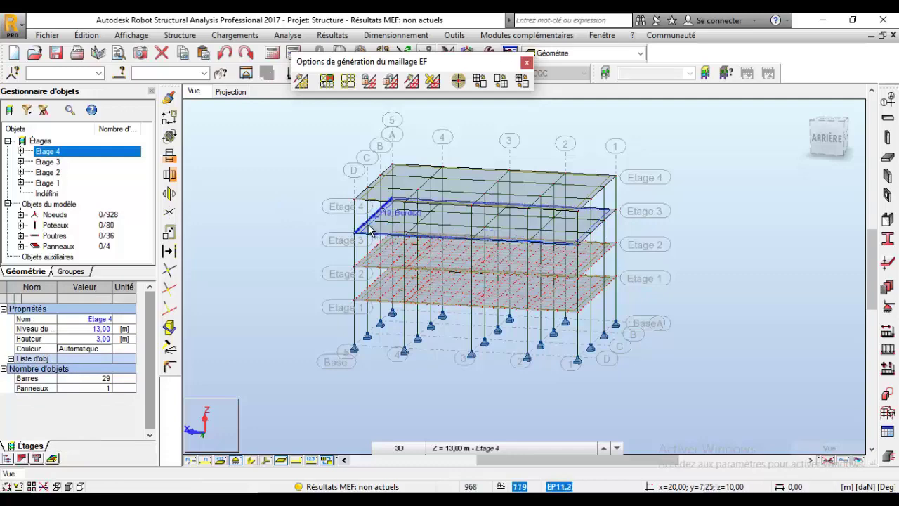
click(372, 231)
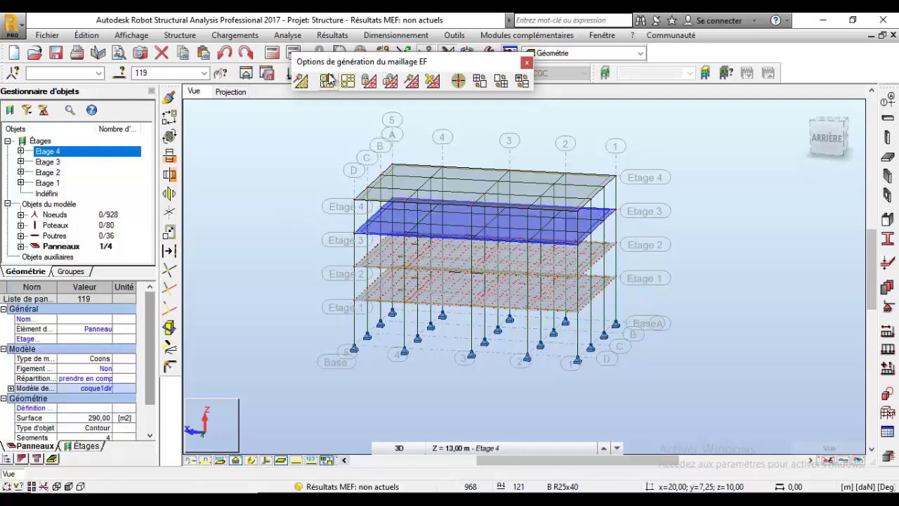
click(328, 79)
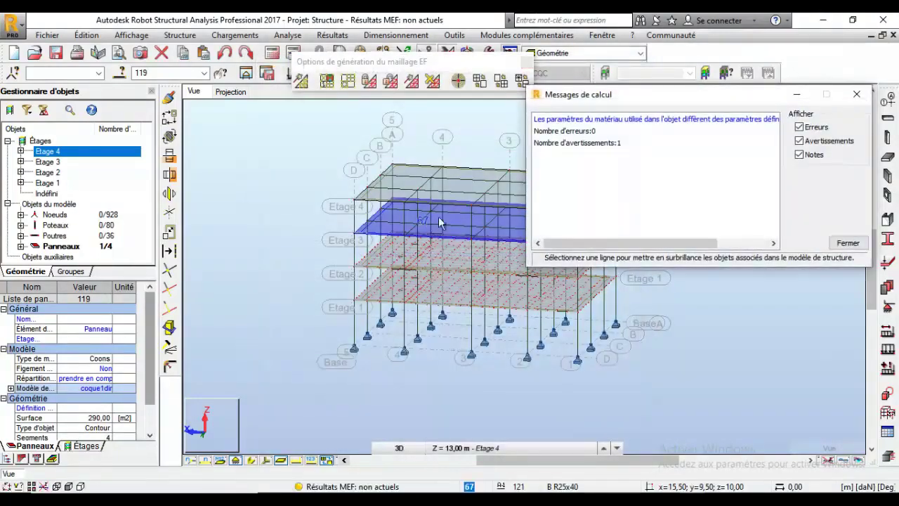
click(846, 242)
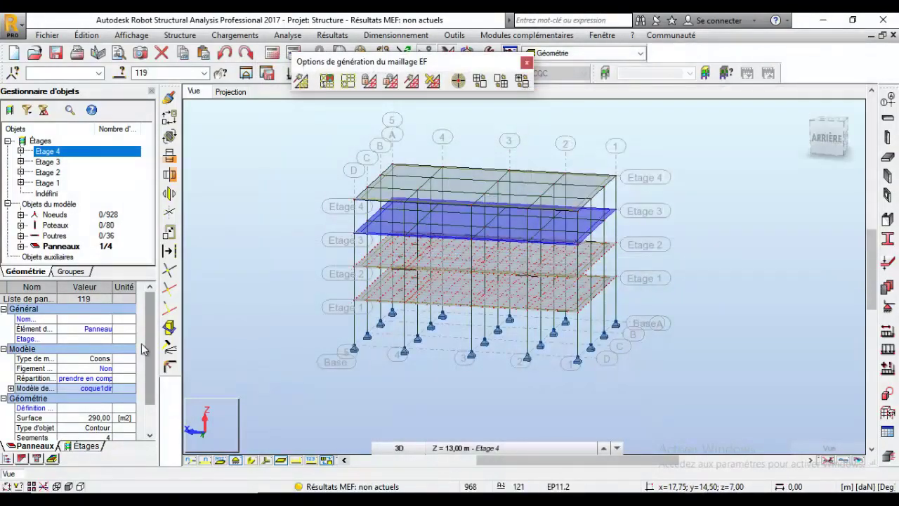
Examine the BETON25 material properties of the Etage 3 slab, and compare them with those of the Etage 2 slab.
scroll(151, 380, down, 2)
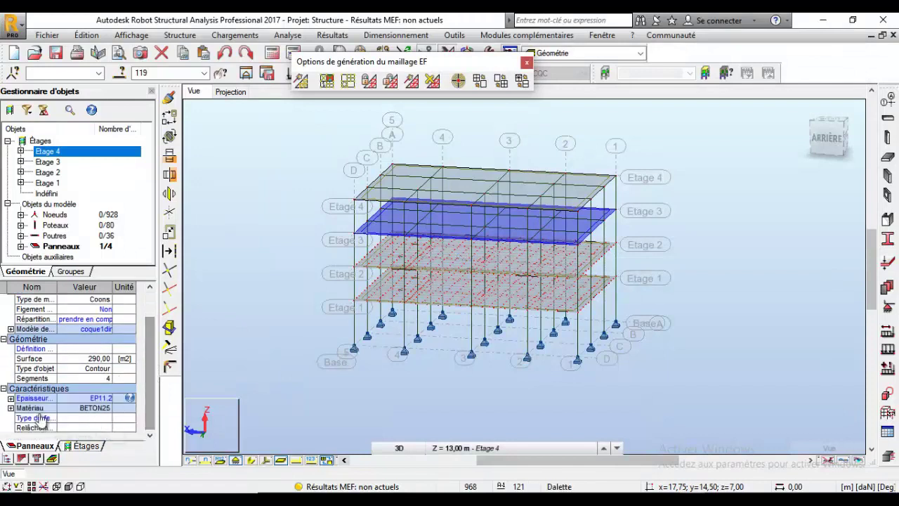
click(11, 407)
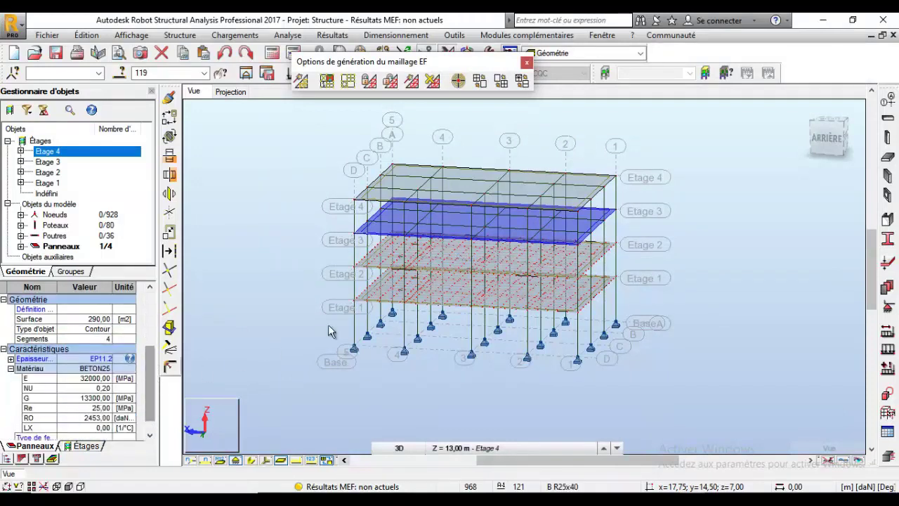
click(470, 400)
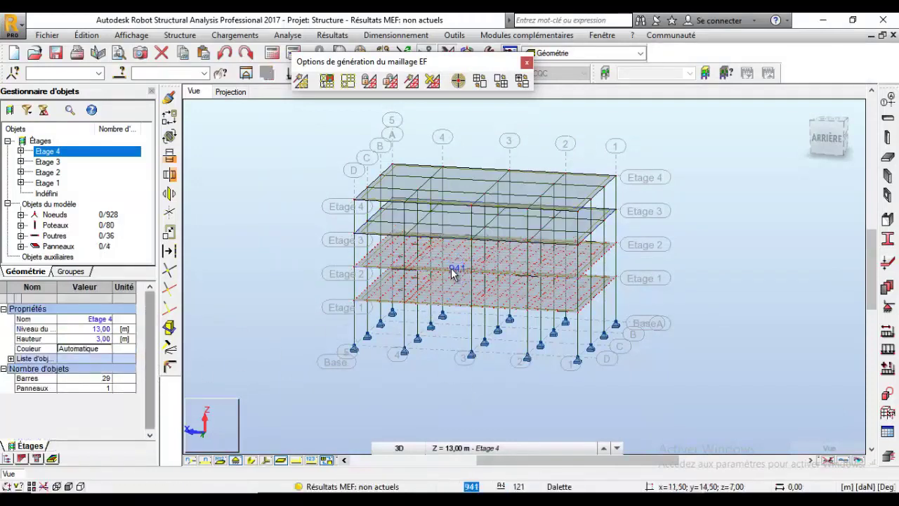
click(367, 261)
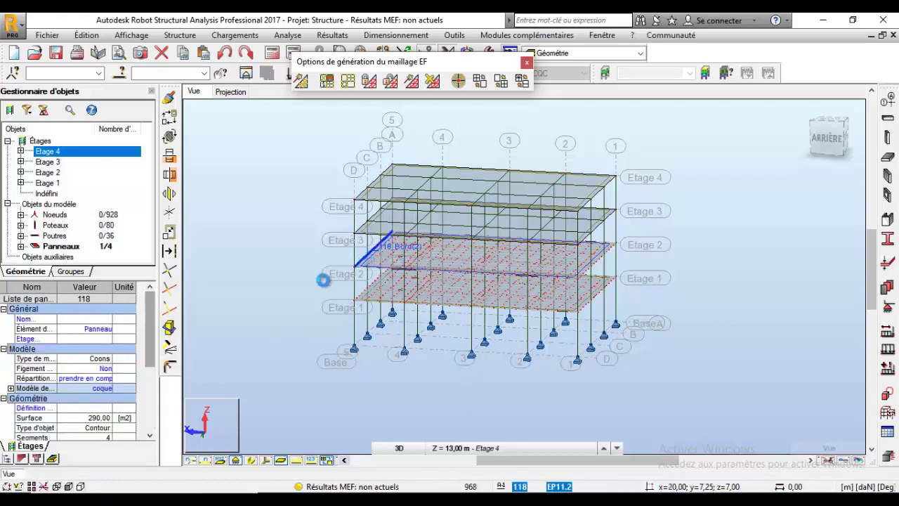
drag(150, 349, 148, 414)
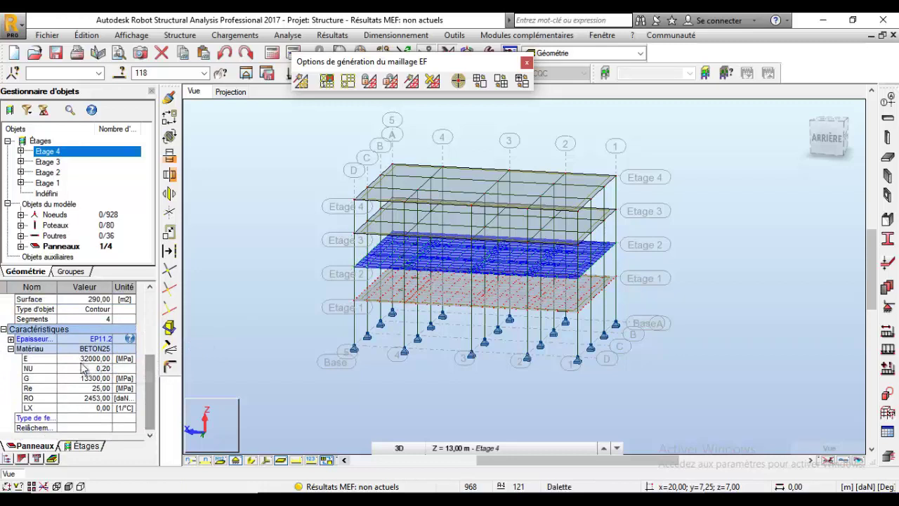
List the model's panels and go through panels 117 to 120 one by one to compare their characteristics.
click(21, 246)
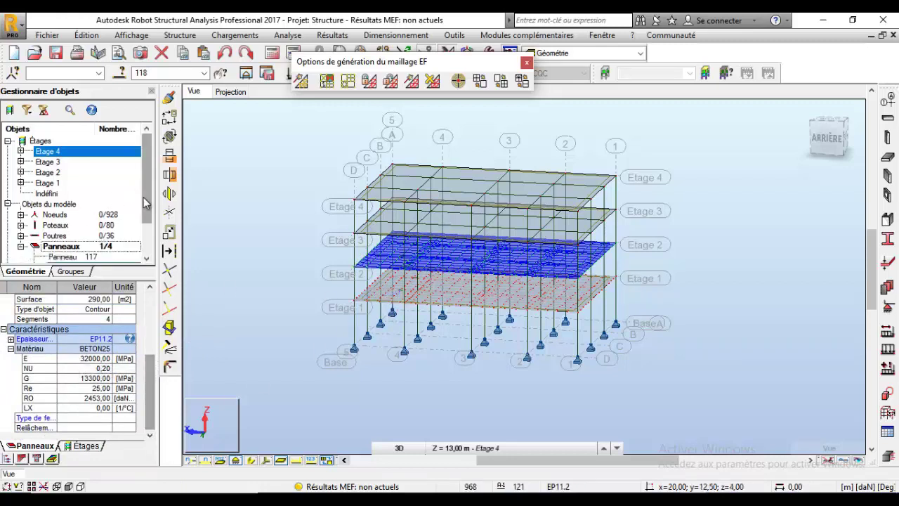
drag(146, 203, 145, 233)
click(79, 215)
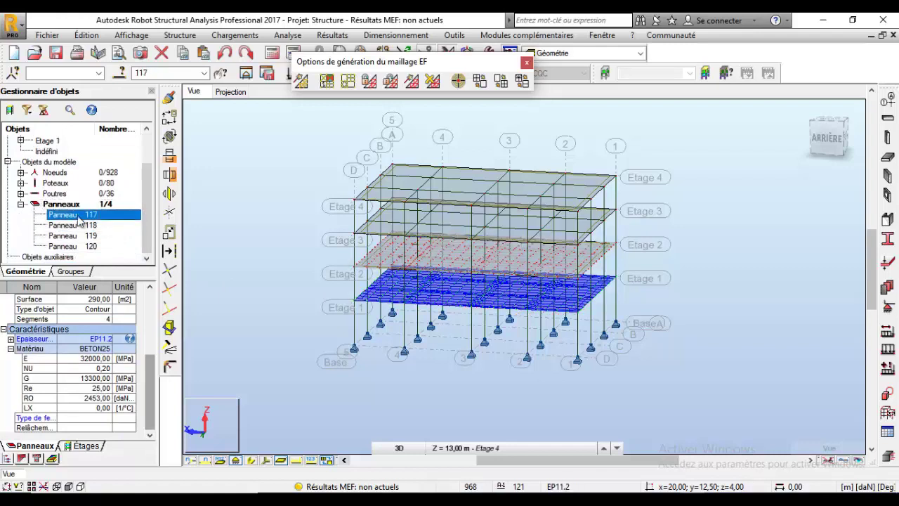
click(78, 221)
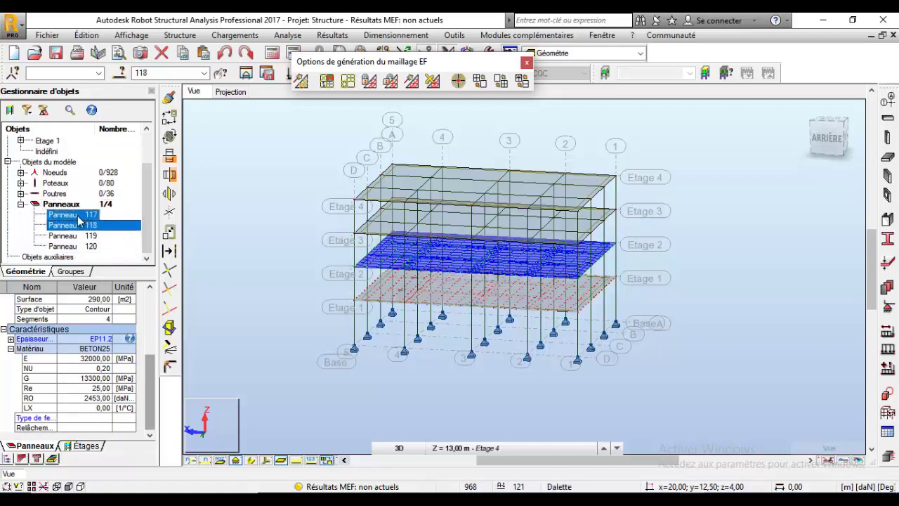
key(Down)
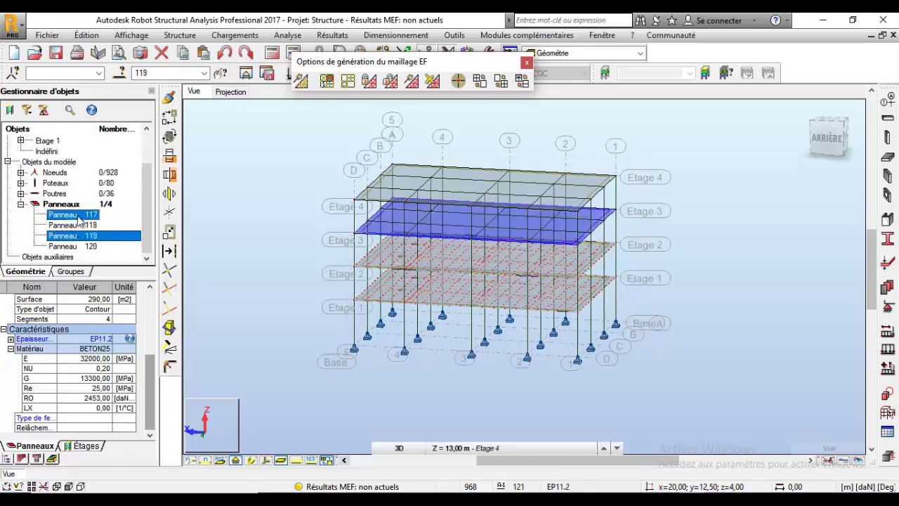
click(64, 247)
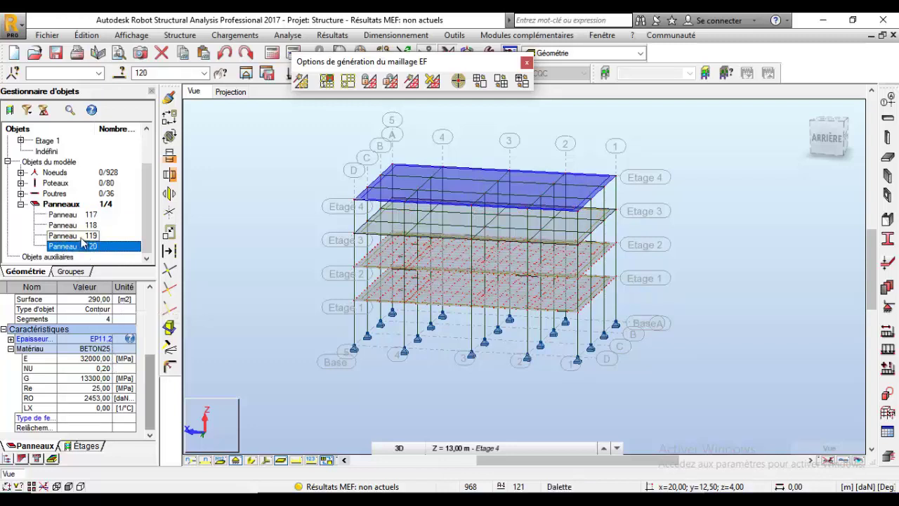
key(Up)
key(Up)
key(Up)
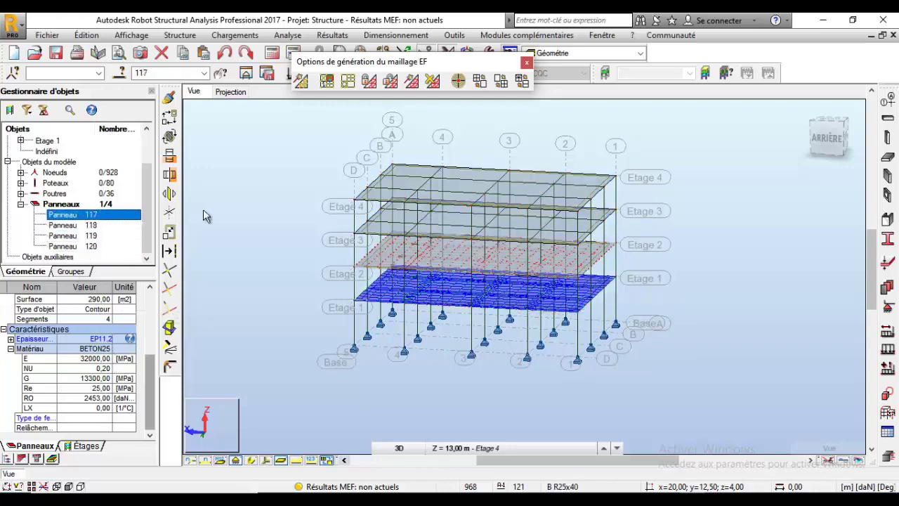
Close the meshing options and open the BETON25 concrete definition from the materials in the job preferences.
click(527, 62)
click(454, 35)
click(496, 252)
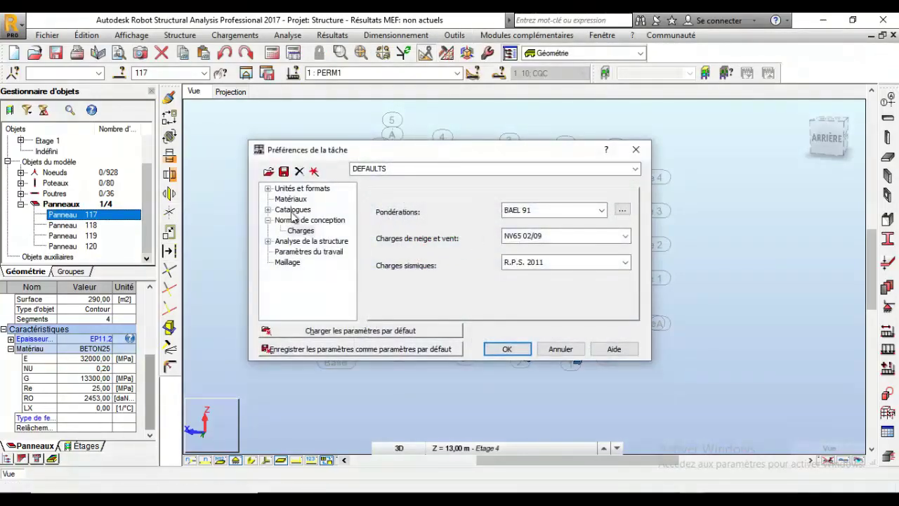
click(291, 199)
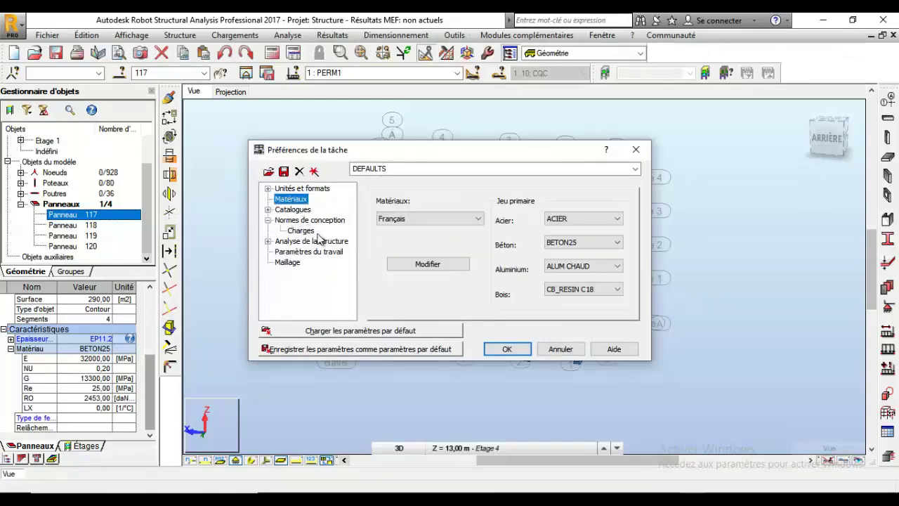
click(427, 264)
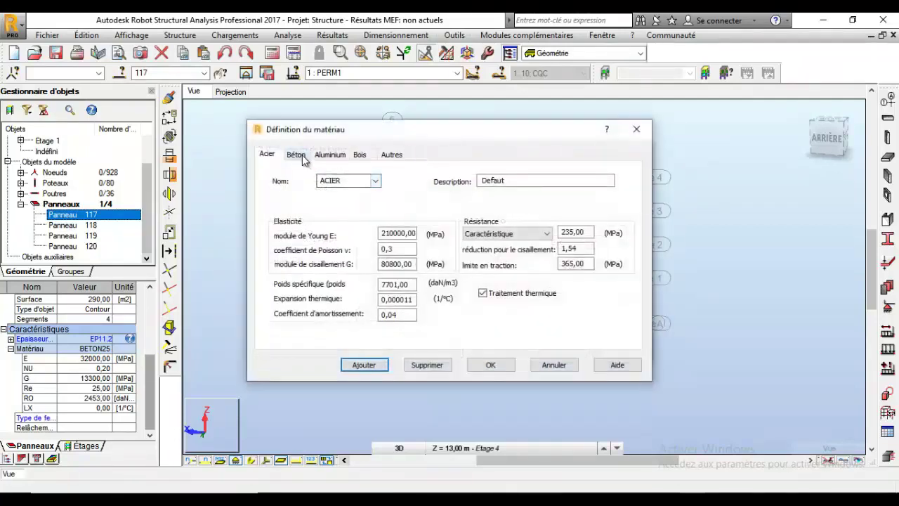
click(296, 154)
click(375, 180)
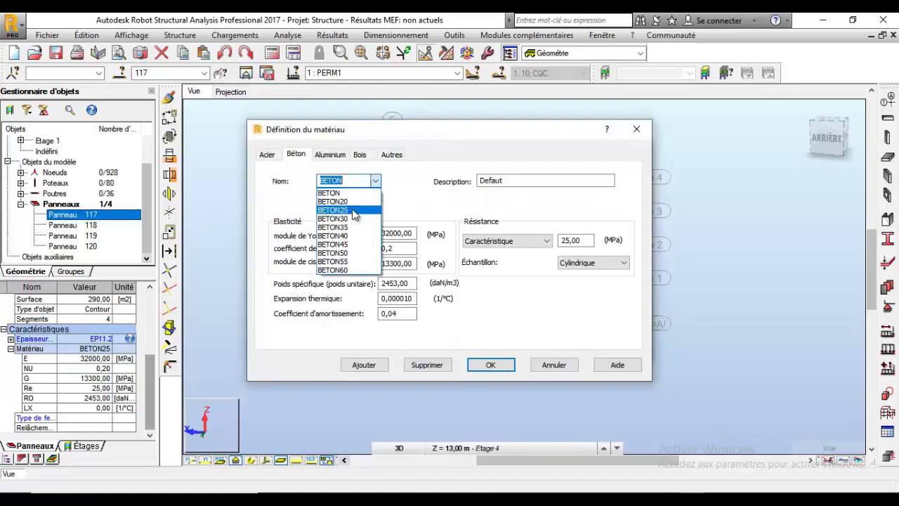
click(355, 213)
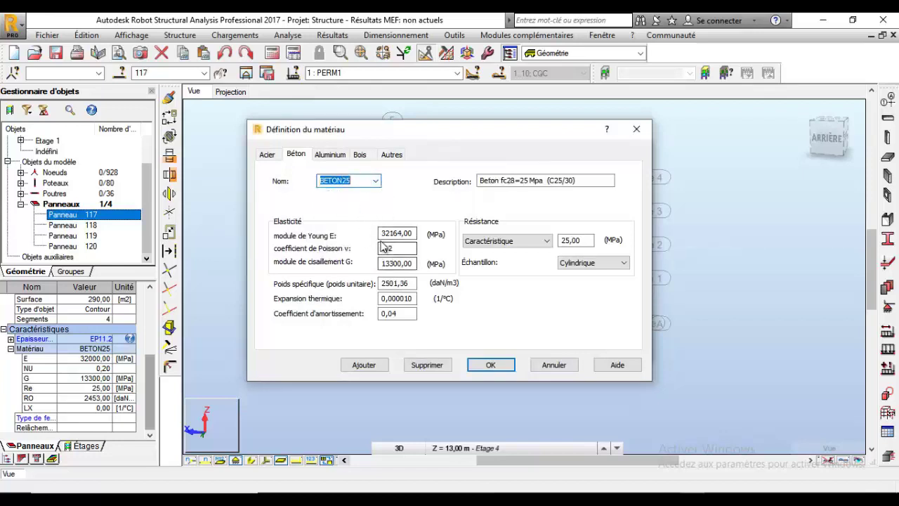
Add a new concrete material named BETON25Mpa based on the BETON25 definition.
click(354, 182)
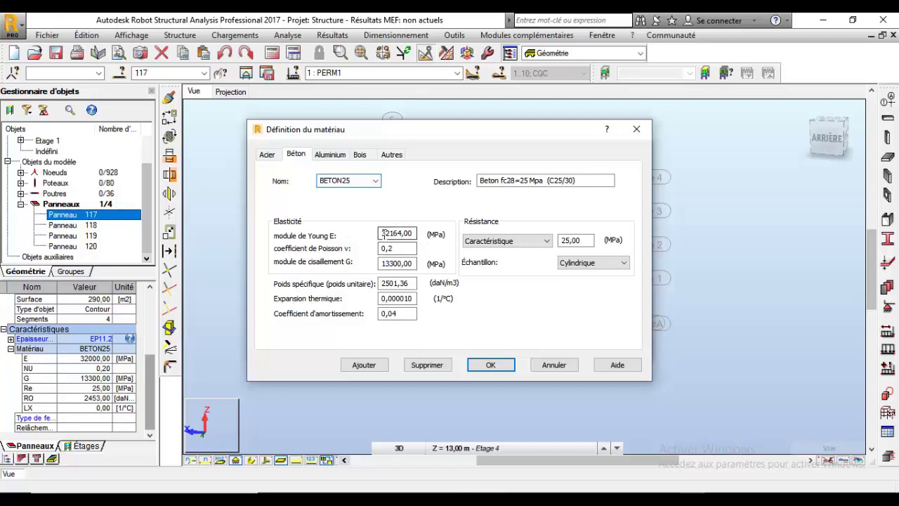
double_click(380, 234)
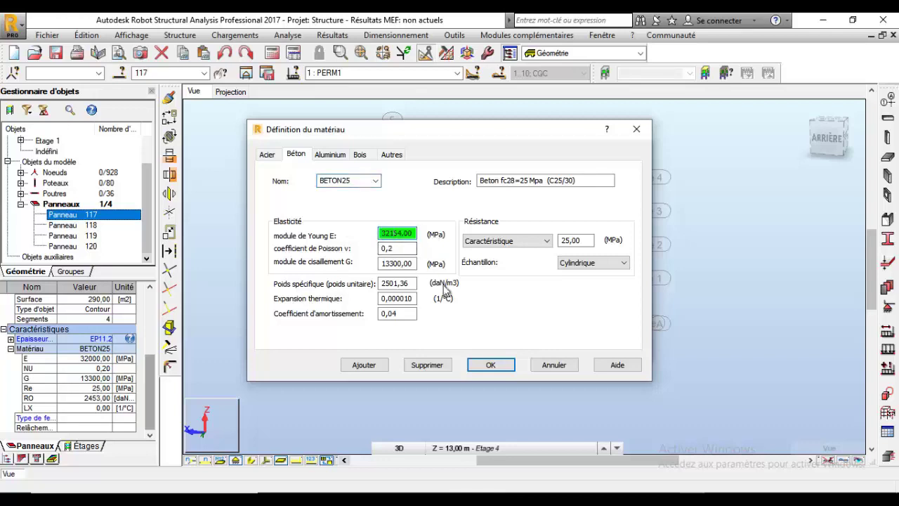
double_click(351, 181)
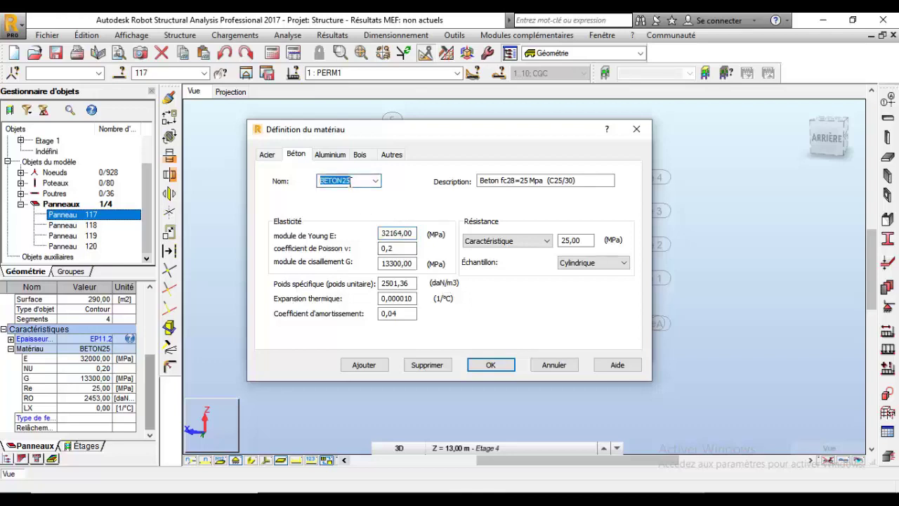
click(351, 182)
click(380, 366)
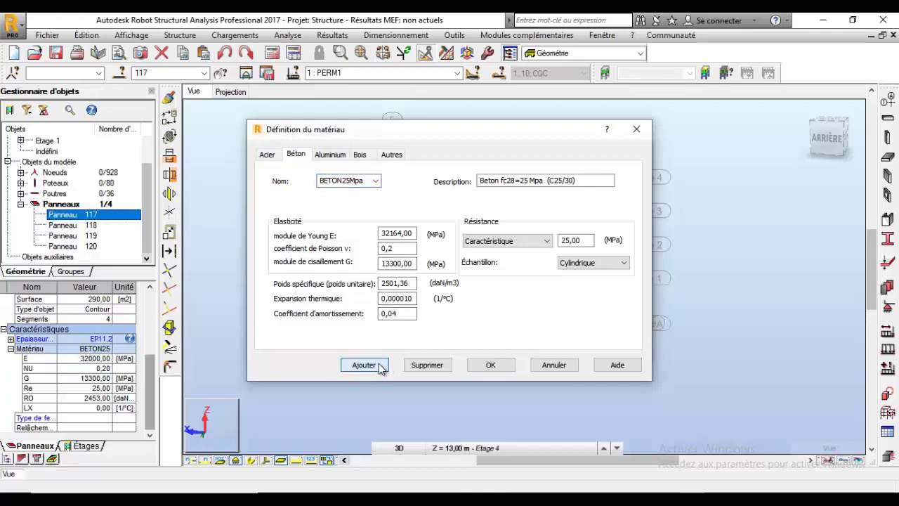
Set BETON25's Young's modulus to 32000 MPa and its unit weight to 2453,36 daN/m3, and save the material definition.
click(375, 180)
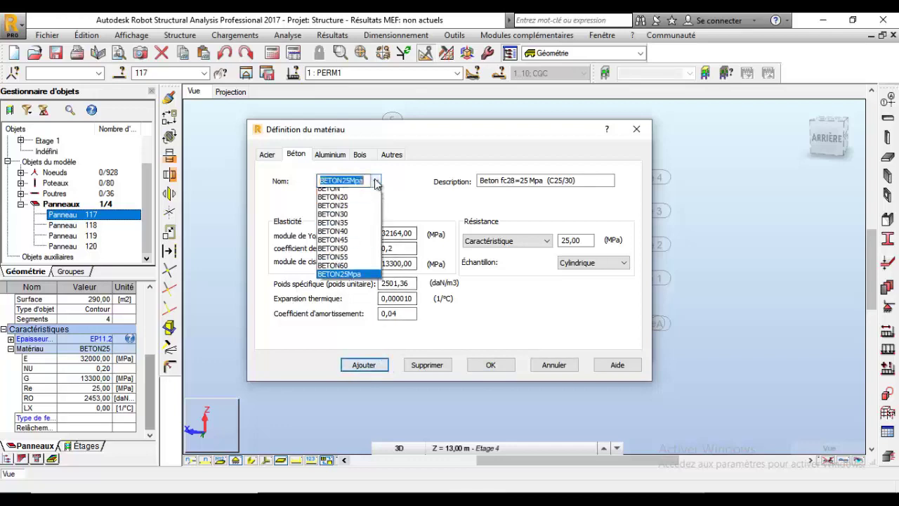
click(334, 210)
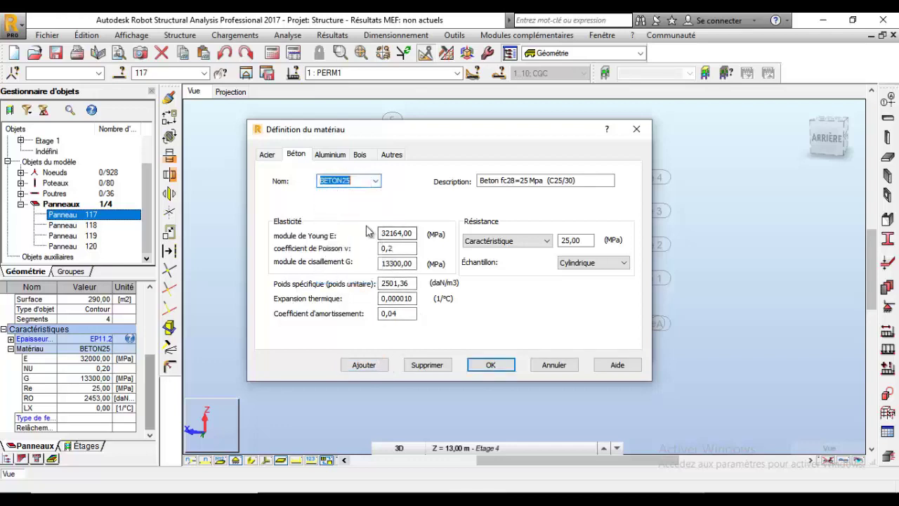
drag(389, 235, 397, 235)
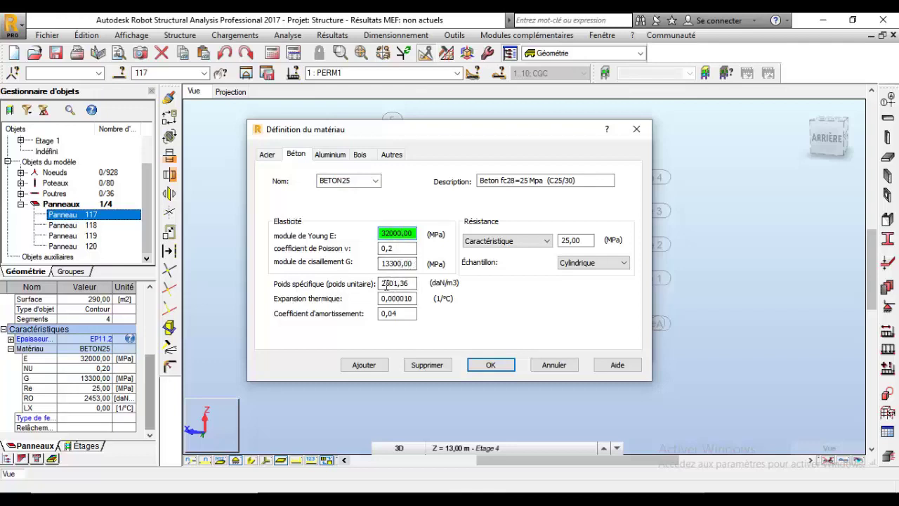
click(386, 283)
key(Delete)
key(Delete)
key(Delete)
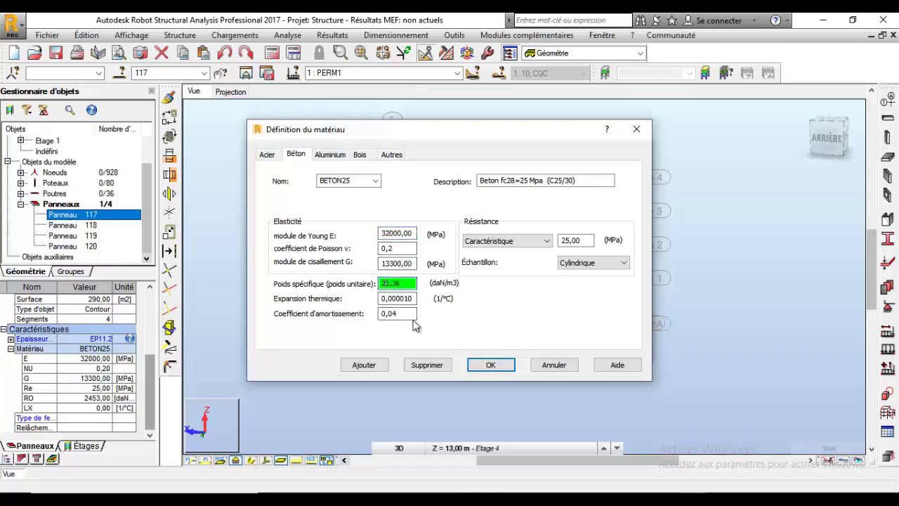
text(45)
click(484, 366)
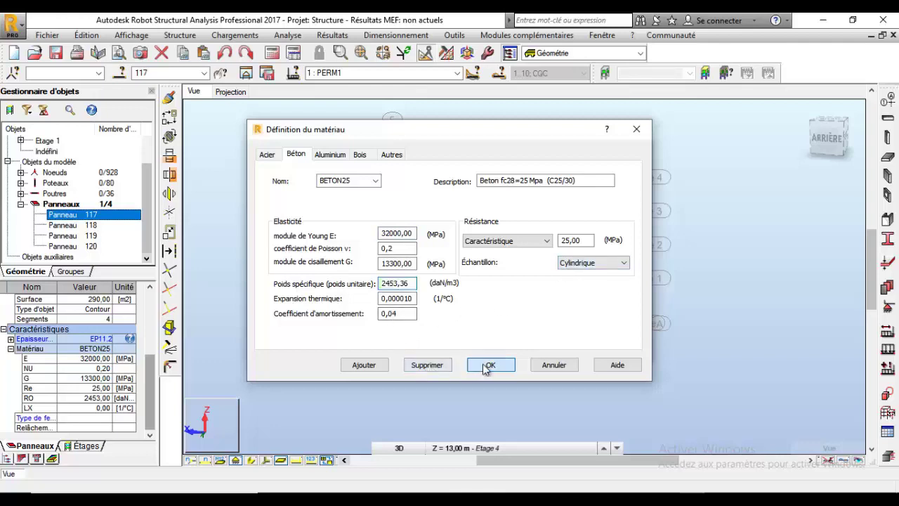
Reopen the concrete definitions to check the stored values of BETON25 and BETON25Mpa, and leave without making changes.
click(433, 265)
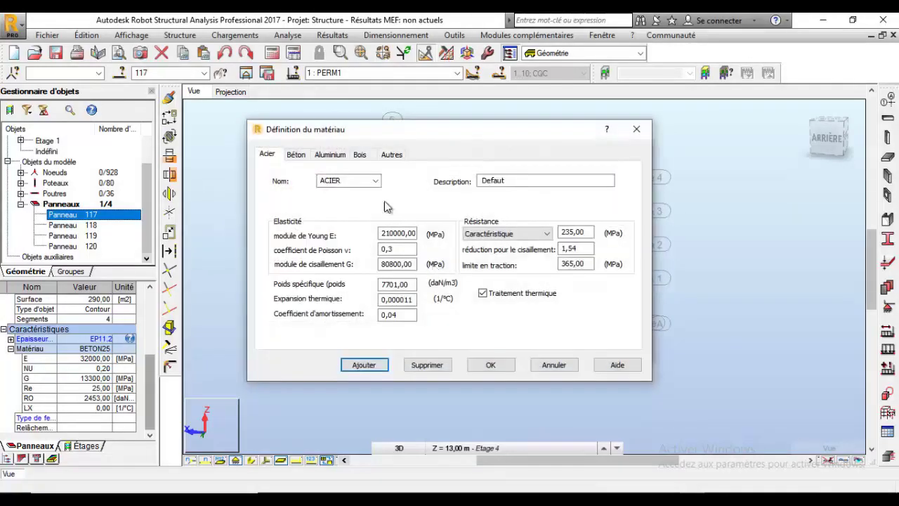
click(295, 155)
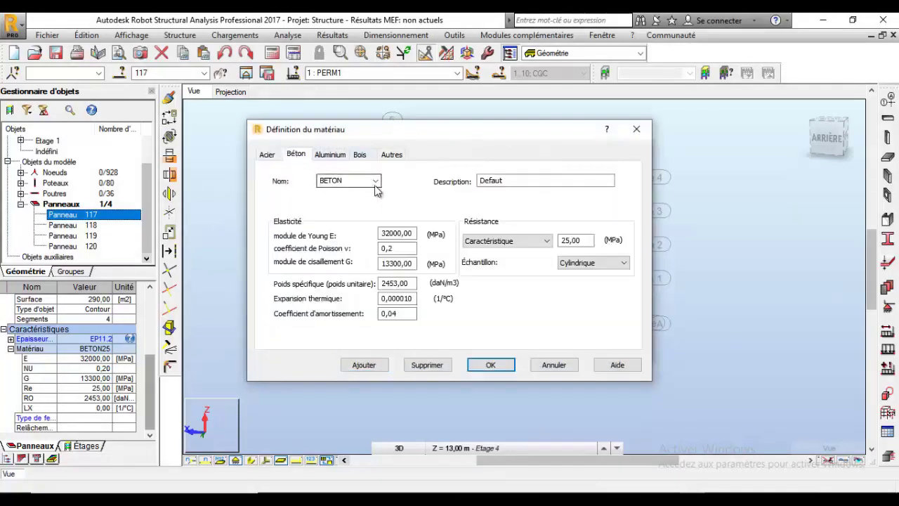
click(377, 181)
click(366, 205)
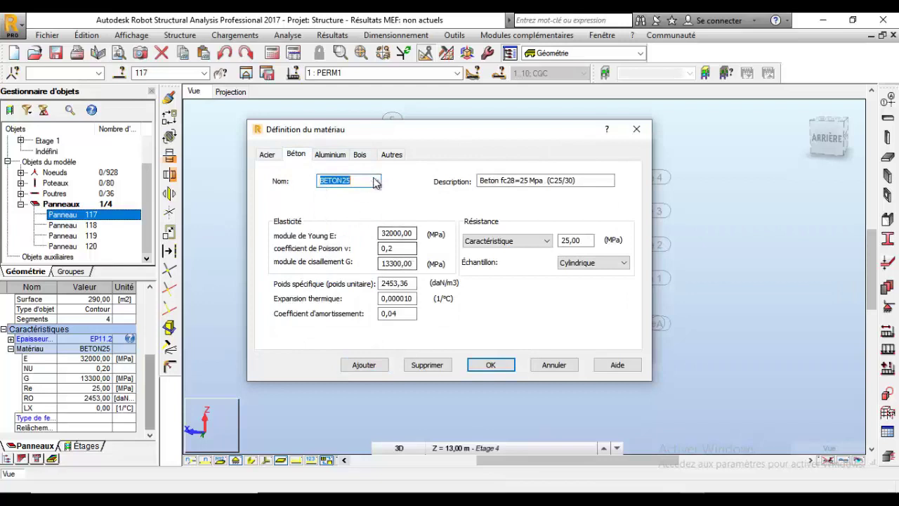
click(376, 181)
click(352, 226)
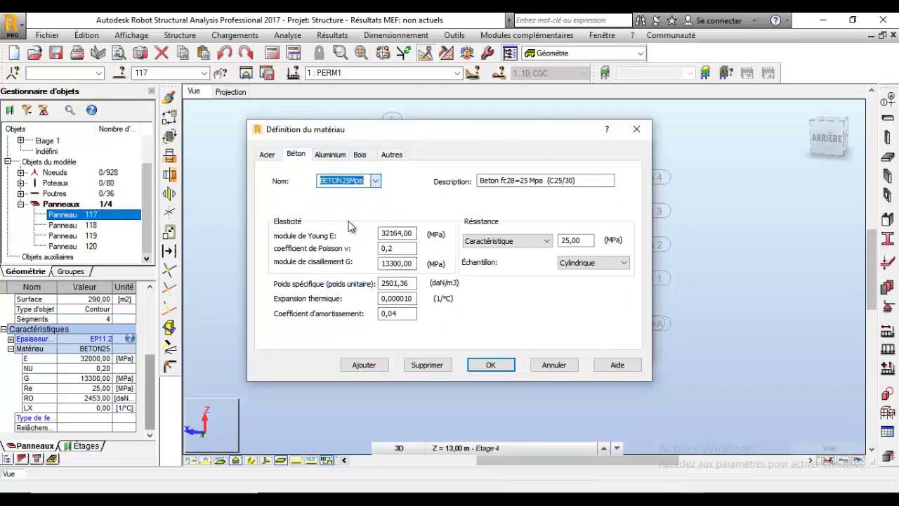
click(549, 366)
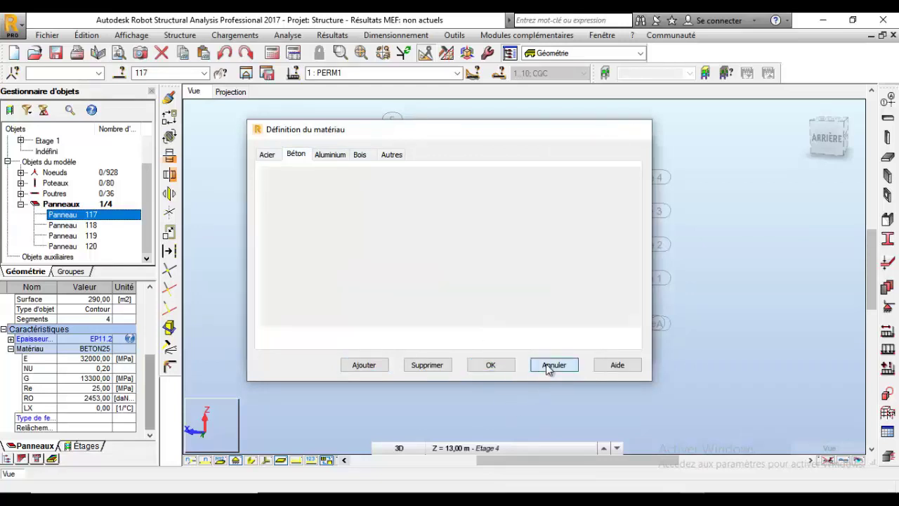
Confirm the job preferences and start the structure calculation.
click(512, 347)
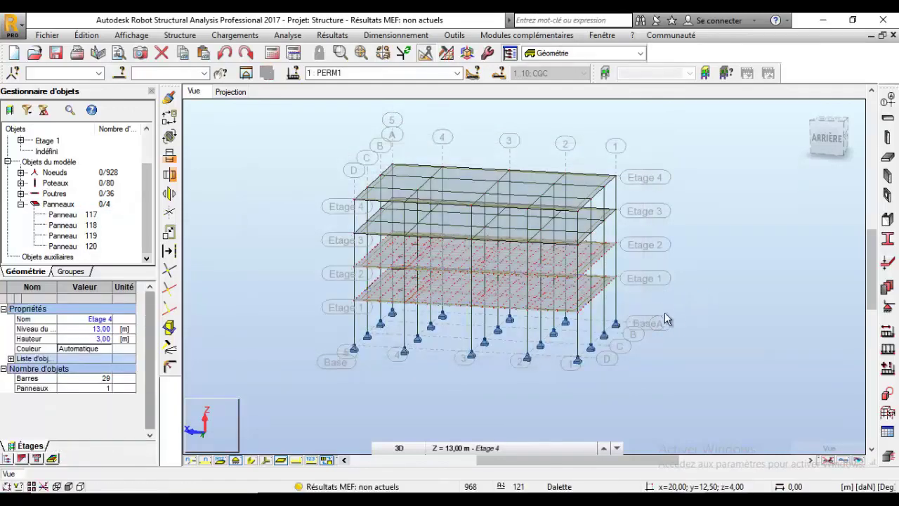
click(290, 37)
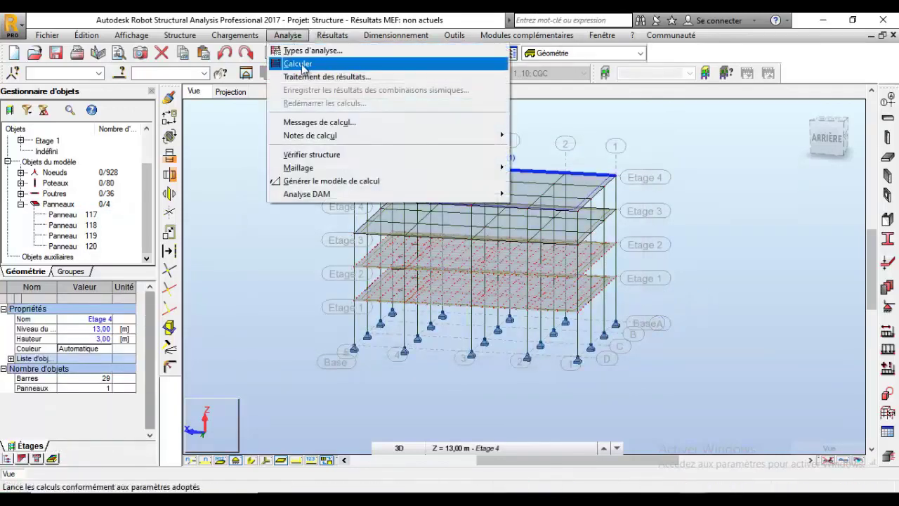
click(302, 62)
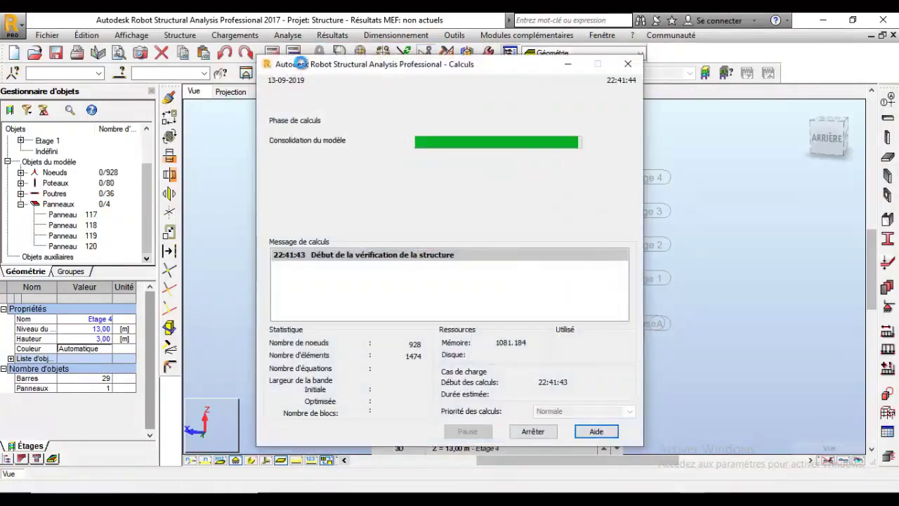